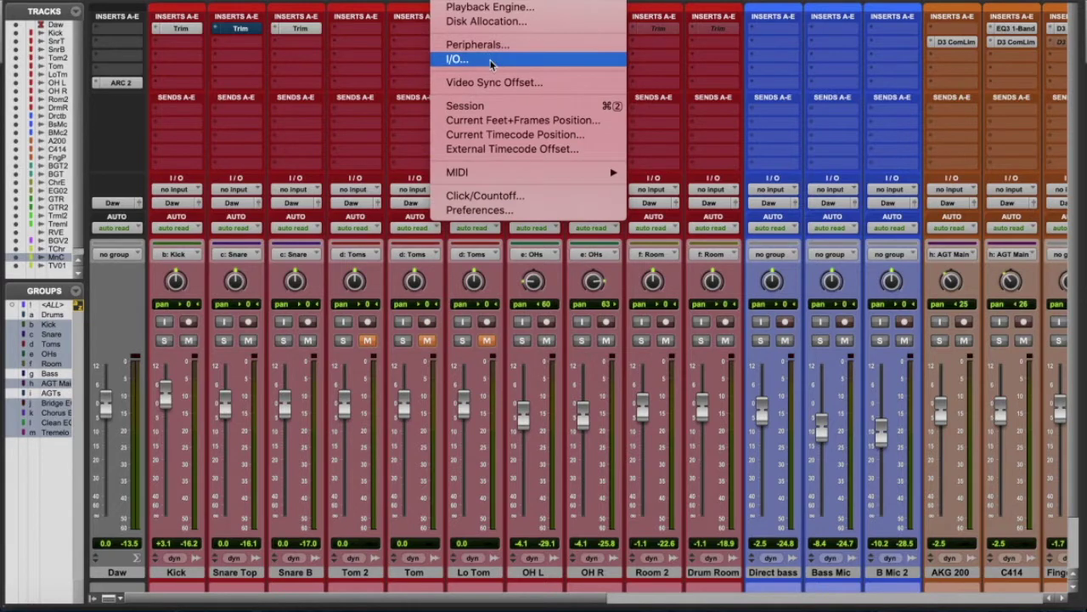
Step: Delete the Mixbuss bus path in the I/O Setup and apply the change
{"action": "left_click", "coordinate": [491, 61]}
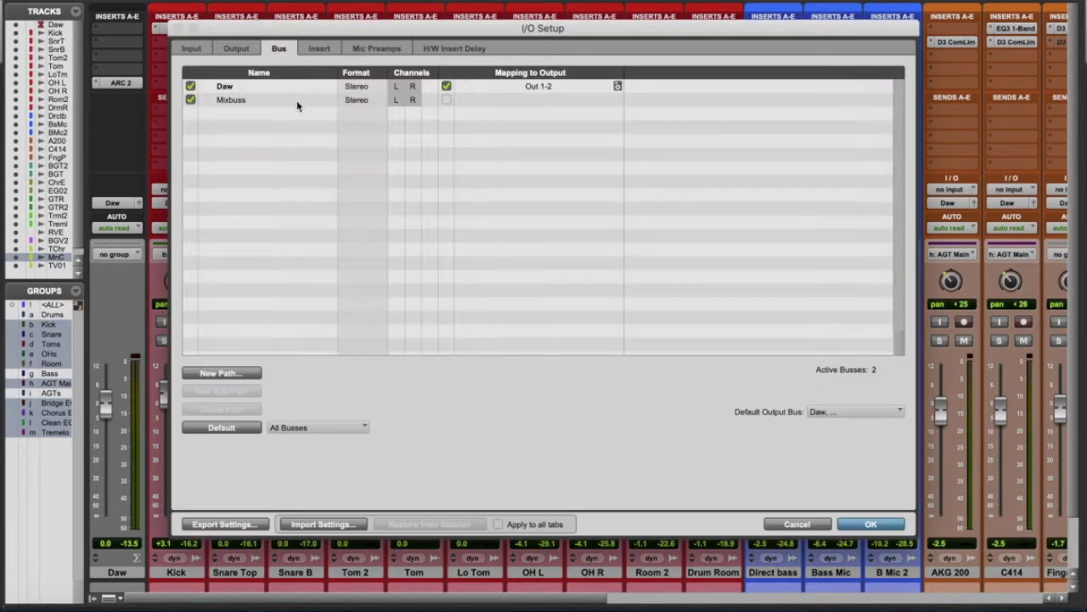
{"action": "left_click", "coordinate": [263, 101]}
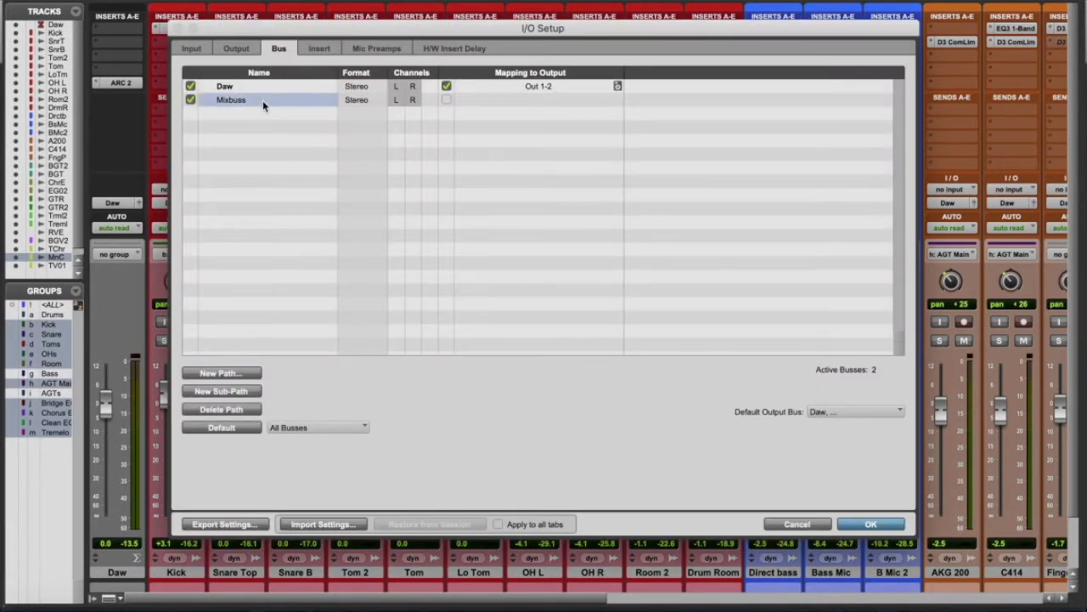
{"action": "key", "text": "Delete"}
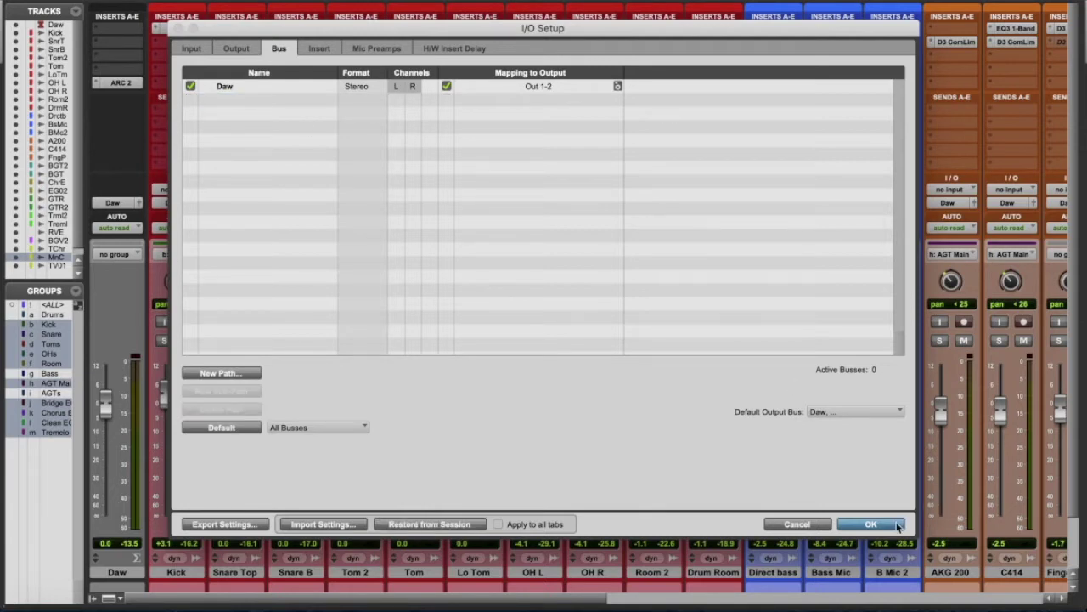
{"action": "left_click", "coordinate": [870, 525]}
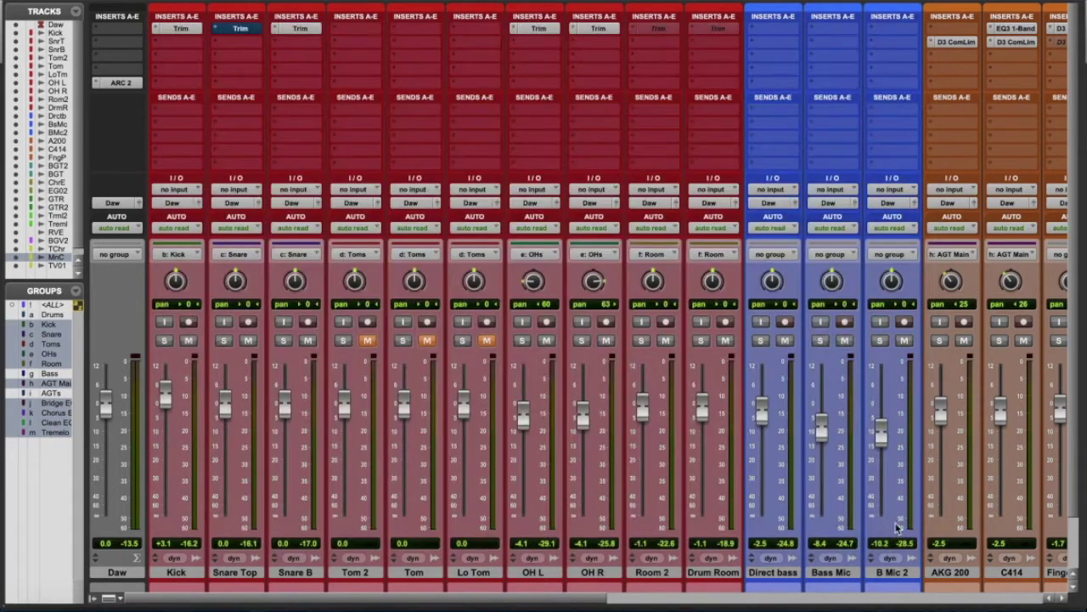
Step: Route the outputs of all tracks except Daw to a new stereo Aux Input track named Mixbuss
{"action": "left_click", "coordinate": [173, 573], "text": "alt"}
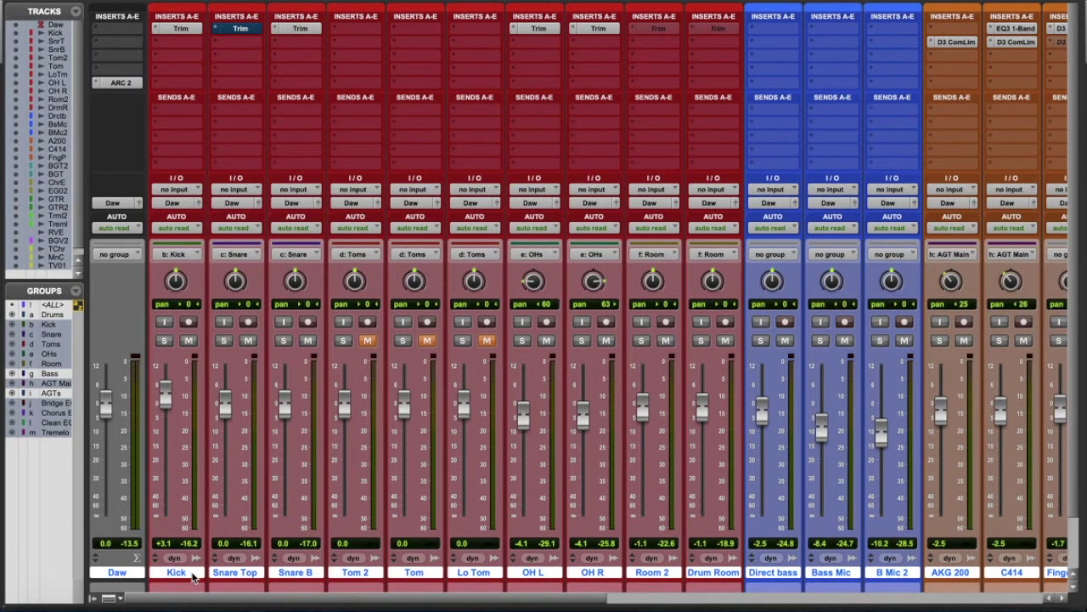
{"action": "left_click", "coordinate": [117, 574], "text": "super"}
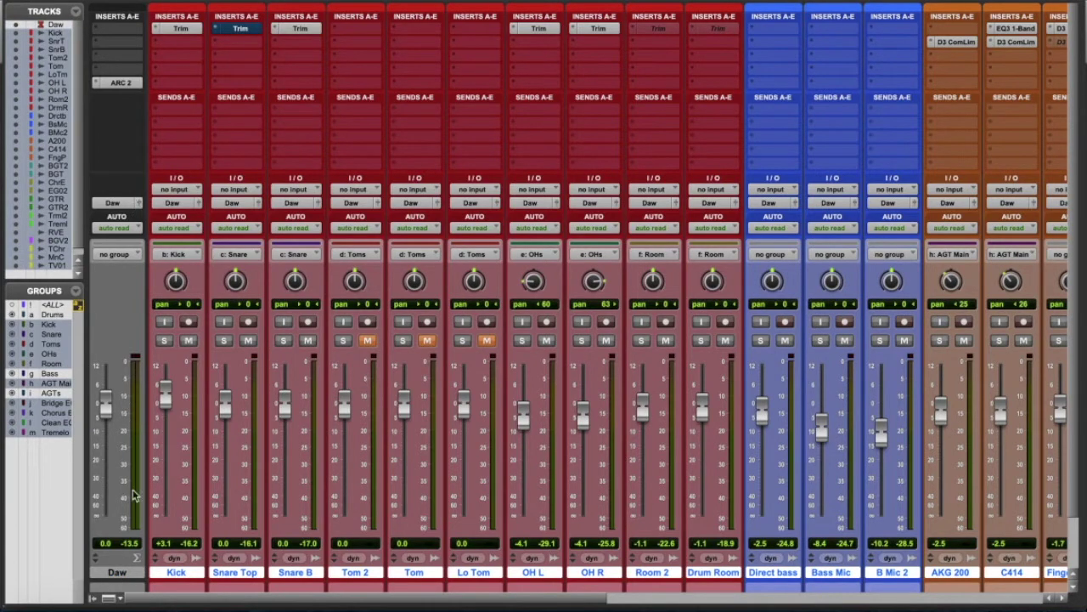
{"action": "mouse_move", "coordinate": [199, 599]}
{"action": "left_mouse_down"}
{"action": "mouse_move", "coordinate": [529, 601]}
{"action": "mouse_move", "coordinate": [187, 600]}
{"action": "left_mouse_up"}
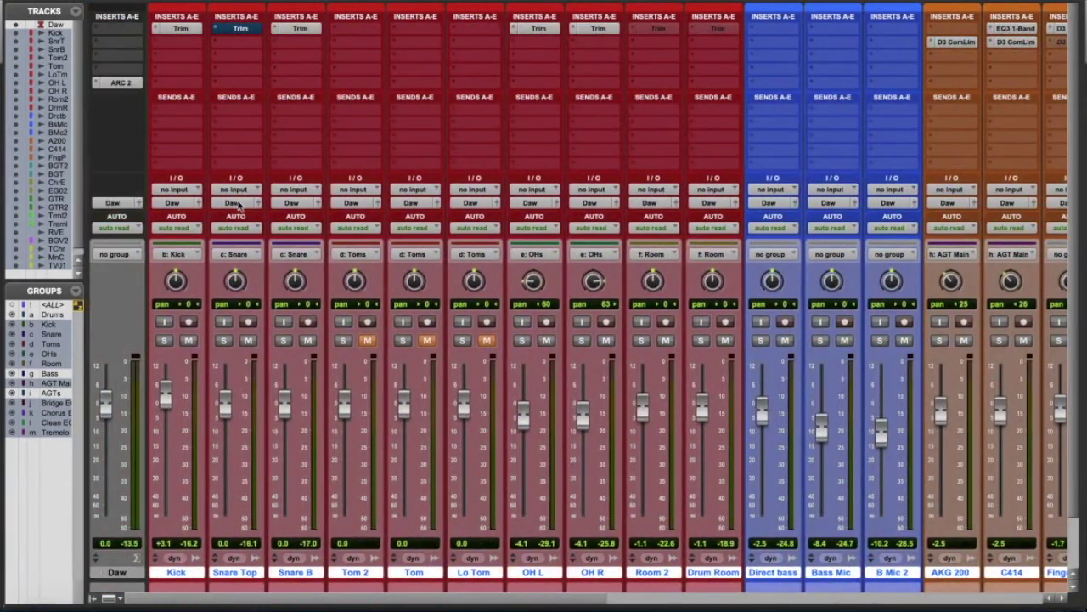
{"action": "left_click", "coordinate": [171, 204], "text": "alt+shift"}
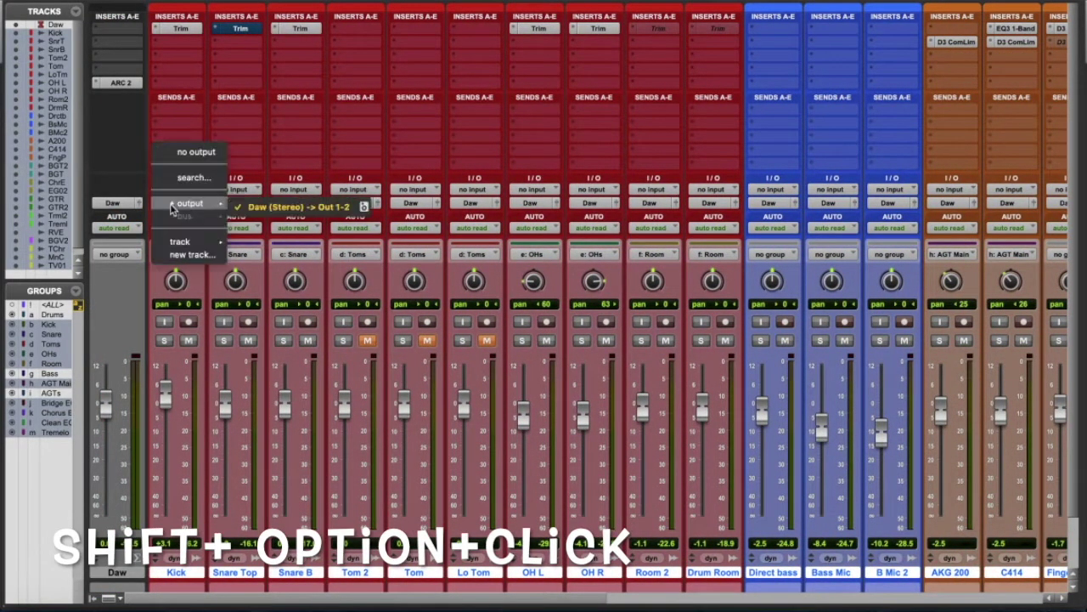
{"action": "left_click", "coordinate": [180, 255]}
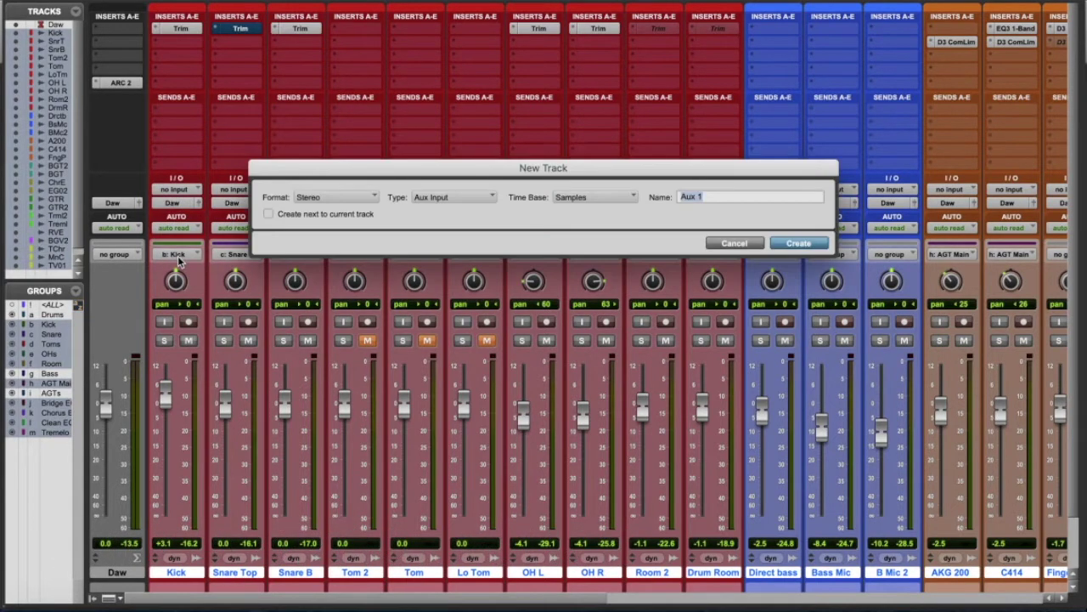
{"action": "type", "text": "Mixbuss"}
{"action": "left_click", "coordinate": [797, 243]}
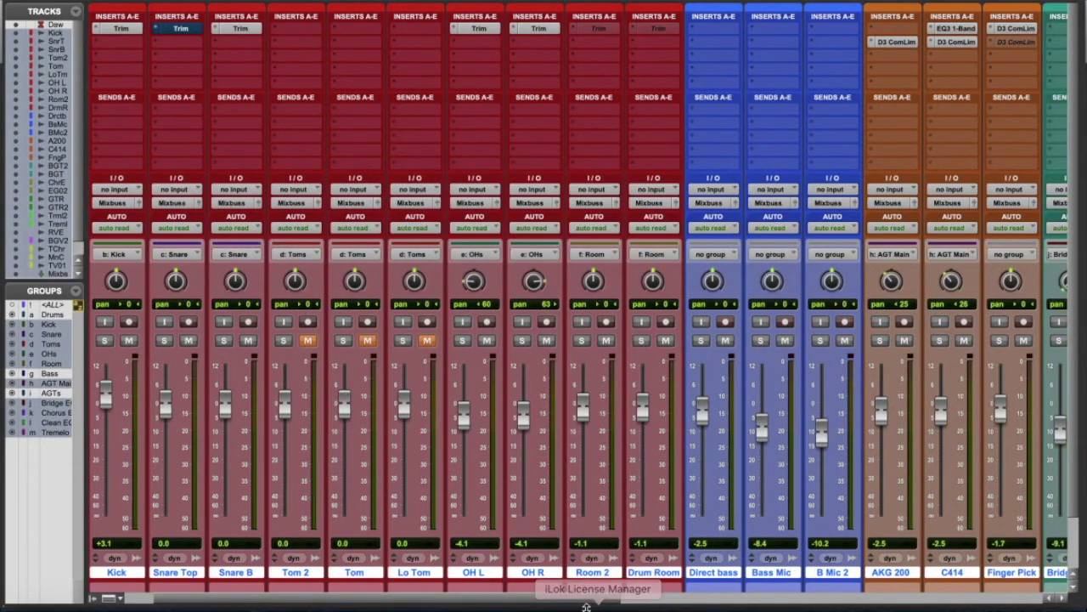
Step: Move the Mixbuss track between the Daw and Kick tracks in the mixer
{"action": "left_click_drag", "start_coordinate": [591, 600], "coordinate": [1083, 597]}
{"action": "left_click", "coordinate": [966, 576]}
{"action": "left_click_drag", "start_coordinate": [966, 575], "coordinate": [93, 576]}
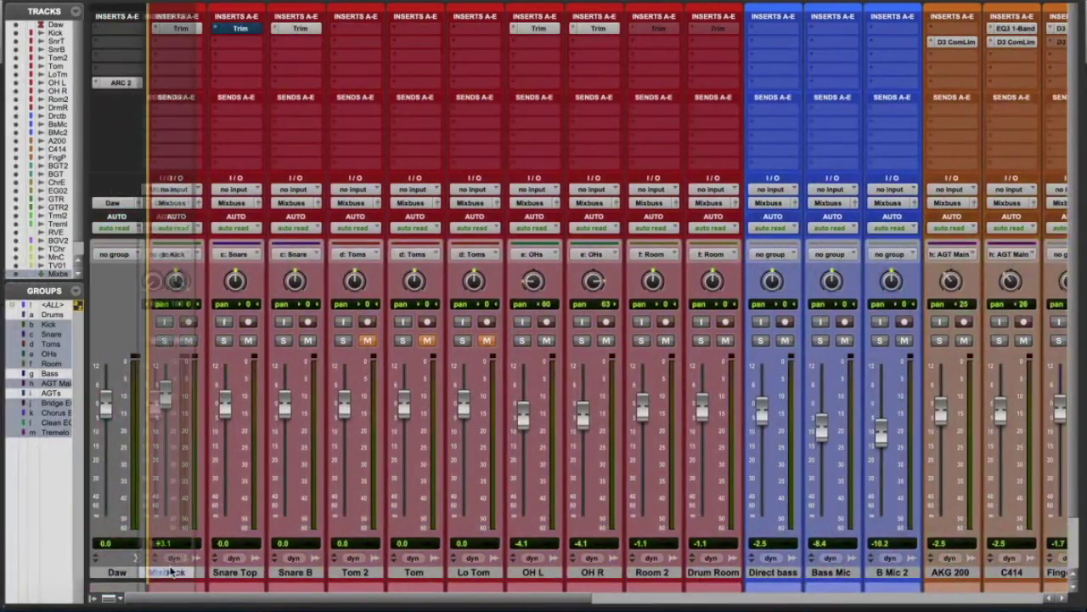
Step: Make the Mixbuss track solo safe and play the session through it
{"action": "left_click", "coordinate": [165, 341], "text": "super"}
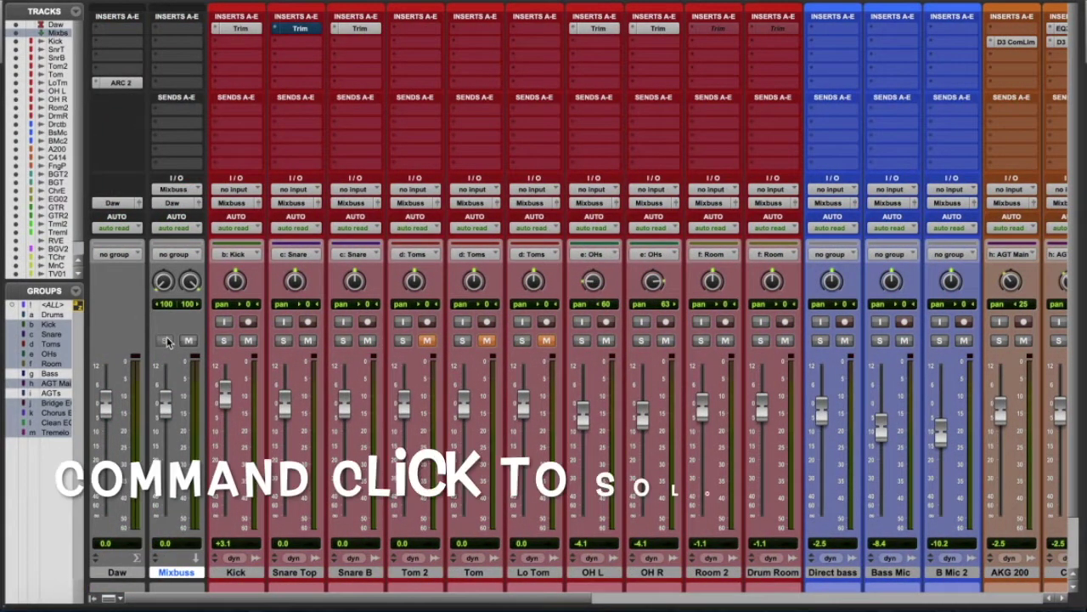
{"action": "key", "text": "space"}
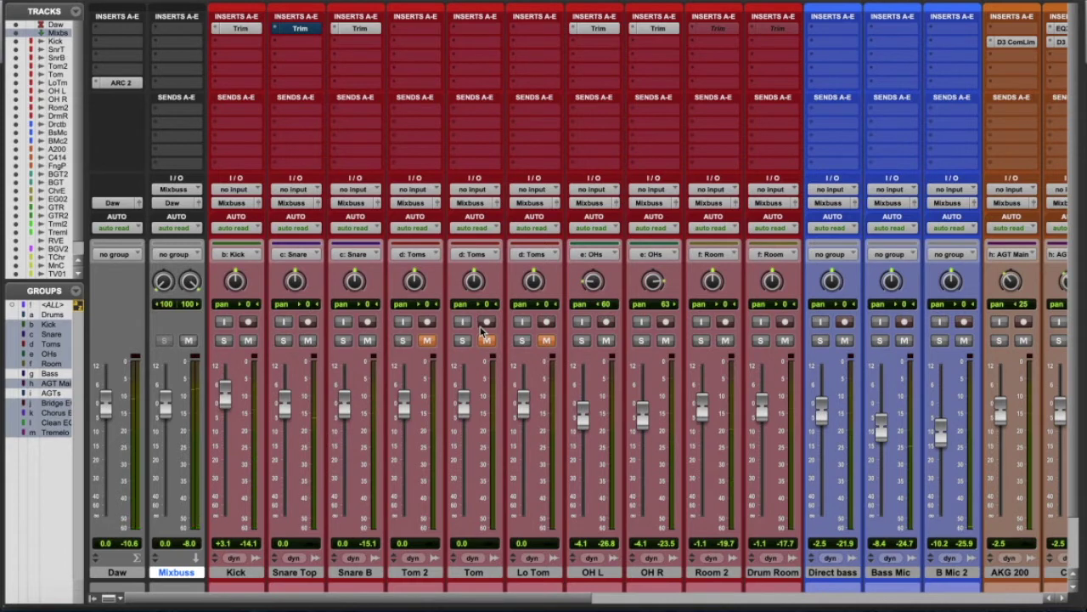
Step: Create one new stereo Master Fader track named Mix VCA
{"action": "key", "text": "ctrl+shift+n"}
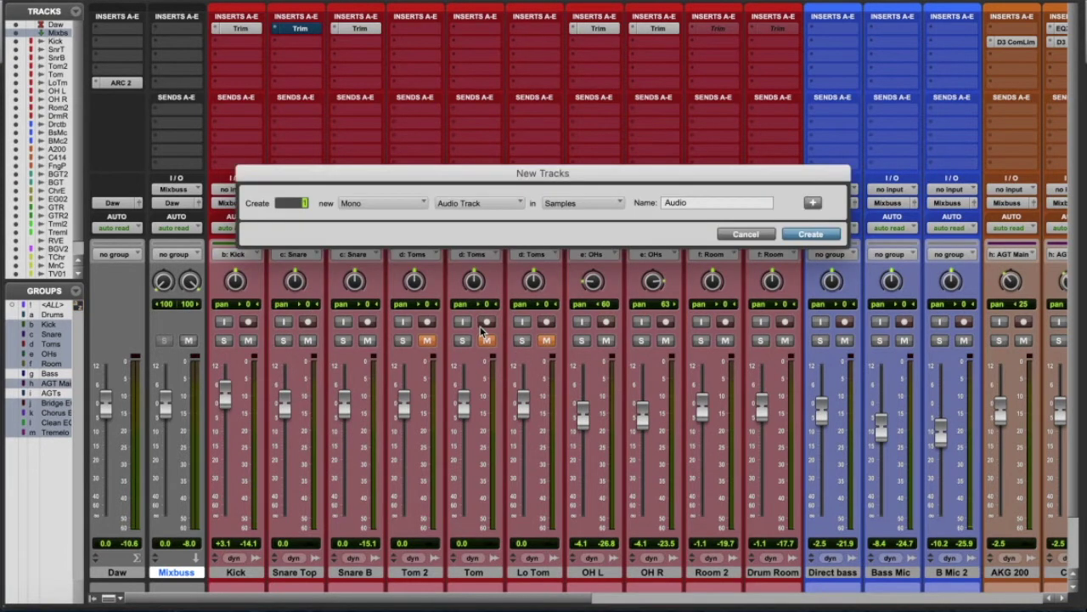
{"action": "key", "text": "ctrl+Right"}
{"action": "key", "text": "ctrl+Down"}
{"action": "key", "text": "ctrl+Down"}
{"action": "key", "text": "Tab"}
{"action": "type", "text": "M"}
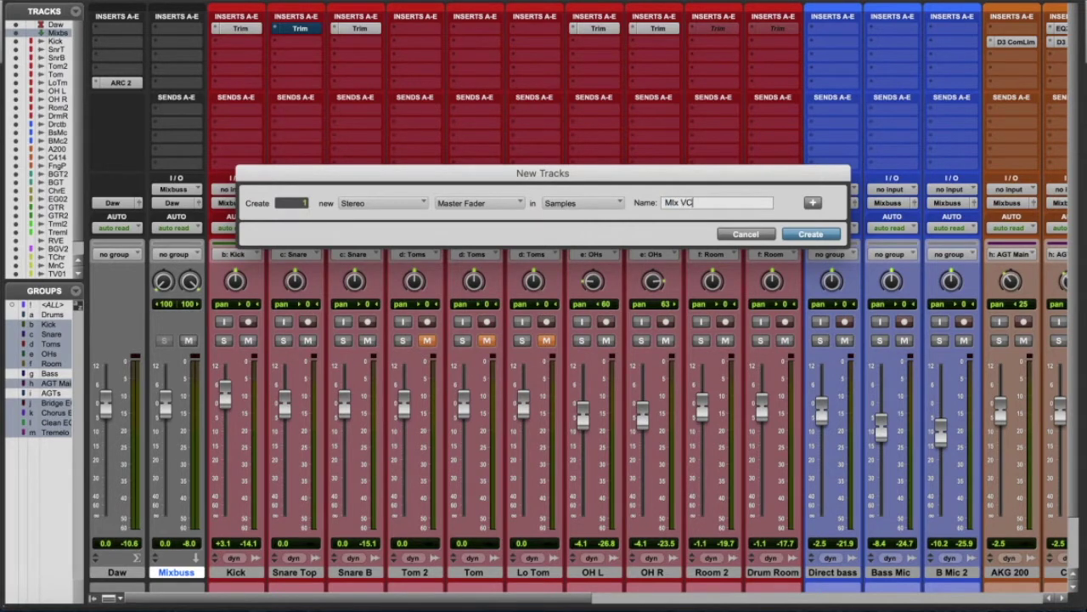
{"action": "type", "text": "ix VCA"}
{"action": "key", "text": "Return"}
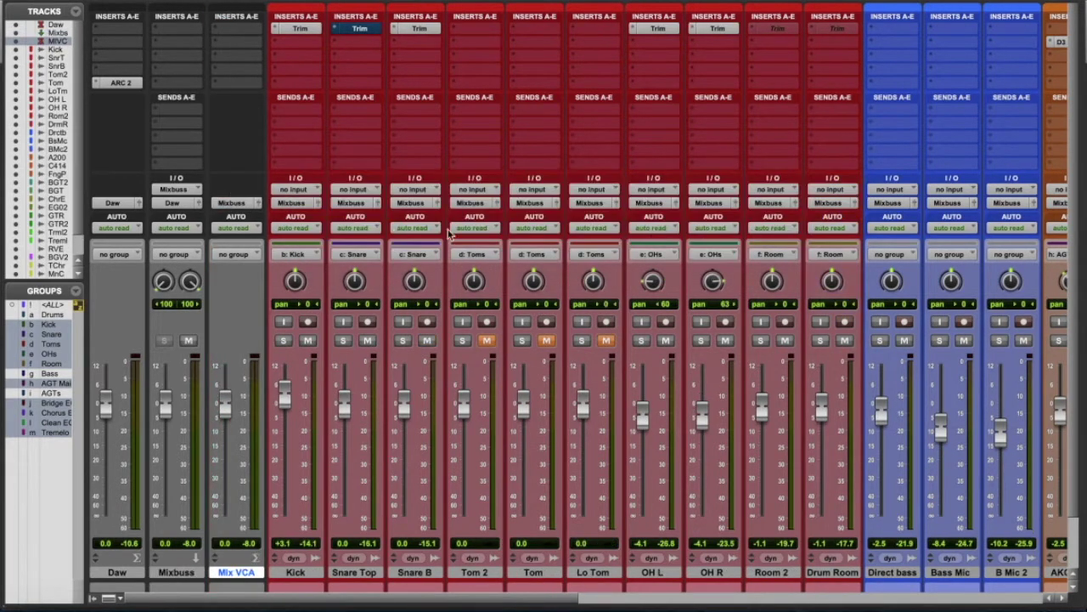
Step: Assign the Mix VCA master fader to the Mixbuss (Stereo) bus
{"action": "left_click", "coordinate": [225, 201]}
{"action": "mouse_move", "coordinate": [244, 215]}
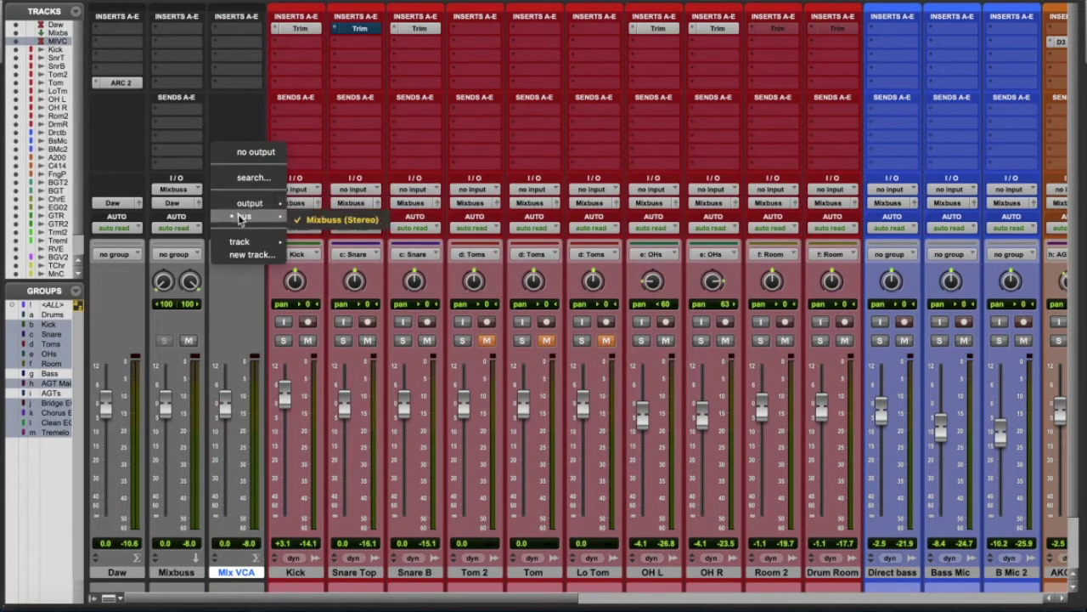
{"action": "left_click", "coordinate": [338, 221]}
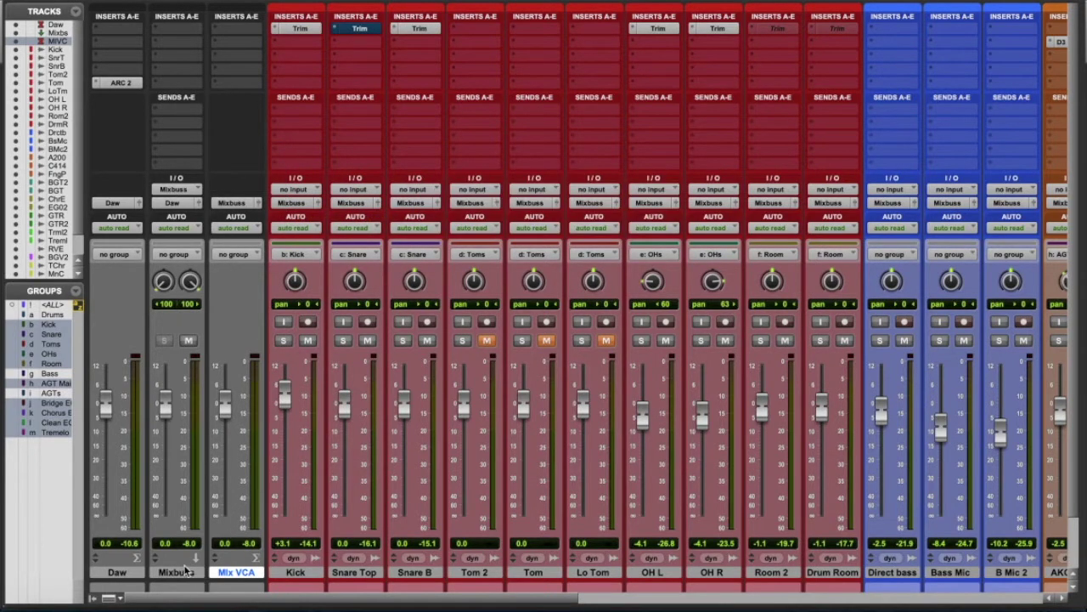
Step: Color the Mixbuss and Mix VCA tracks blue
{"action": "left_click", "coordinate": [185, 571], "text": "shift"}
{"action": "scroll", "coordinate": [188, 575], "scroll_direction": "down", "scroll_amount": 3}
{"action": "double_click", "coordinate": [255, 588]}
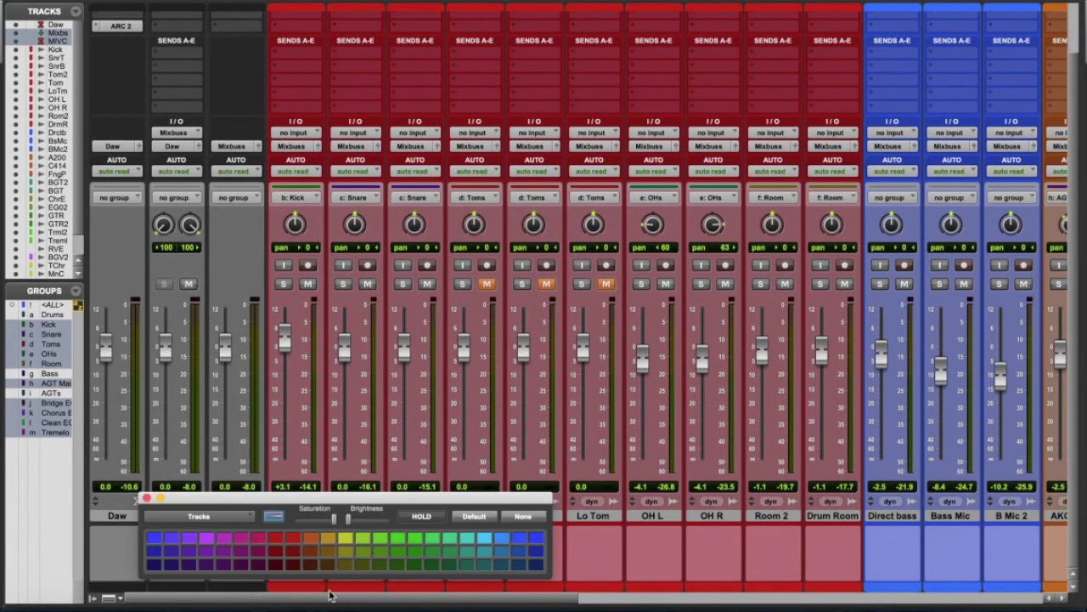
{"action": "left_click", "coordinate": [519, 537]}
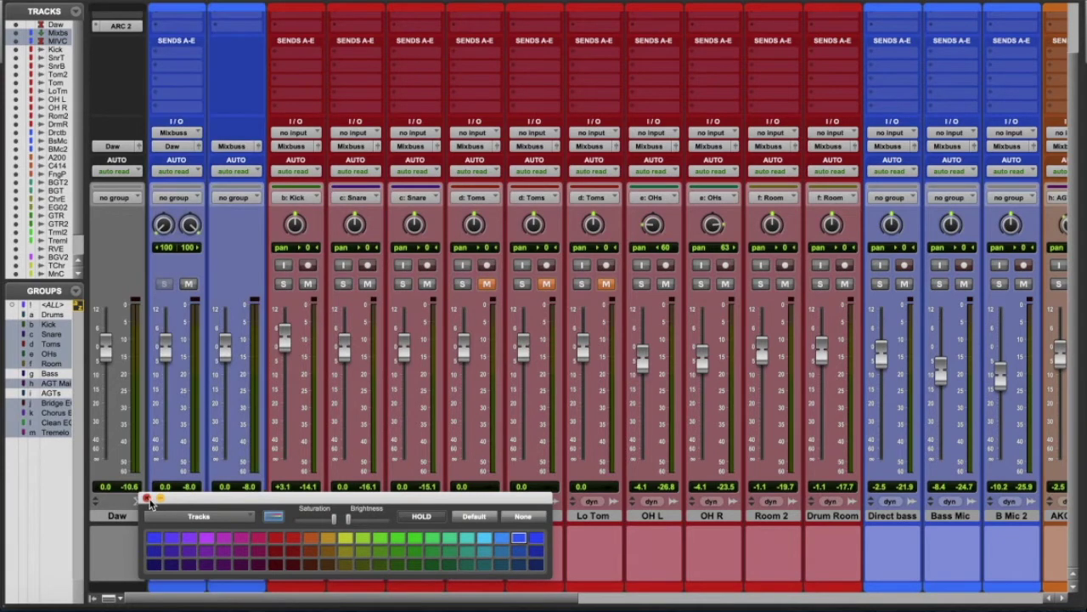
{"action": "left_click", "coordinate": [147, 499]}
Step: Play the session and try out the Mix VCA fader
{"action": "key", "text": "space"}
{"action": "mouse_move", "coordinate": [228, 361]}
{"action": "left_mouse_down"}
{"action": "mouse_move", "coordinate": [227, 459]}
{"action": "mouse_move", "coordinate": [230, 356]}
{"action": "left_mouse_up"}
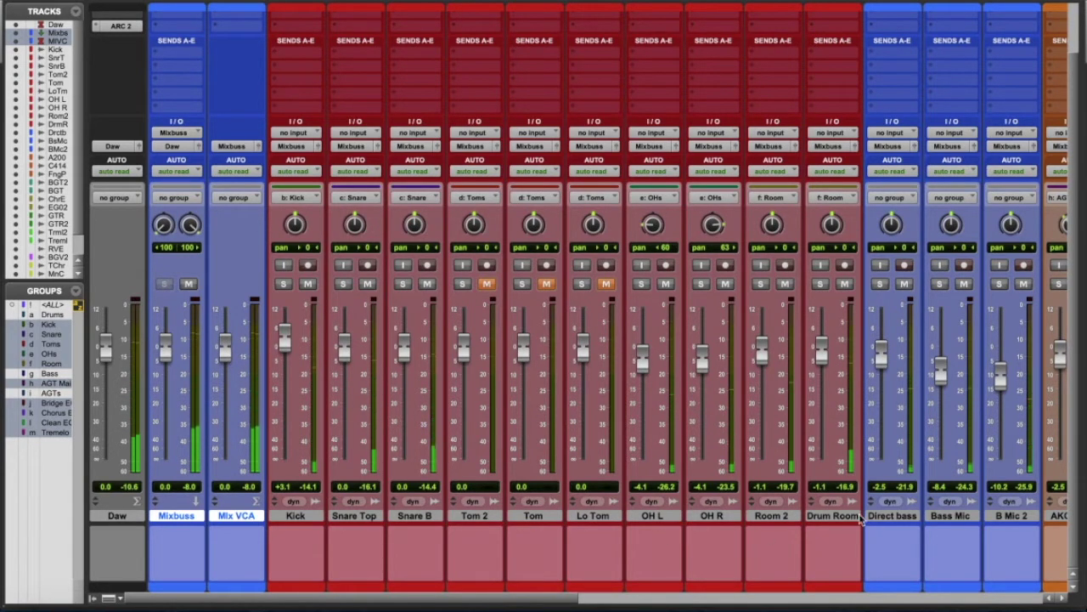
Step: Route the drum tracks from Kick to Drum Room to a new stereo Aux Input named Drum Buss, and output Drum Buss to Mixbuss (Stereo)
{"action": "left_click", "coordinate": [290, 516]}
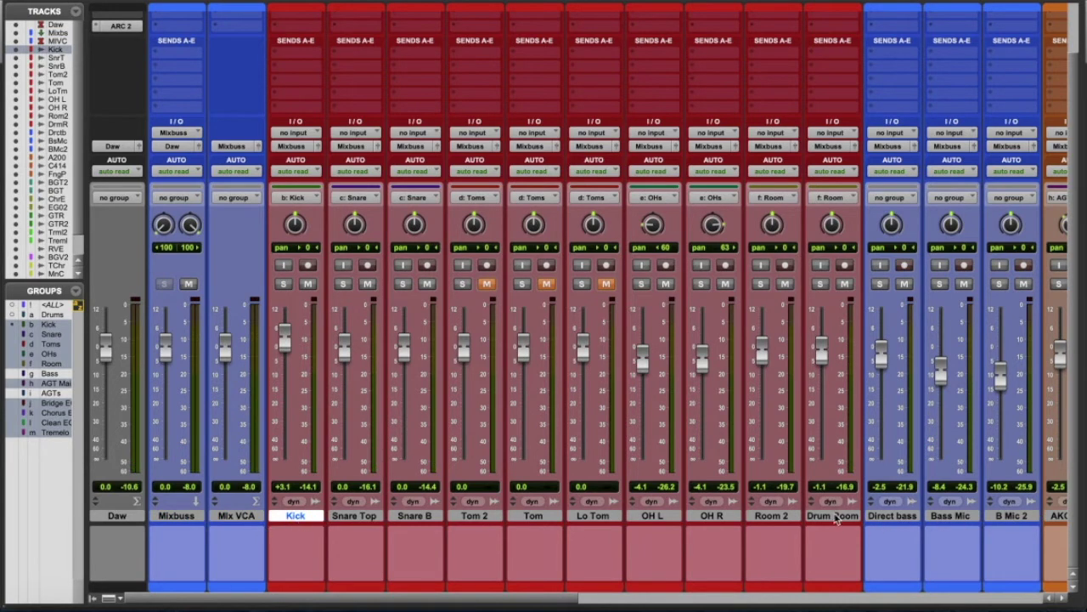
{"action": "left_click", "coordinate": [836, 516], "text": "shift"}
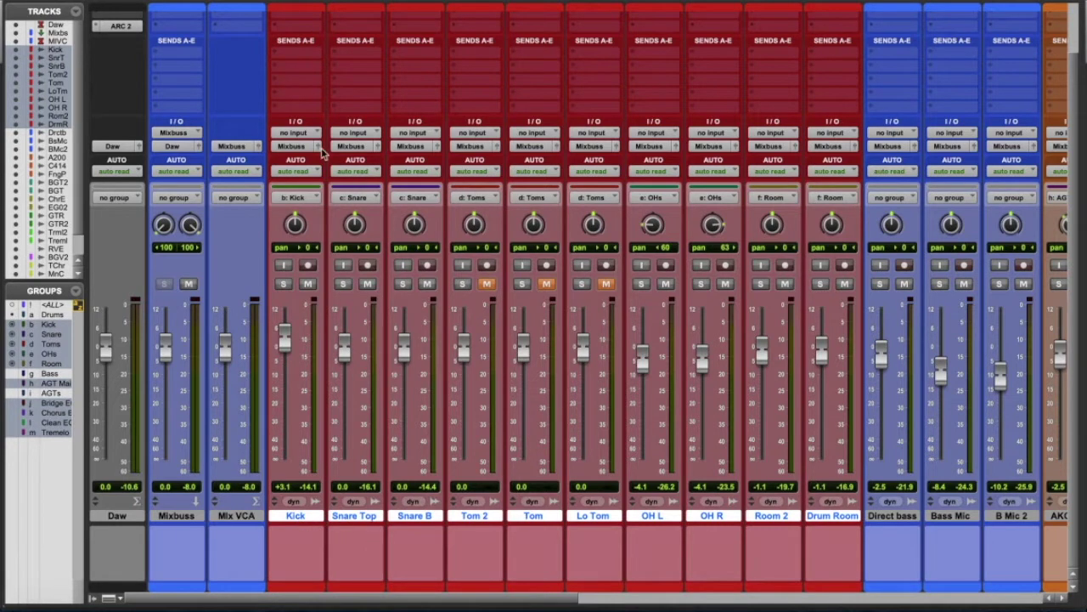
{"action": "left_click", "coordinate": [295, 146]}
{"action": "left_click", "coordinate": [319, 199]}
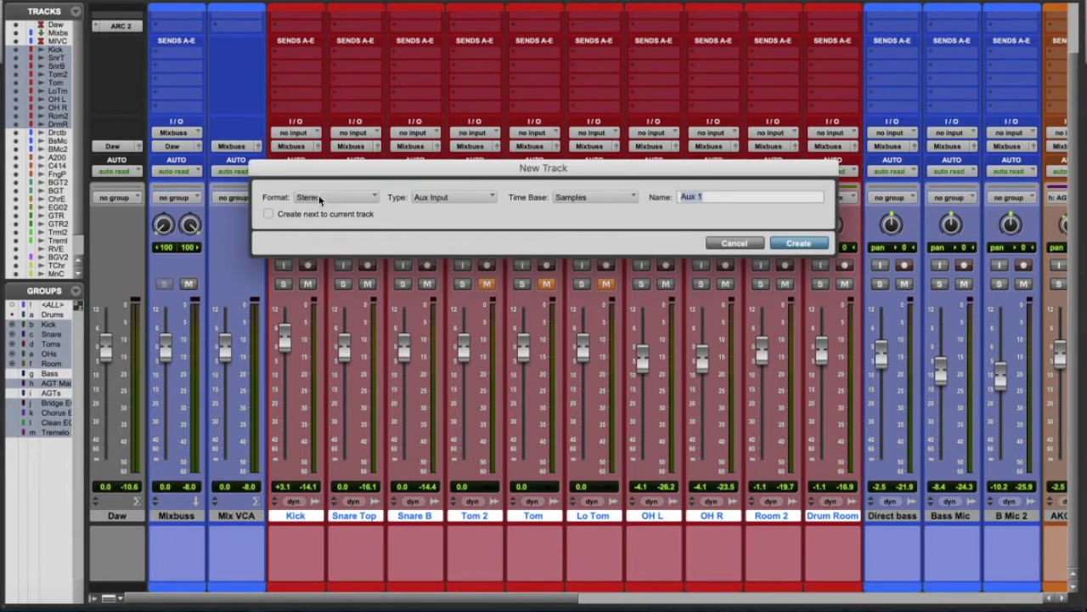
{"action": "type", "text": "Drum Buss"}
{"action": "key", "text": "Return"}
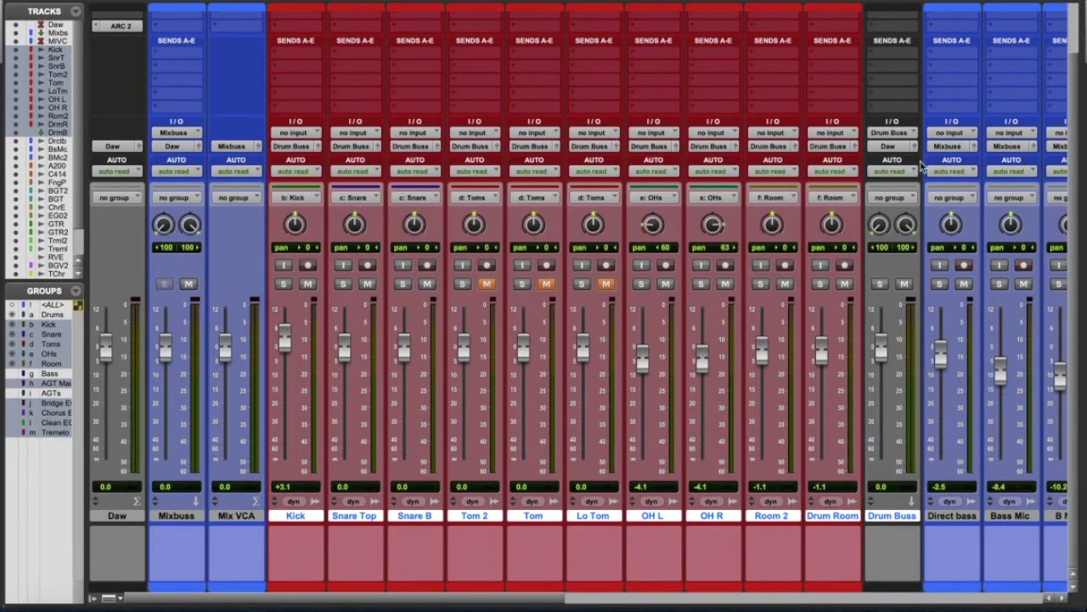
{"action": "left_click", "coordinate": [886, 146]}
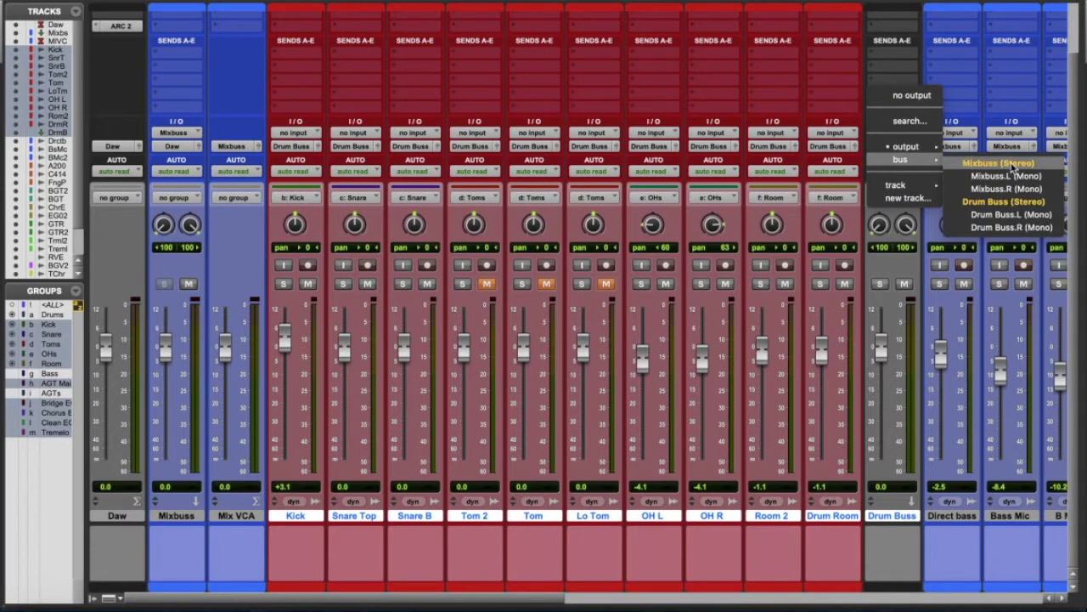
{"action": "left_click", "coordinate": [1011, 163]}
Step: Color the Drum Buss track red like the drum tracks and solo all of them together
{"action": "double_click", "coordinate": [904, 593]}
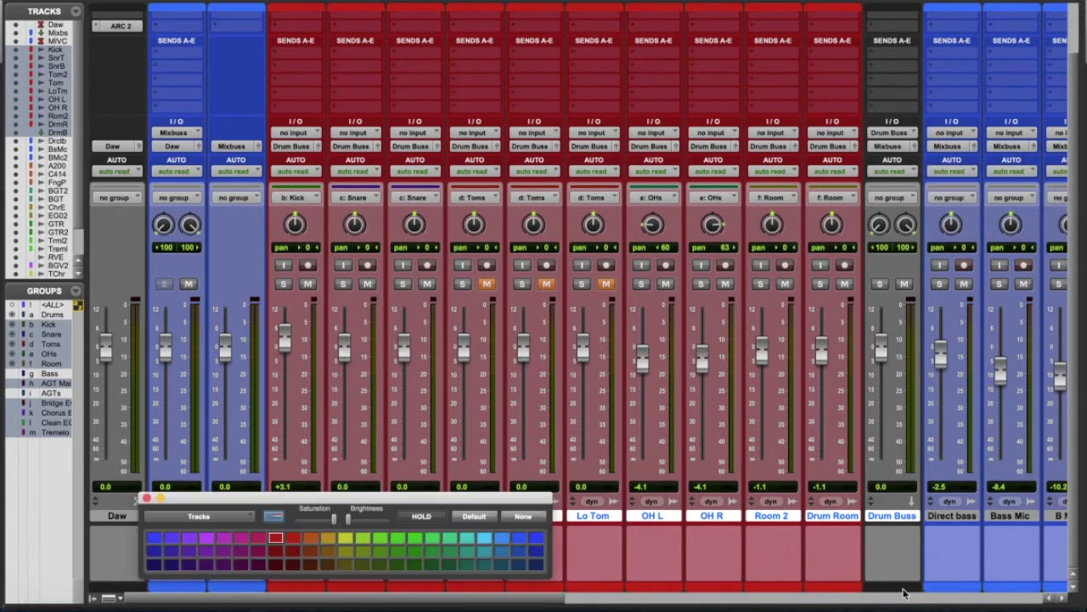
{"action": "left_click", "coordinate": [277, 539]}
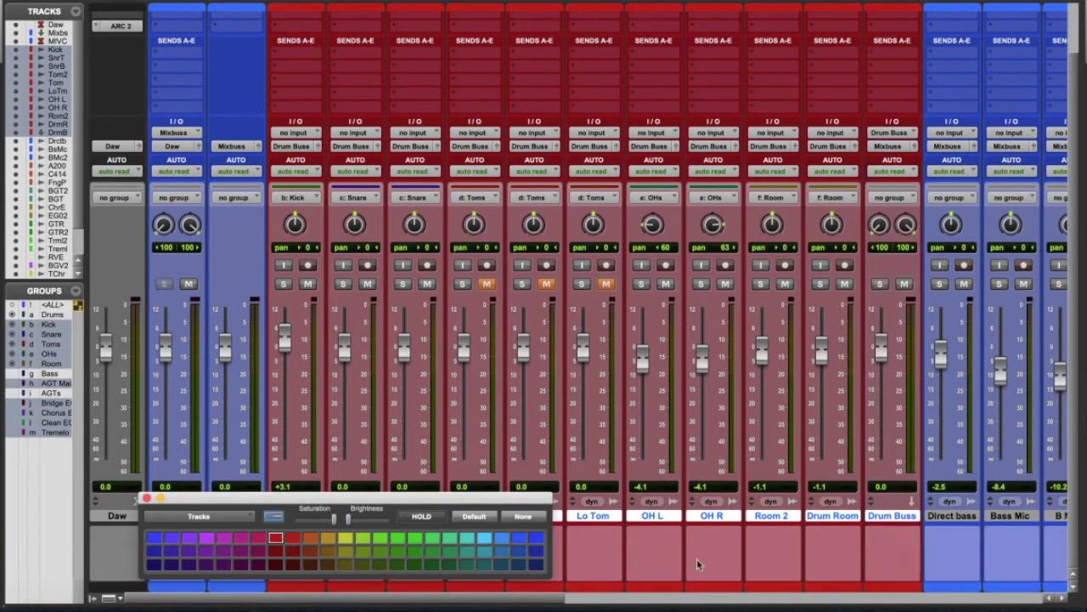
{"action": "left_click", "coordinate": [880, 284]}
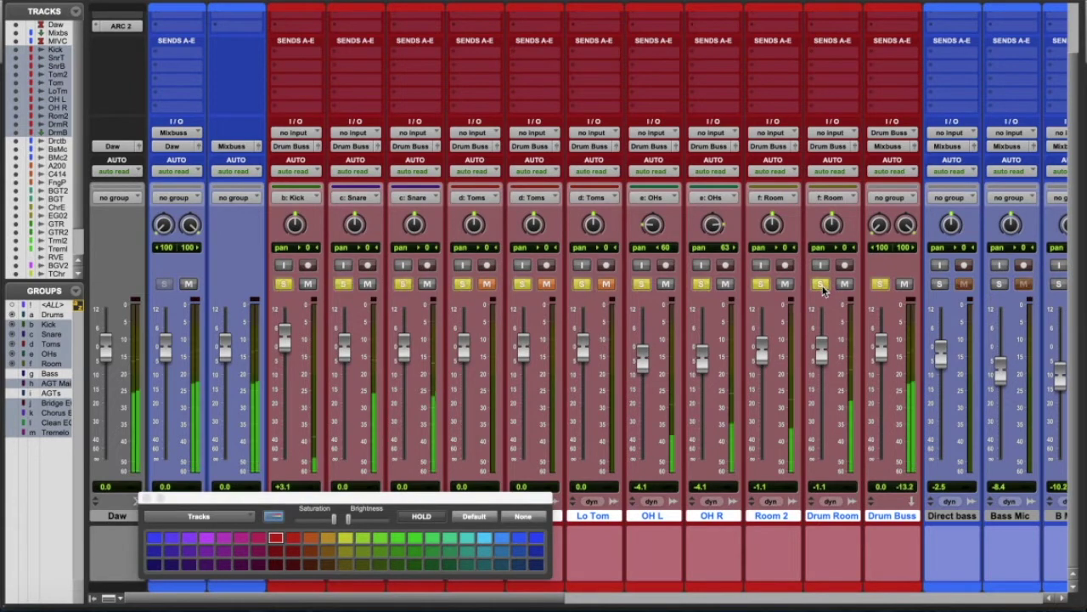
Step: Insert the multichannel UAD Empirical Labs FATSO Jr (stereo) dynamics plug-in in the first insert slot of Drum Buss
{"action": "scroll", "coordinate": [919, 358], "scroll_direction": "up", "scroll_amount": 3}
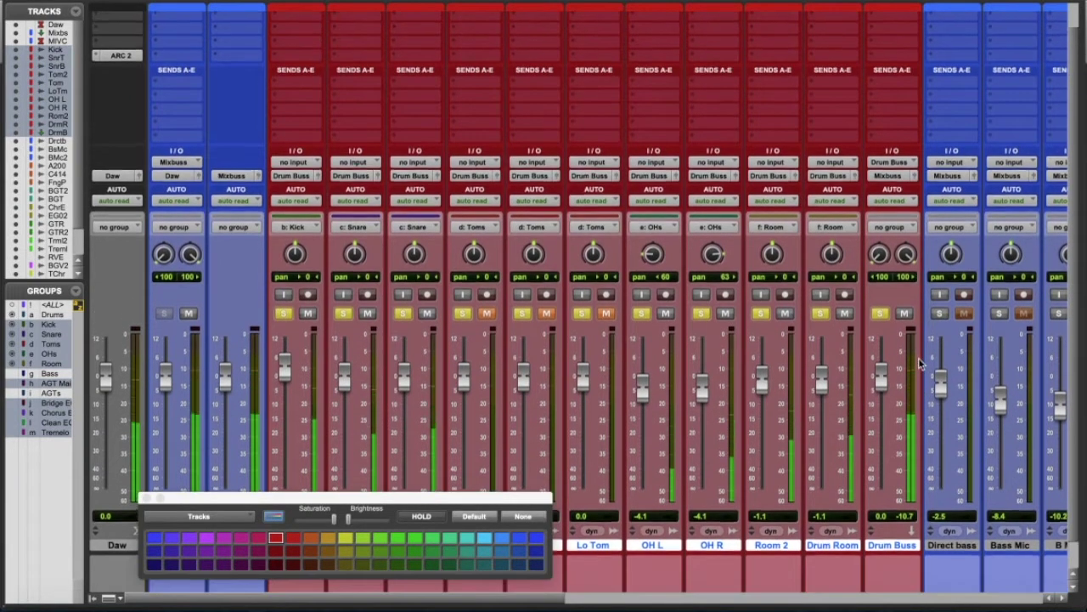
{"action": "left_click", "coordinate": [879, 32]}
{"action": "mouse_move", "coordinate": [939, 29]}
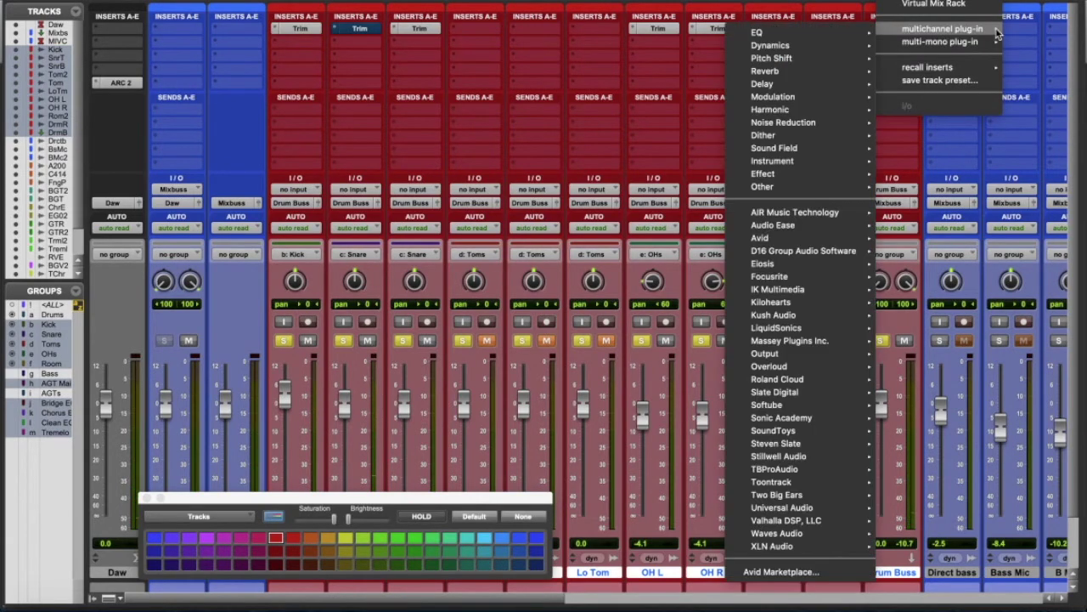
{"action": "mouse_move", "coordinate": [801, 45]}
{"action": "scroll", "coordinate": [636, 134], "scroll_direction": "down", "scroll_amount": 10}
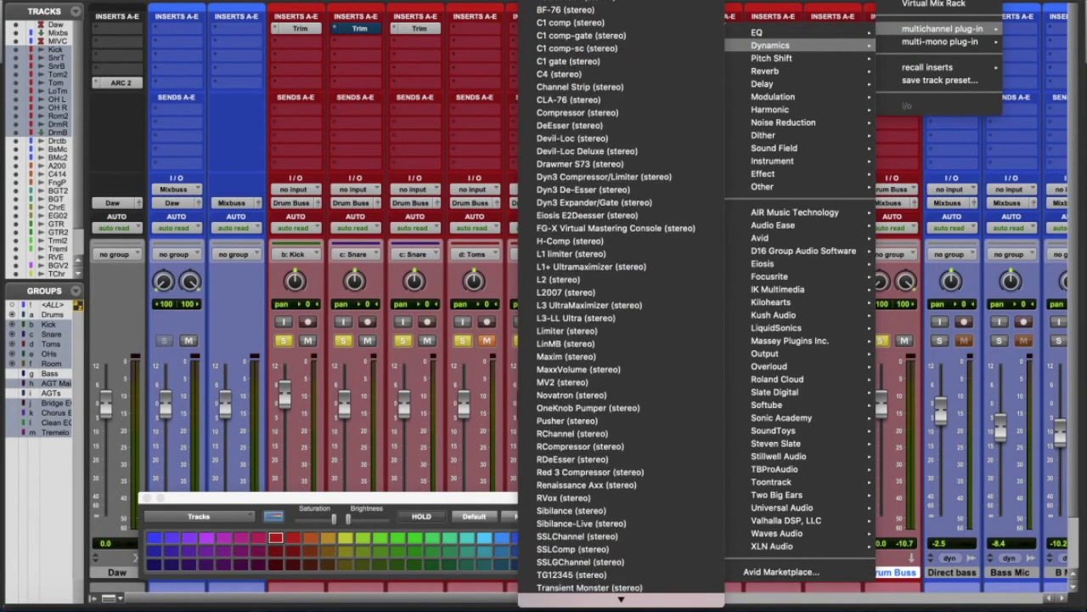
{"action": "scroll", "coordinate": [675, 230], "scroll_direction": "down", "scroll_amount": 1}
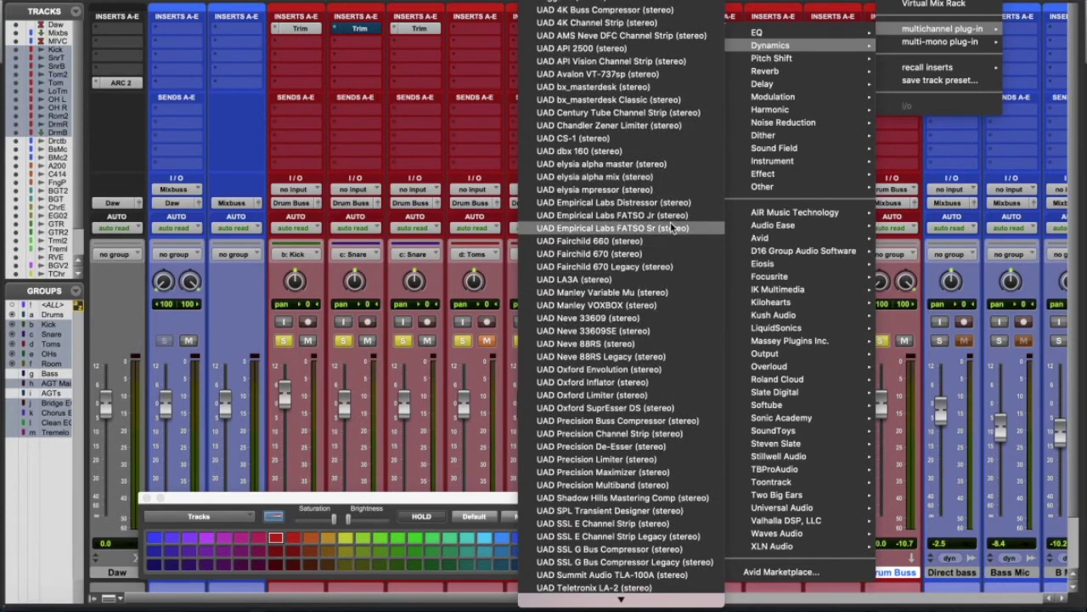
{"action": "left_click", "coordinate": [883, 5]}
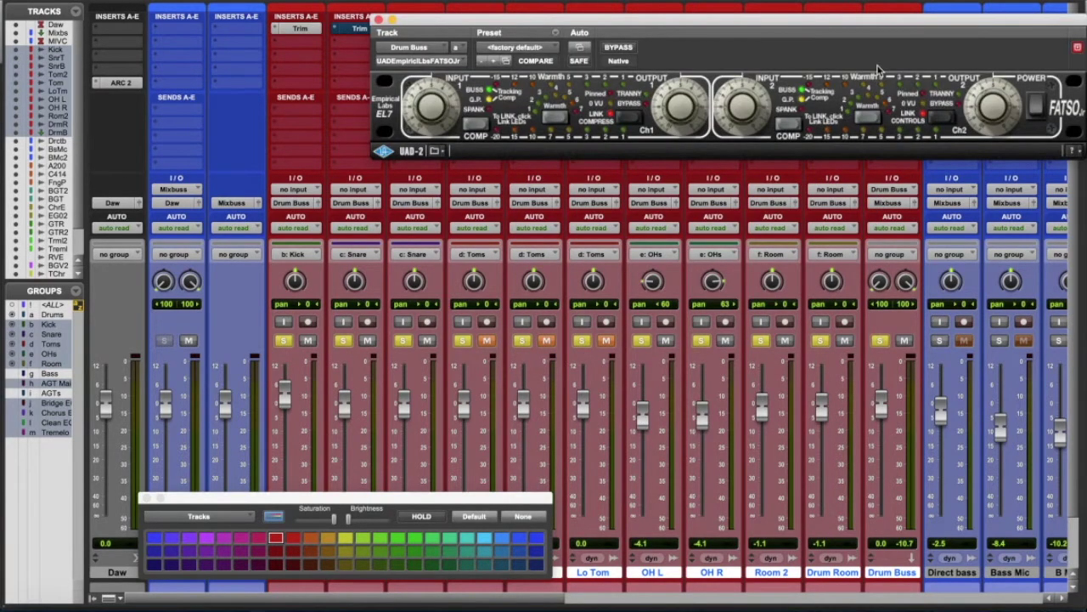
Step: Load the Warmifyer preset in the FATSO Jr plug-in on Drum Buss
{"action": "left_click", "coordinate": [514, 47]}
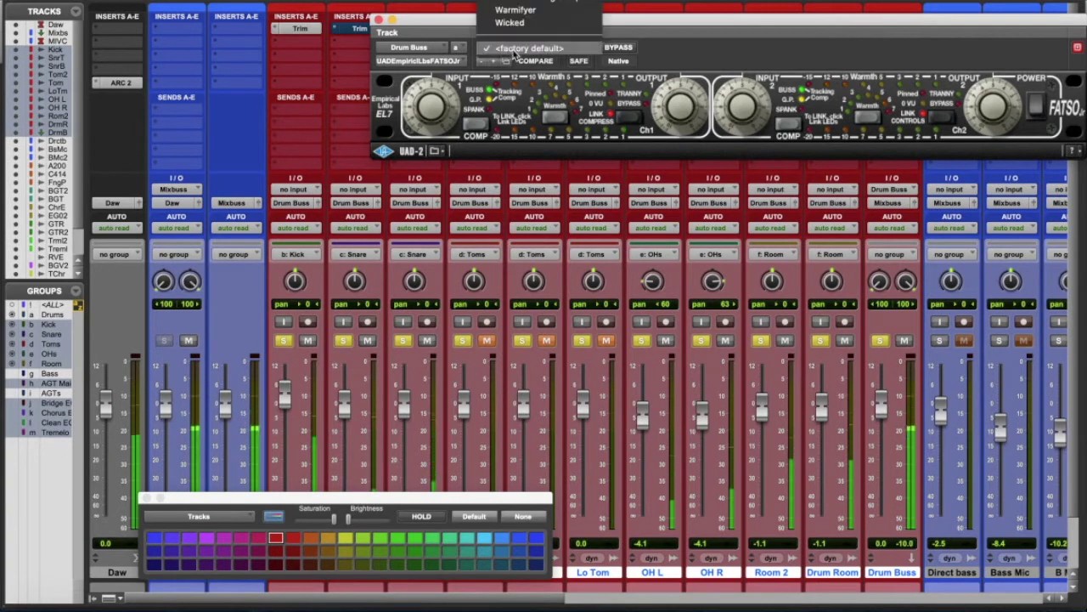
{"action": "scroll", "coordinate": [561, 128], "scroll_direction": "up", "scroll_amount": 5}
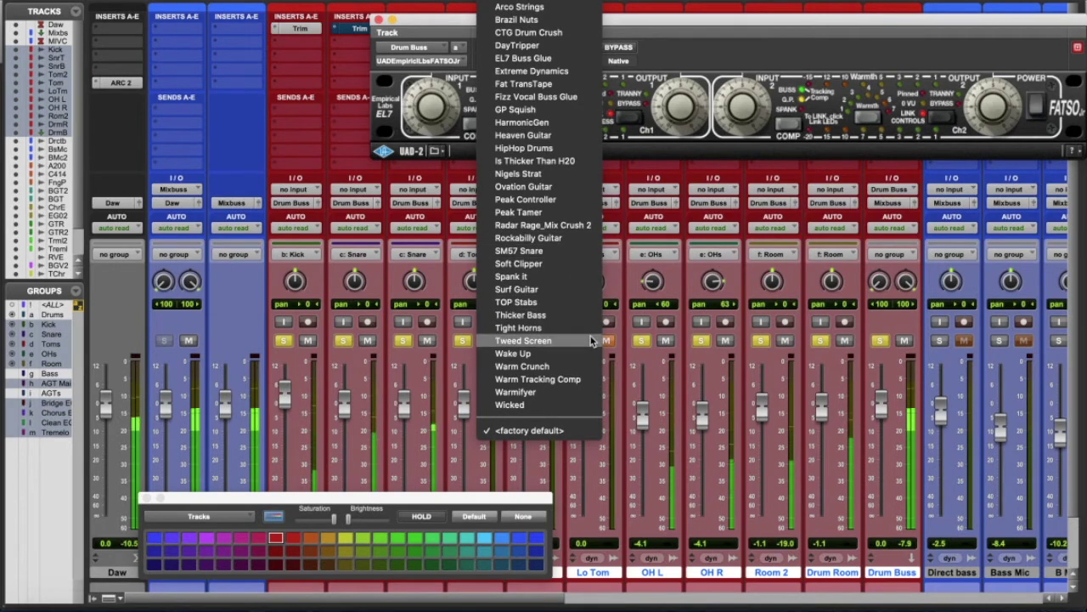
{"action": "left_click", "coordinate": [576, 394]}
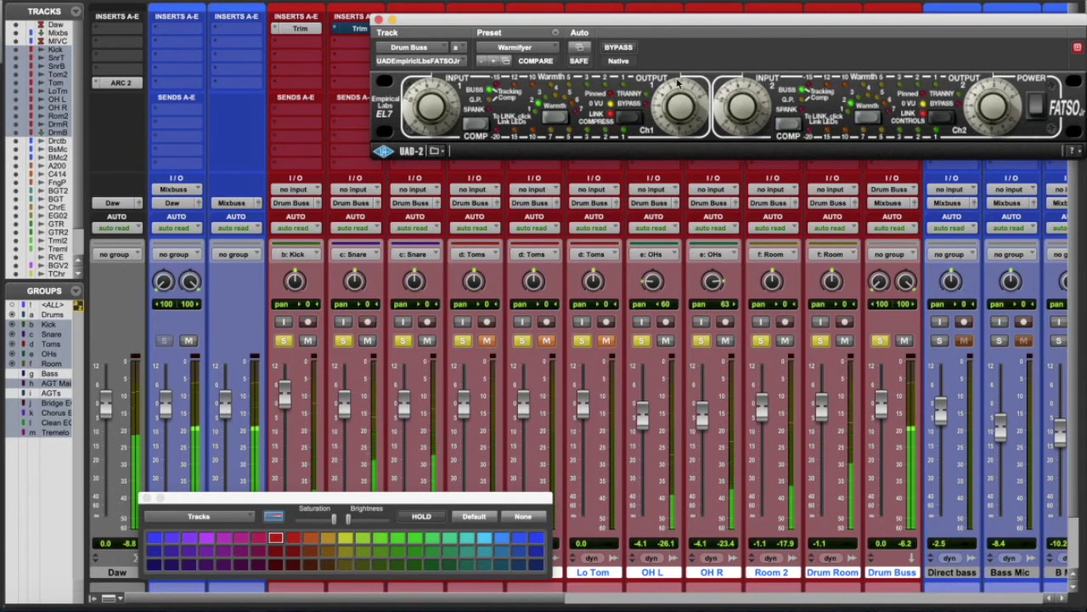
Step: Compare the drums with the FATSO Jr bypassed and active, slightly adjusting its channel 1 output level
{"action": "left_click", "coordinate": [630, 48]}
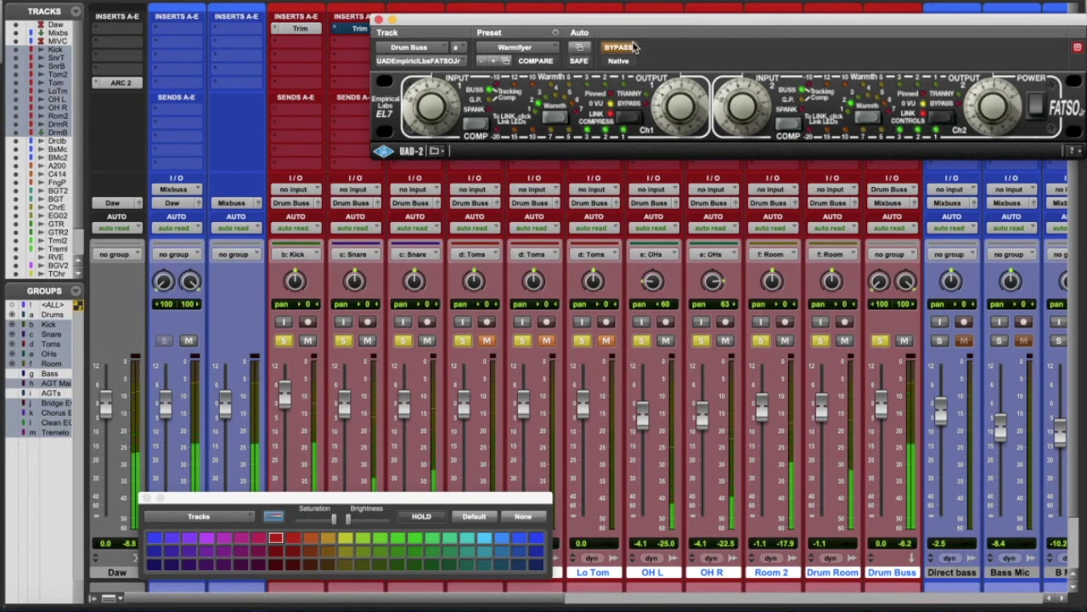
{"action": "left_click", "coordinate": [633, 48]}
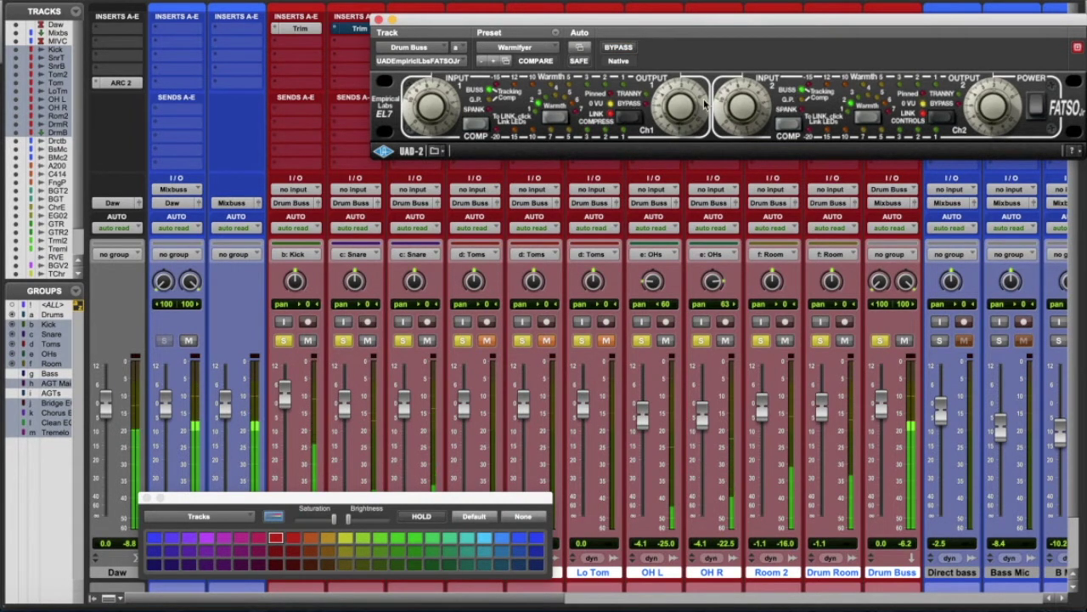
{"action": "left_click_drag", "start_coordinate": [696, 108], "coordinate": [695, 117]}
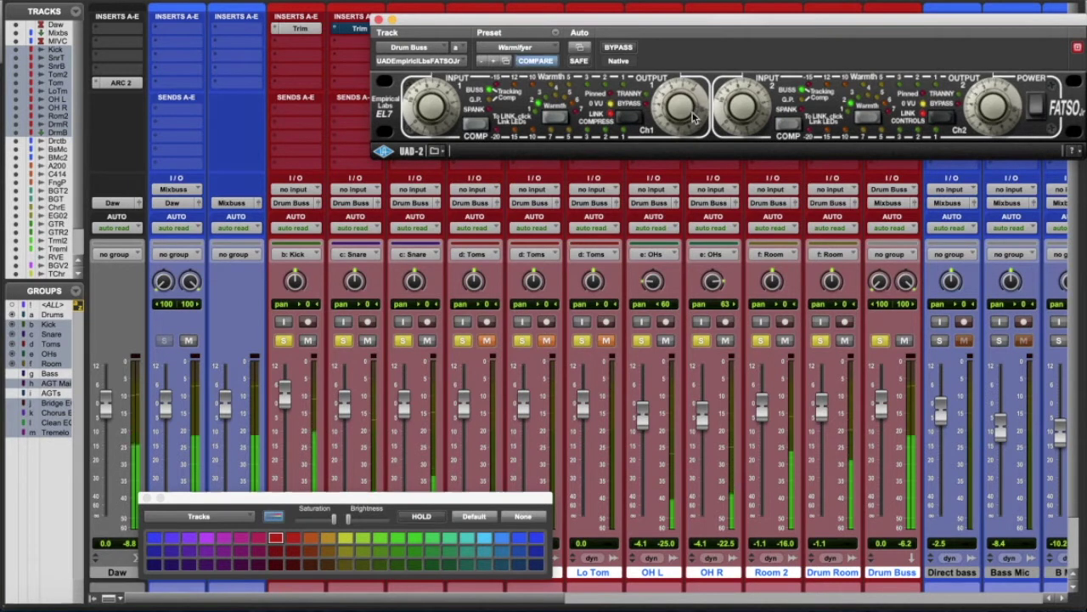
{"action": "left_click", "coordinate": [631, 47]}
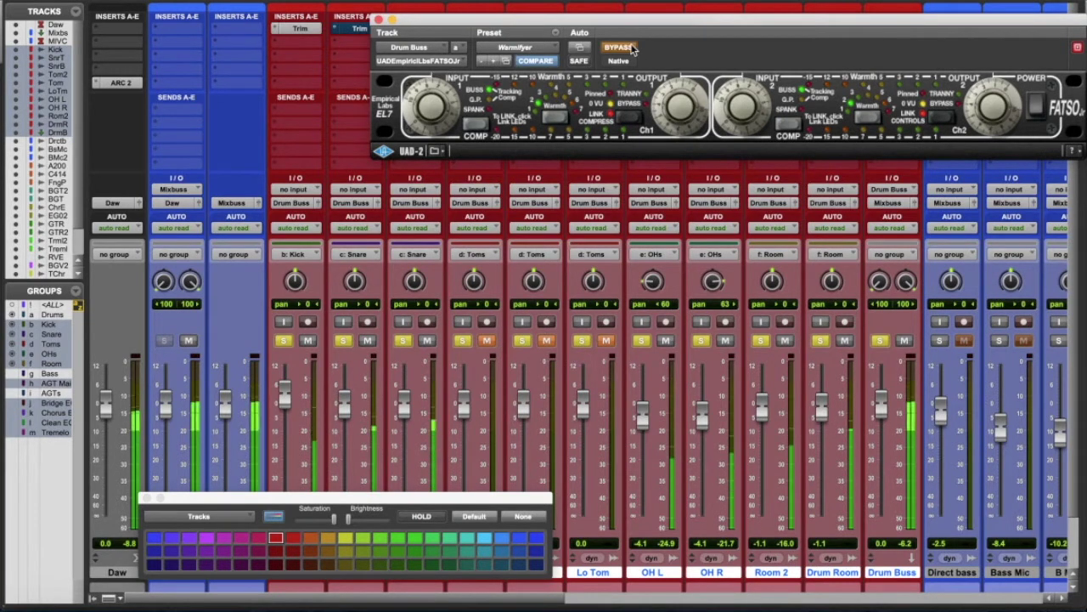
{"action": "left_click", "coordinate": [631, 47]}
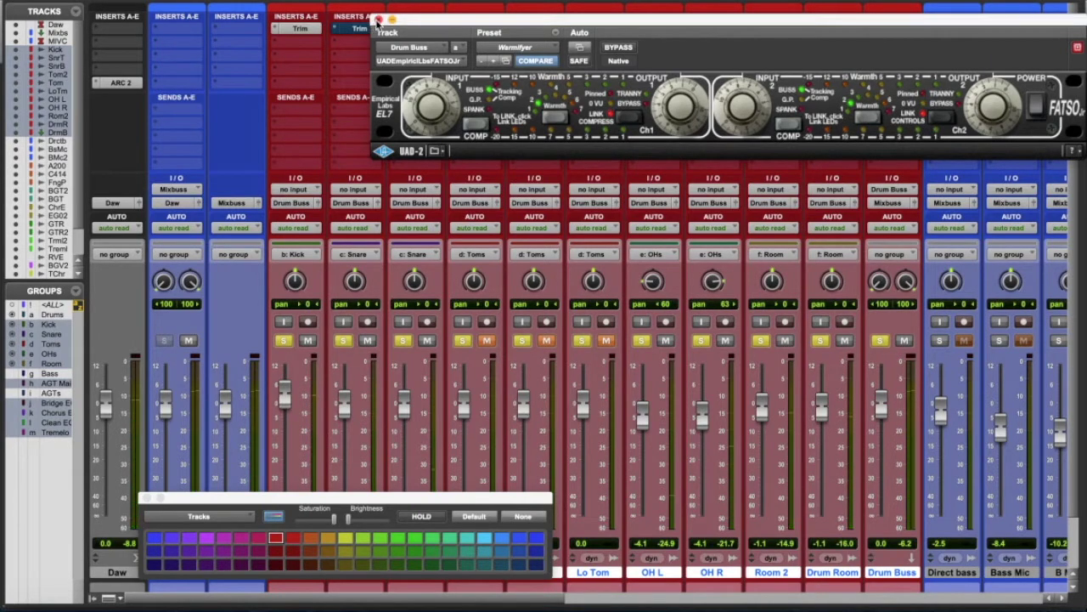
Step: Close the FATSO Jr window and the color palette, and check the plug-in on Drum Buss once more during playback
{"action": "left_click", "coordinate": [379, 18]}
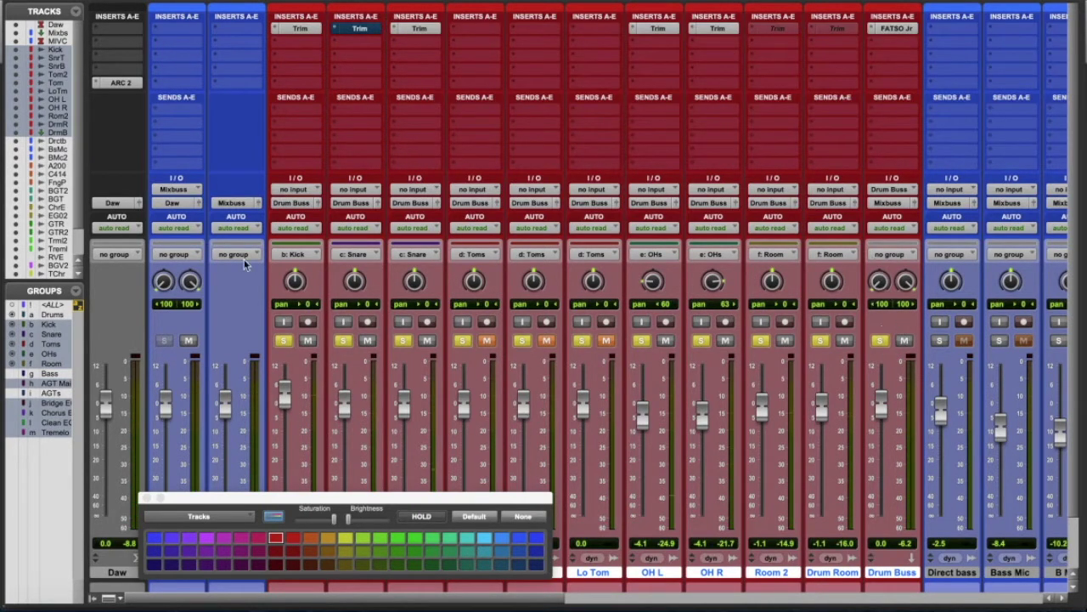
{"action": "left_click", "coordinate": [146, 499]}
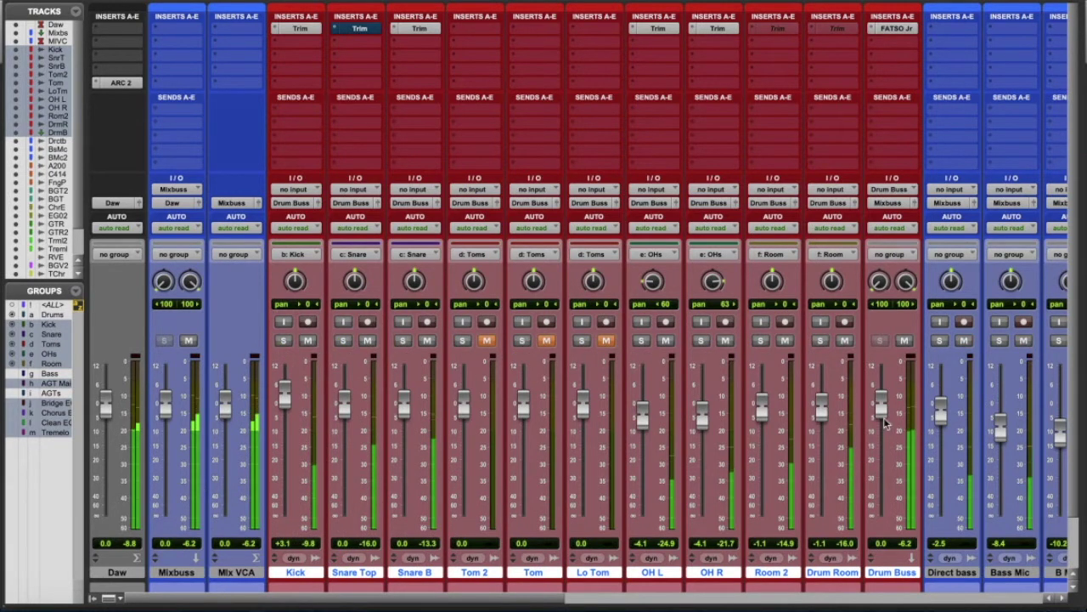
{"action": "left_click", "coordinate": [894, 29]}
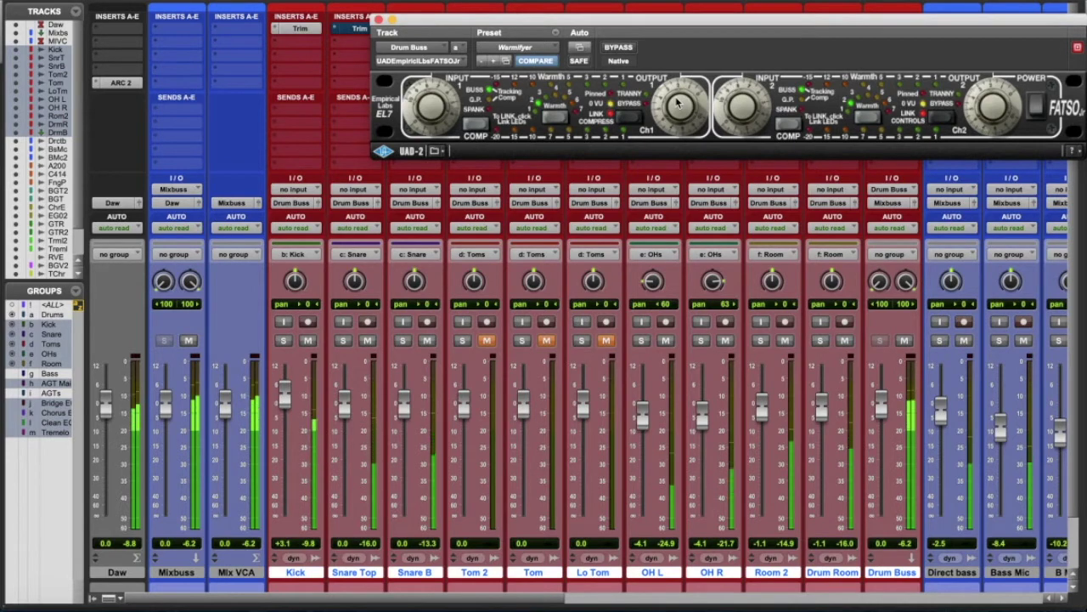
{"action": "left_click", "coordinate": [379, 20]}
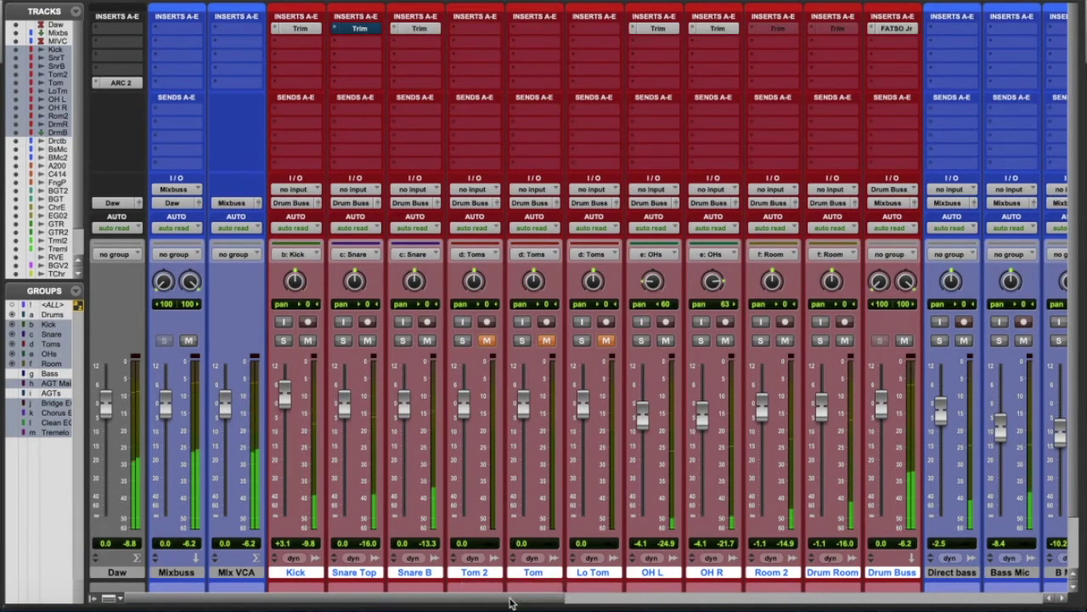
Step: Route Direct bass, Bass Mic and B Mic 2 to a new mono Aux Input named Bass Buss, and output Bass Buss to Mixbuss
{"action": "scroll", "coordinate": [607, 597], "scroll_direction": "right", "scroll_amount": 5}
{"action": "left_click", "coordinate": [651, 573]}
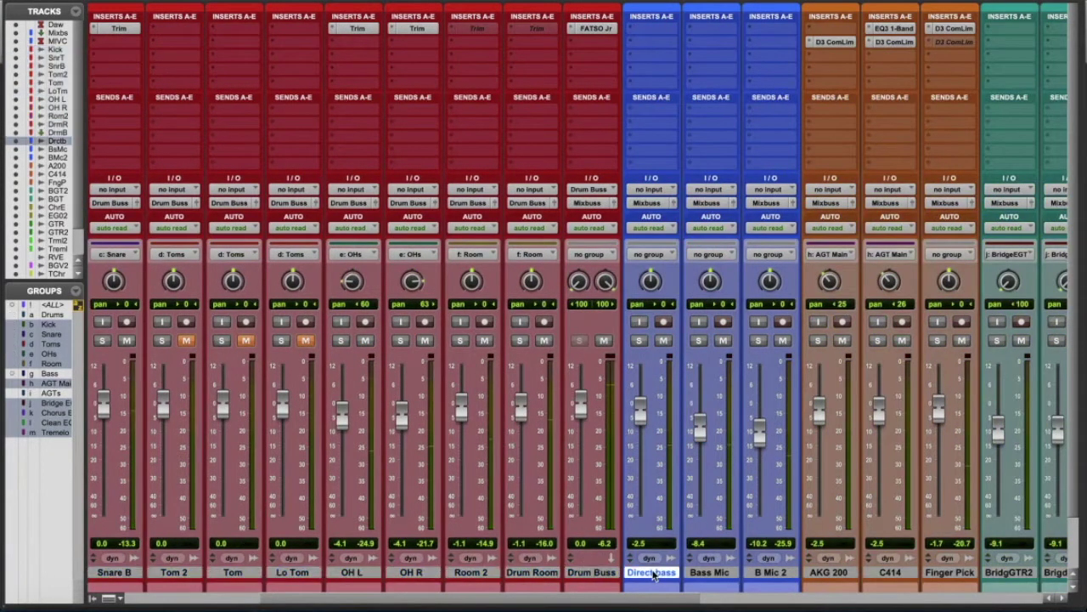
{"action": "left_click", "coordinate": [784, 576], "text": "shift"}
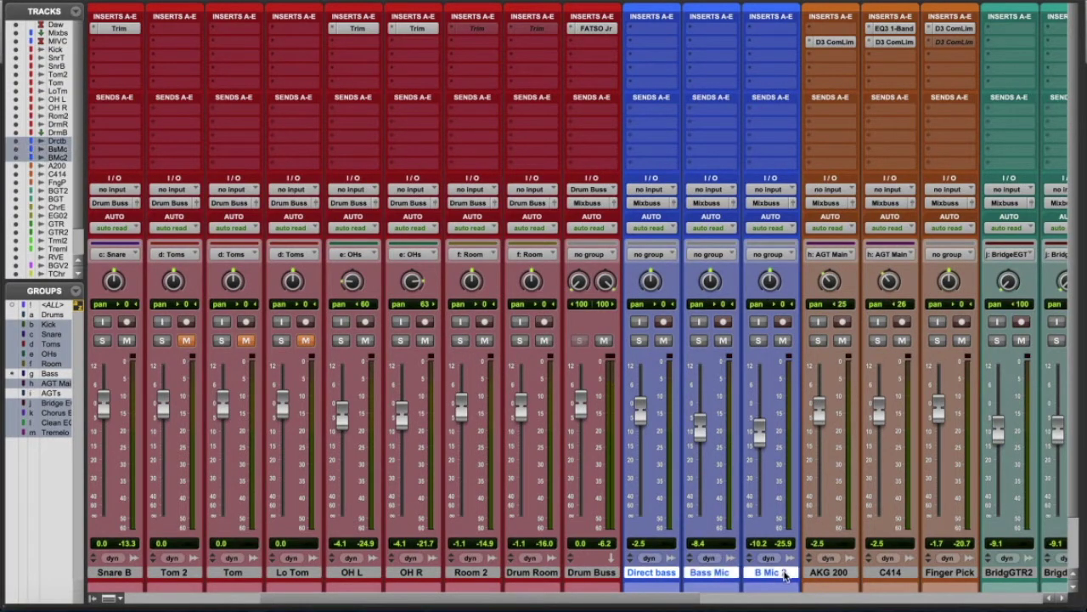
{"action": "left_click", "coordinate": [653, 204]}
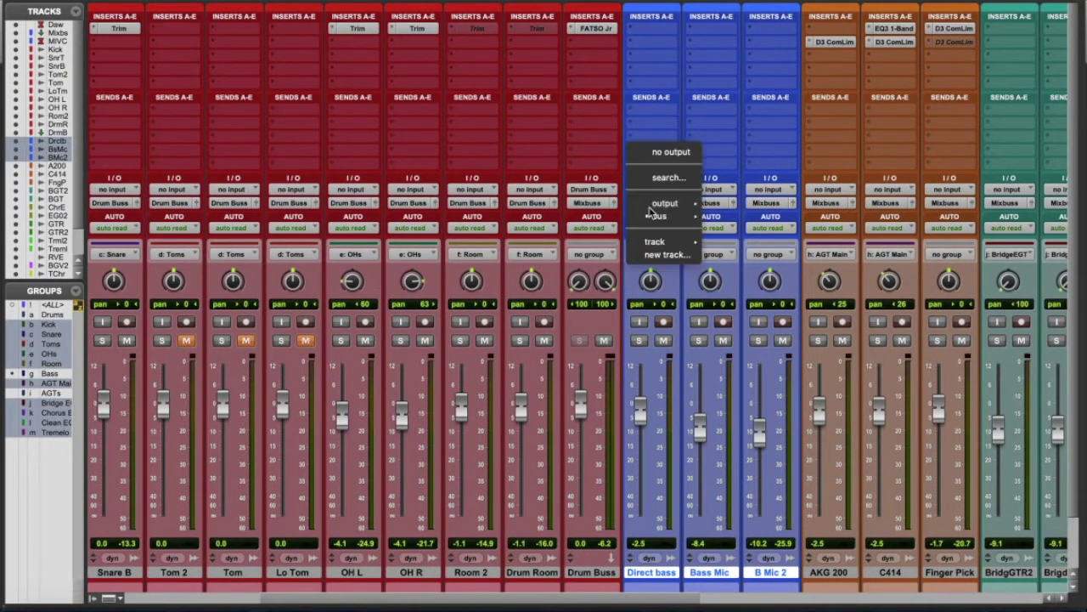
{"action": "left_click", "coordinate": [667, 255]}
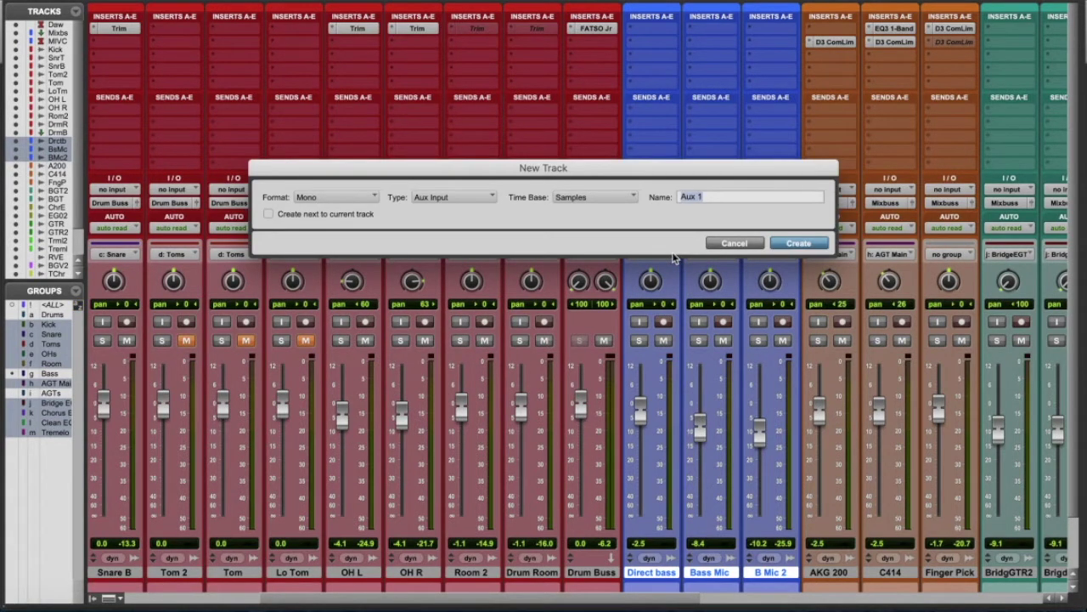
{"action": "type", "text": "Bass Buss"}
{"action": "key", "text": "Return"}
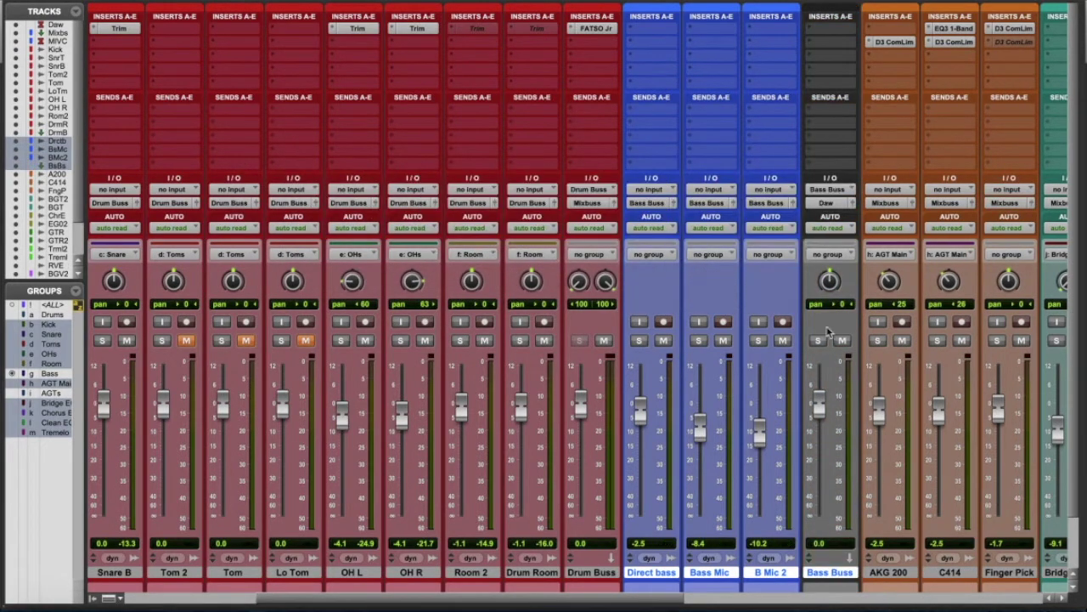
{"action": "left_click", "coordinate": [840, 203]}
{"action": "left_click", "coordinate": [911, 334]}
Step: Color the Bass Buss track blue like the bass tracks and close the color palette
{"action": "scroll", "coordinate": [835, 586], "scroll_direction": "down", "scroll_amount": 2}
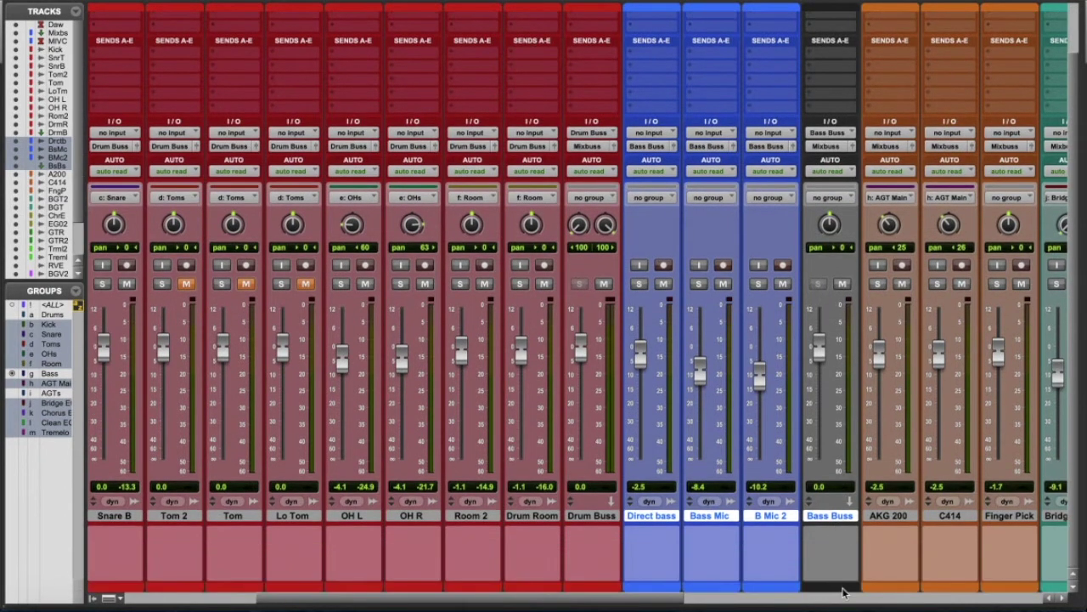
{"action": "double_click", "coordinate": [844, 588]}
{"action": "left_click", "coordinate": [521, 538]}
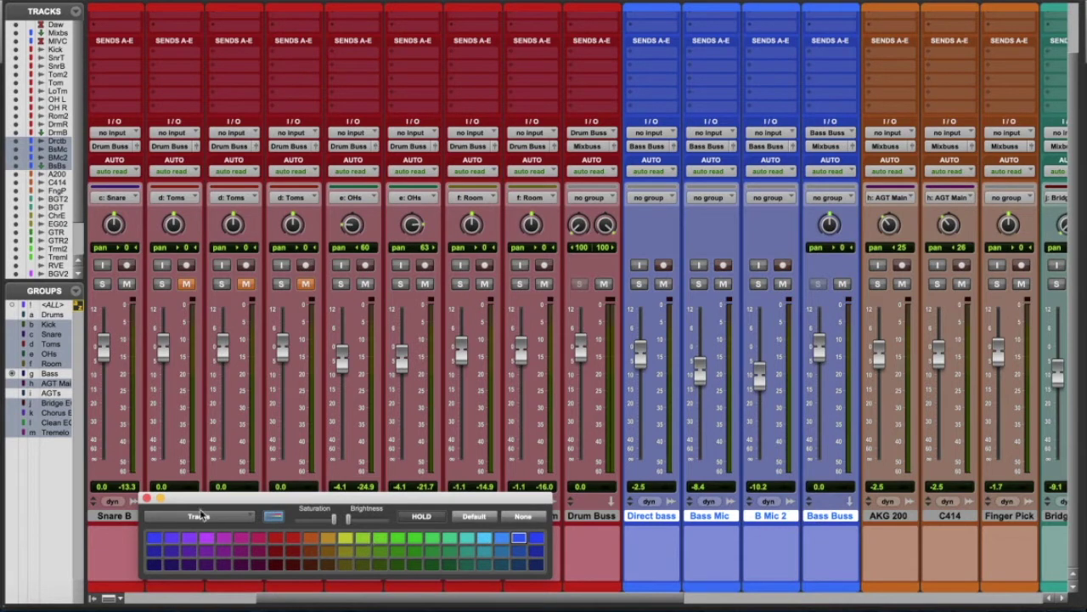
{"action": "left_click", "coordinate": [147, 498]}
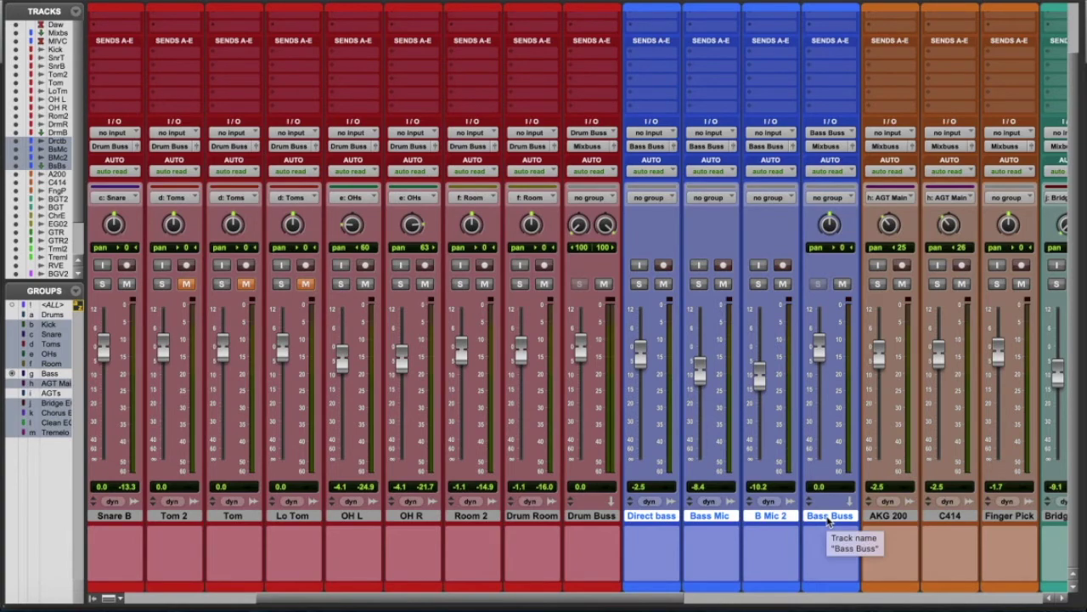
Step: Route the vocal tracks T Chorus, Main Comp and T-Vox.01 to a new mono Aux Input named Voc Buss
{"action": "scroll", "coordinate": [828, 521], "scroll_direction": "up", "scroll_amount": 3}
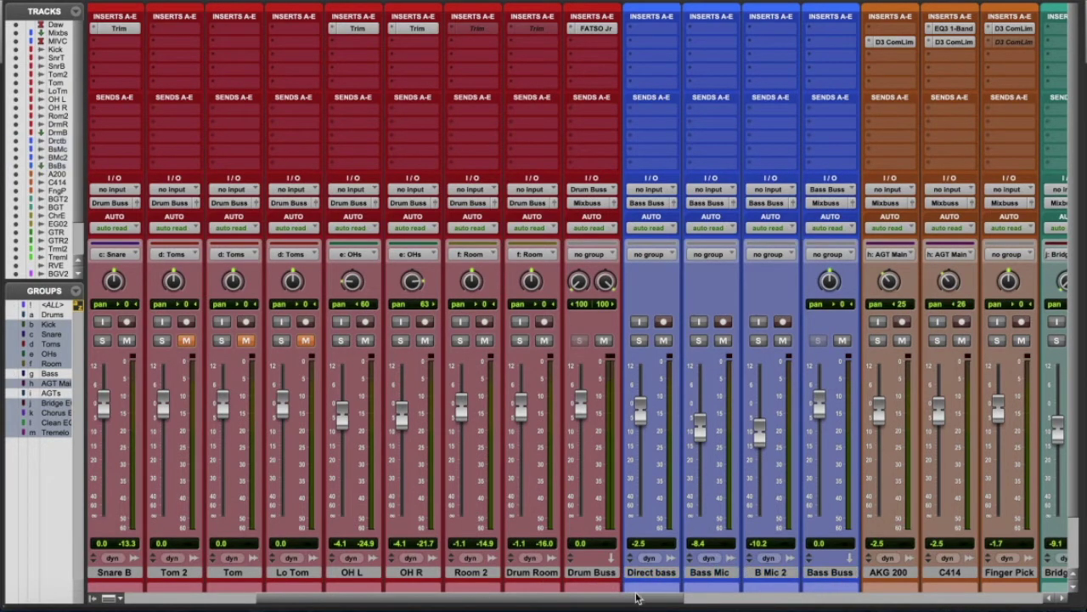
{"action": "left_click_drag", "start_coordinate": [640, 597], "coordinate": [1013, 602]}
{"action": "left_click", "coordinate": [839, 573]}
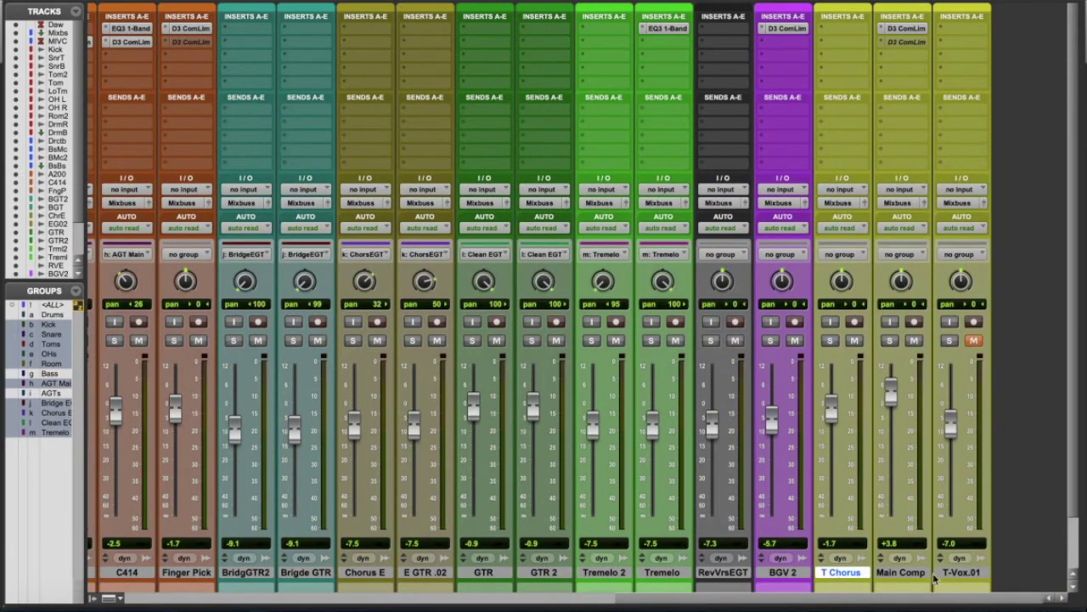
{"action": "left_click", "coordinate": [968, 573], "text": "shift"}
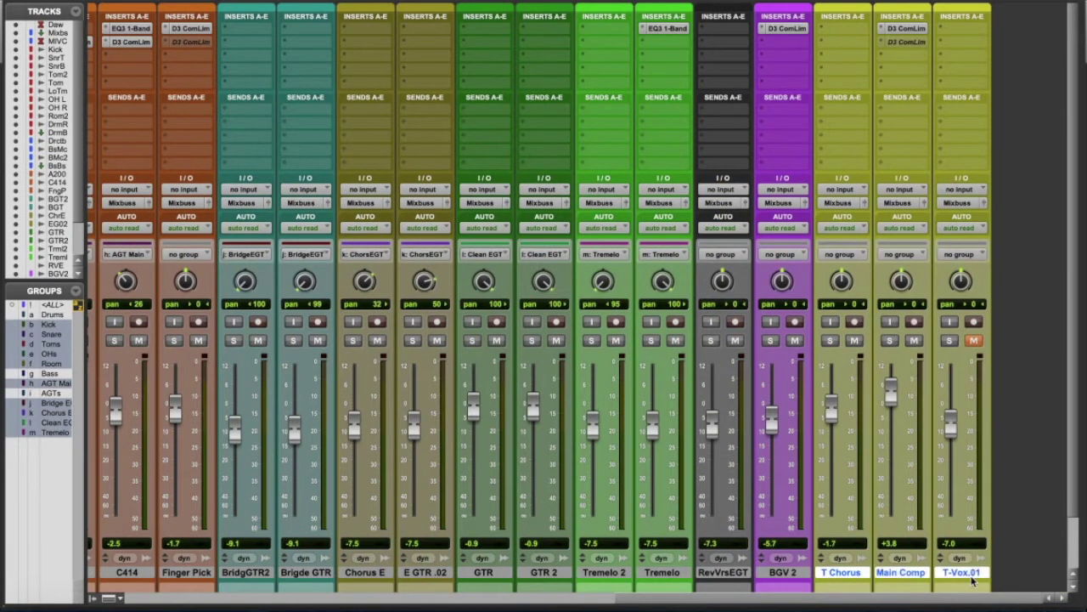
{"action": "left_click", "coordinate": [845, 211]}
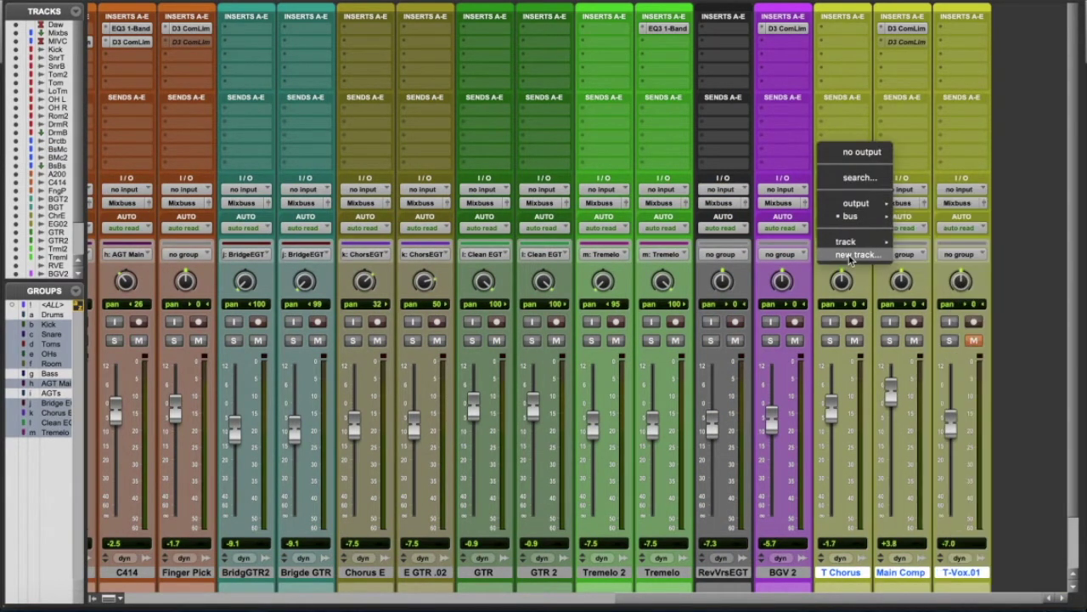
{"action": "left_click", "coordinate": [849, 253]}
{"action": "type", "text": "Voc Buss"}
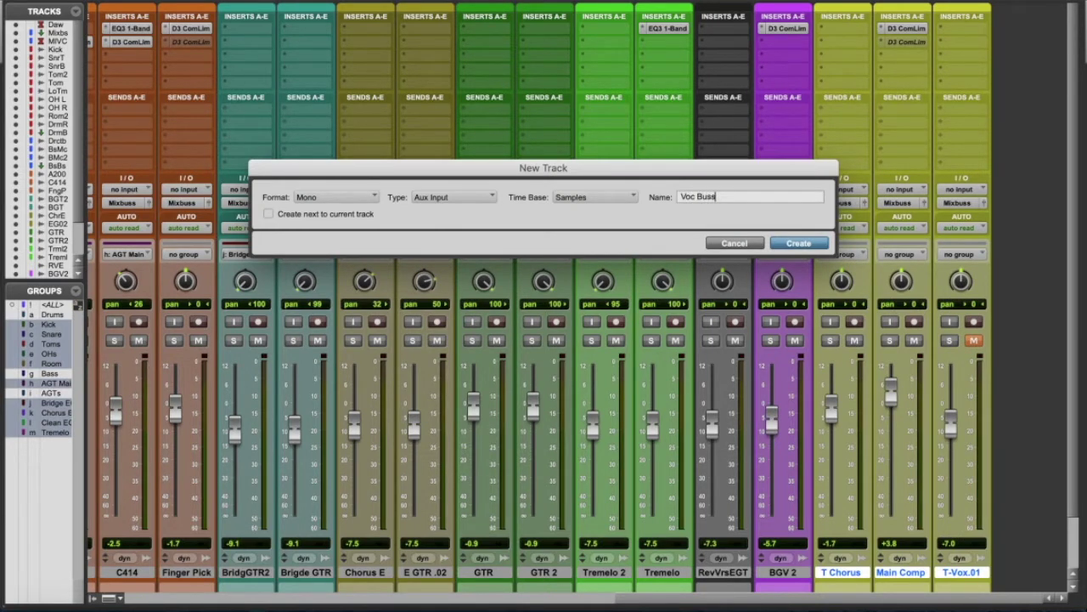
{"action": "key", "text": "Return"}
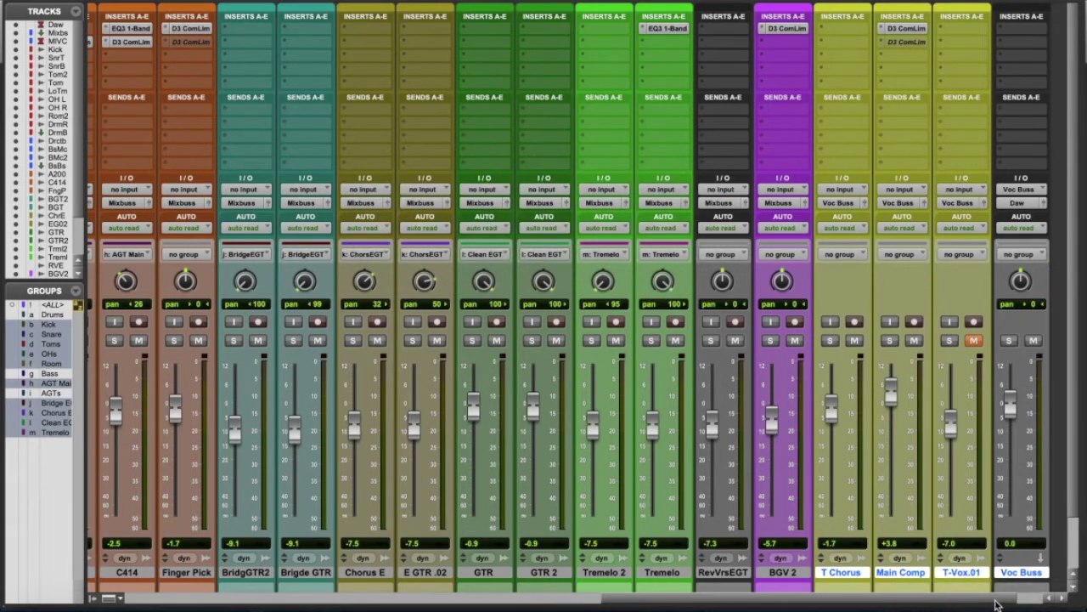
Step: Add a send on Voc Buss to a new mono Aux Input named Voc Crush
{"action": "left_click", "coordinate": [998, 603]}
{"action": "left_click", "coordinate": [981, 126]}
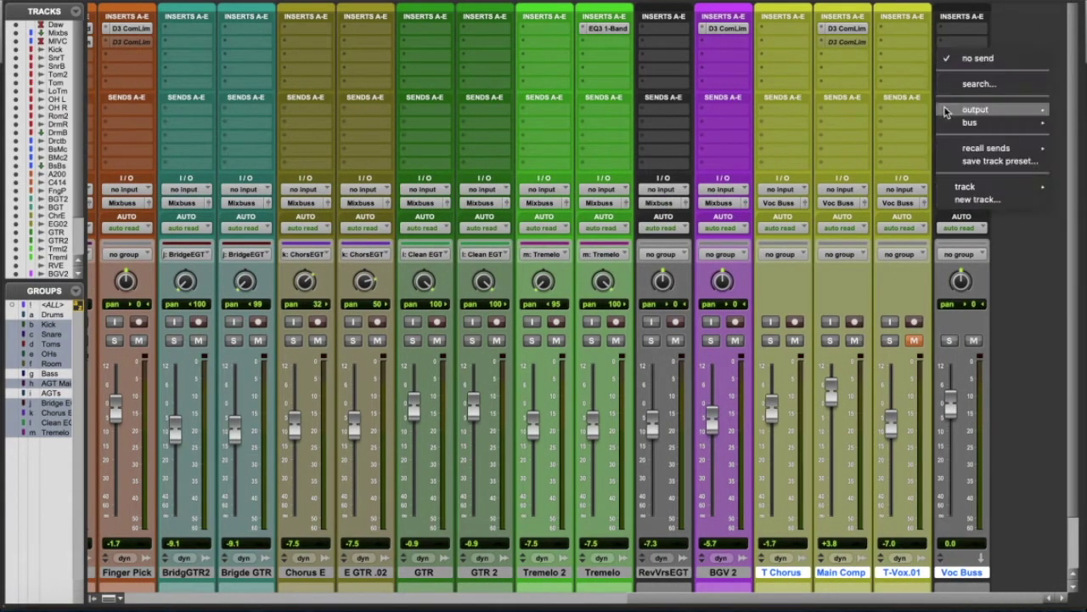
{"action": "left_click", "coordinate": [994, 206]}
{"action": "type", "text": "Voc Crush"}
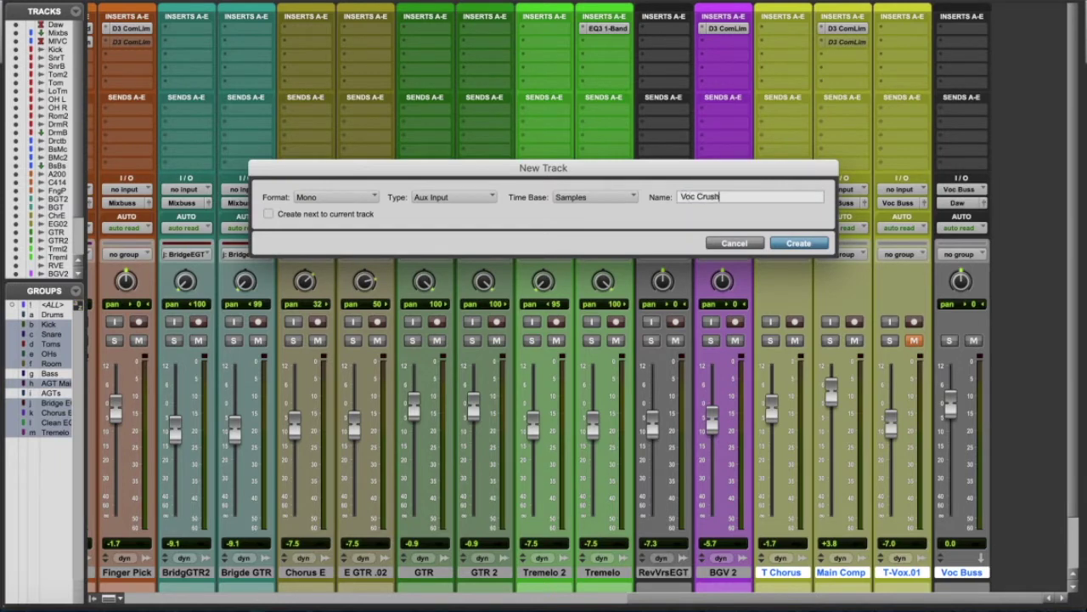
{"action": "key", "text": "Return"}
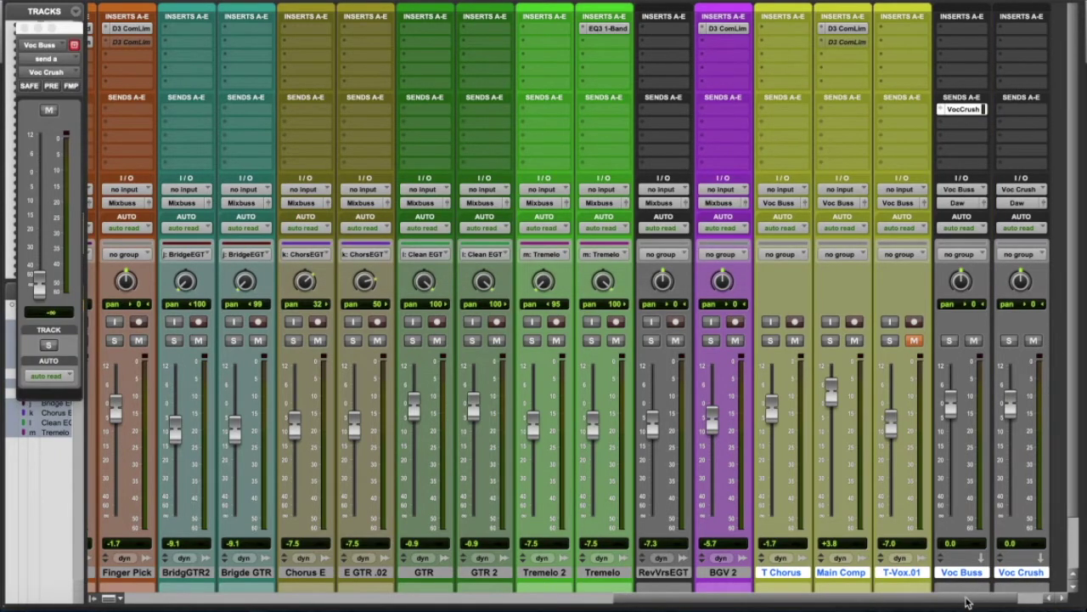
Step: Color the Voc Buss track yellow like the vocal tracks and the Voc Crush track purple
{"action": "left_click_drag", "start_coordinate": [967, 600], "coordinate": [1044, 600]}
{"action": "scroll", "coordinate": [972, 511], "scroll_direction": "down", "scroll_amount": 3}
{"action": "left_click", "coordinate": [911, 518], "text": "alt"}
{"action": "left_click", "coordinate": [910, 518]}
{"action": "double_click", "coordinate": [919, 590]}
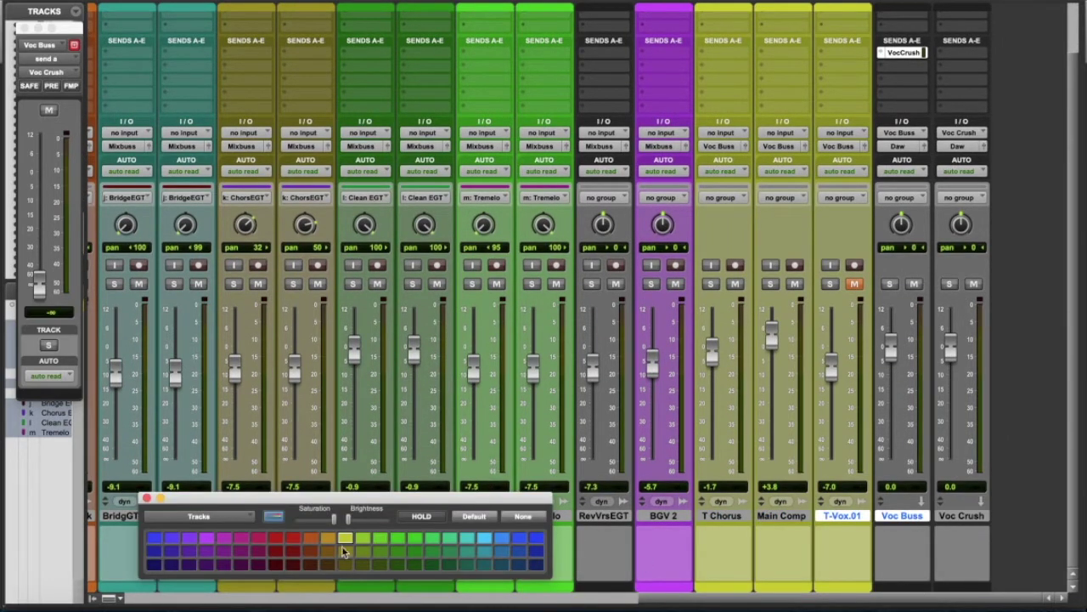
{"action": "left_click", "coordinate": [351, 538]}
{"action": "left_click", "coordinate": [958, 516]}
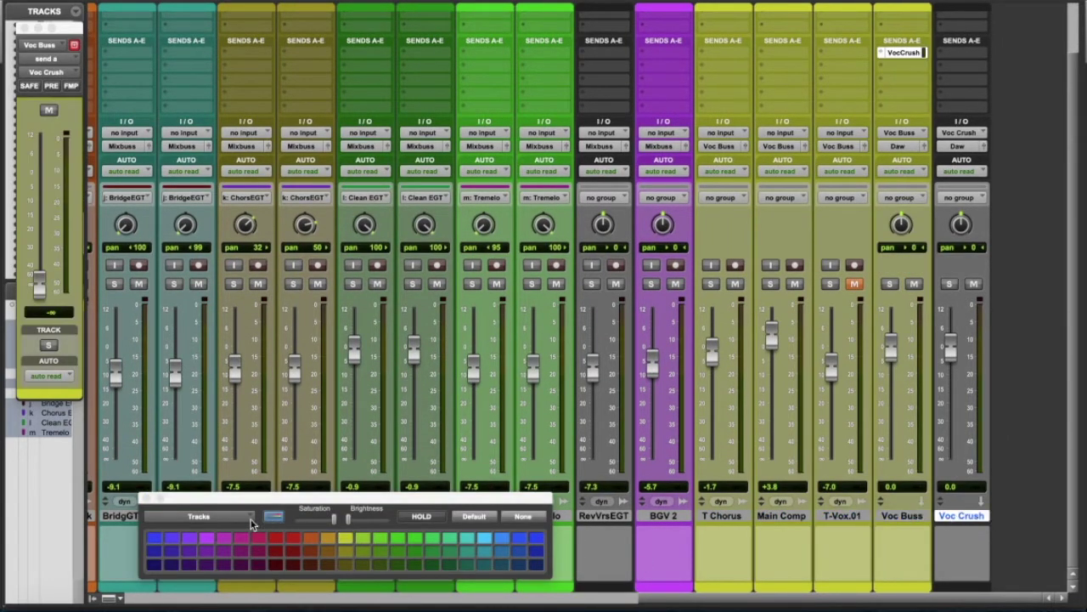
{"action": "left_click", "coordinate": [189, 537]}
Step: Route Voc Buss and Voc Crush to a new mono Aux Input named Voc Fader, and send Voc Fader's output to Mixbuss
{"action": "scroll", "coordinate": [919, 357], "scroll_direction": "up", "scroll_amount": 2}
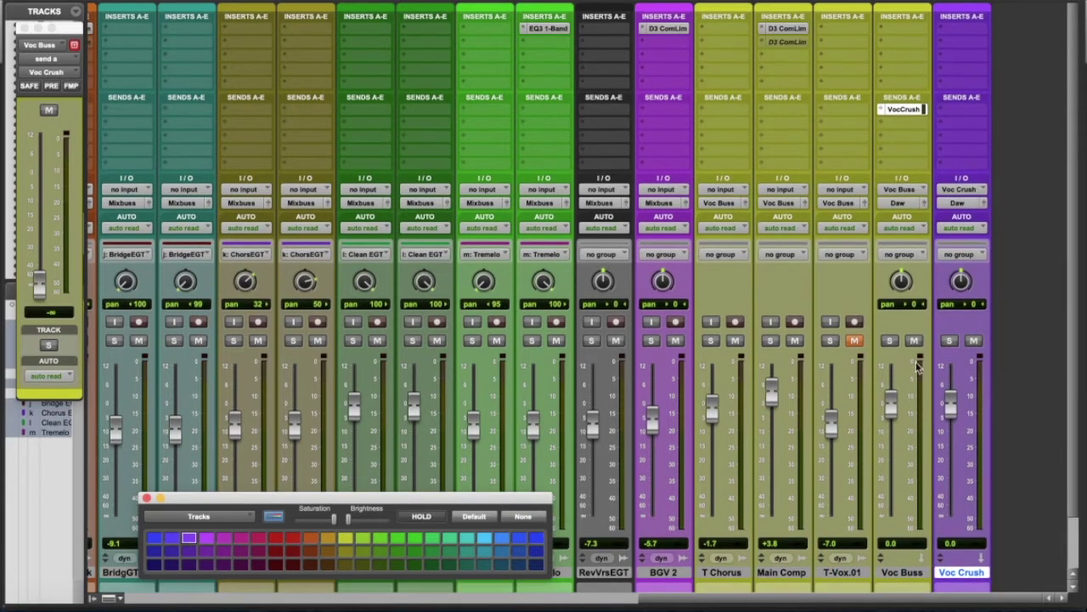
{"action": "left_click", "coordinate": [903, 209]}
{"action": "left_click", "coordinate": [913, 255]}
{"action": "type", "text": "Voc Fader"}
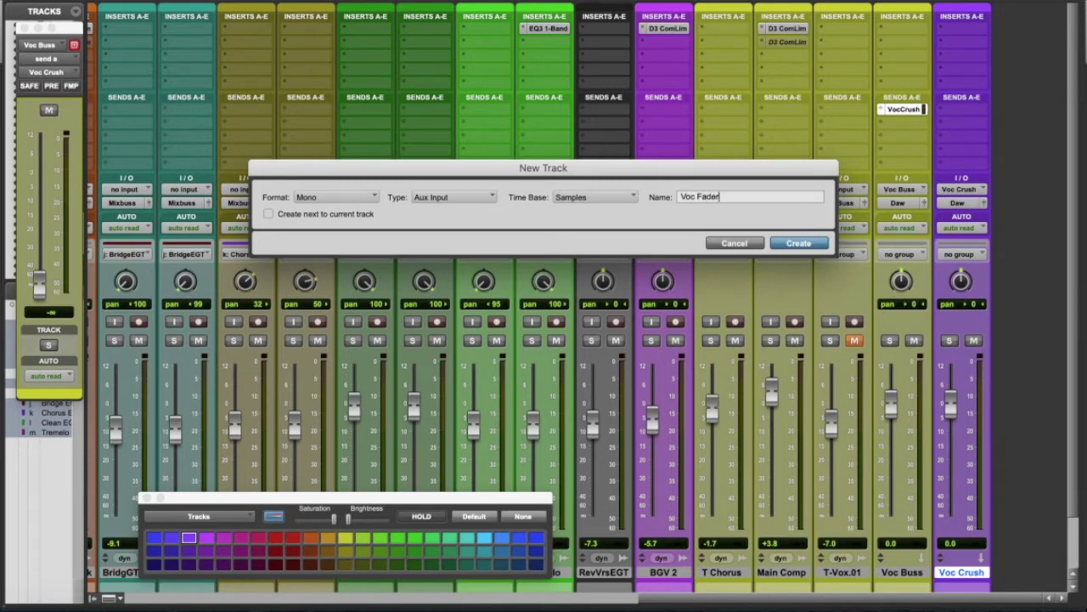
{"action": "key", "text": "Return"}
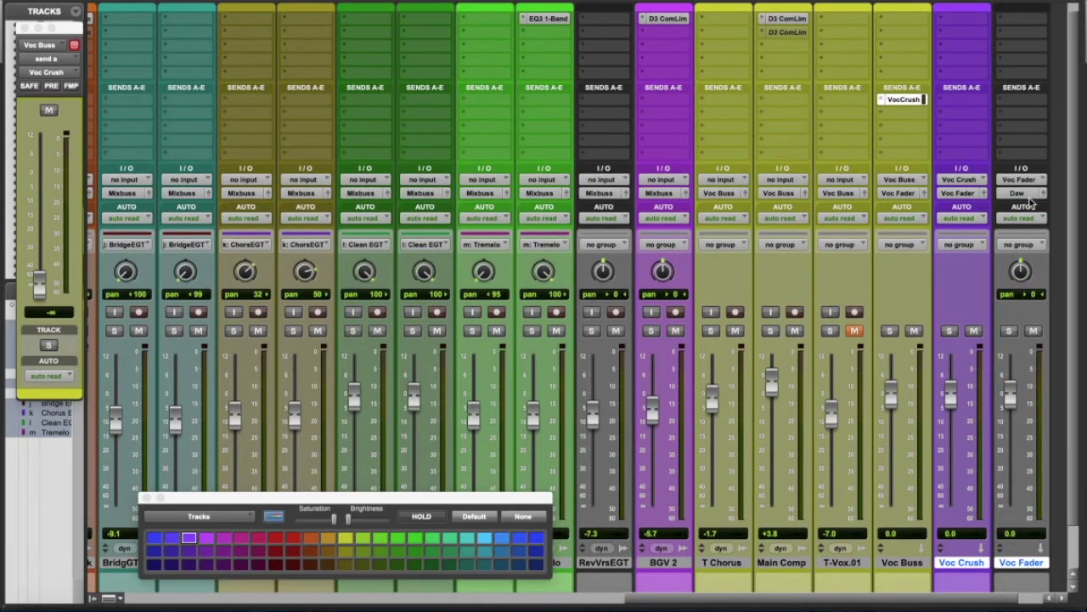
{"action": "left_click", "coordinate": [1019, 193]}
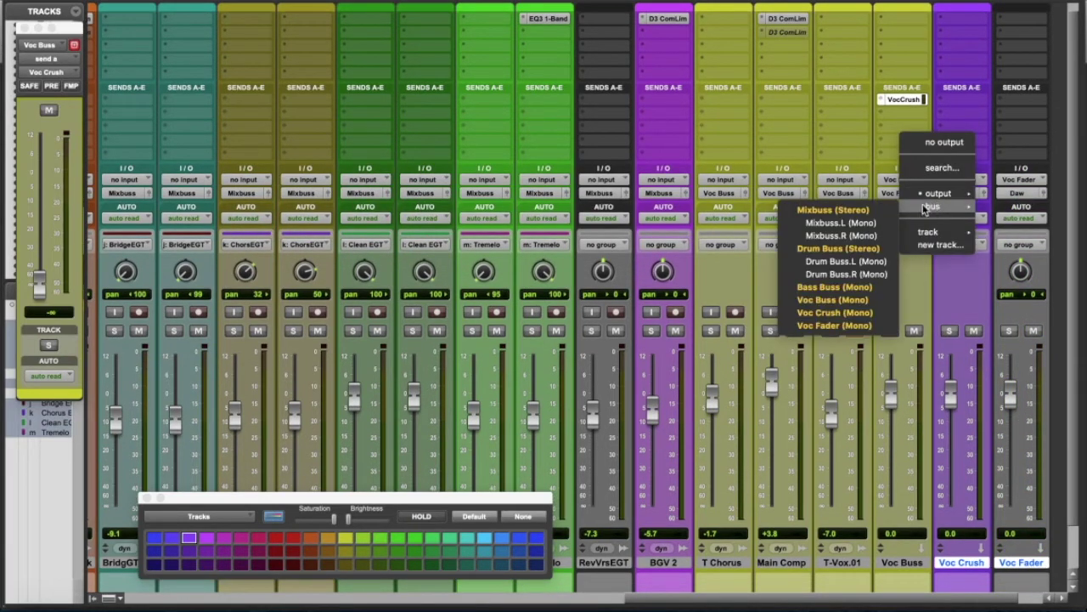
{"action": "left_click", "coordinate": [728, 189]}
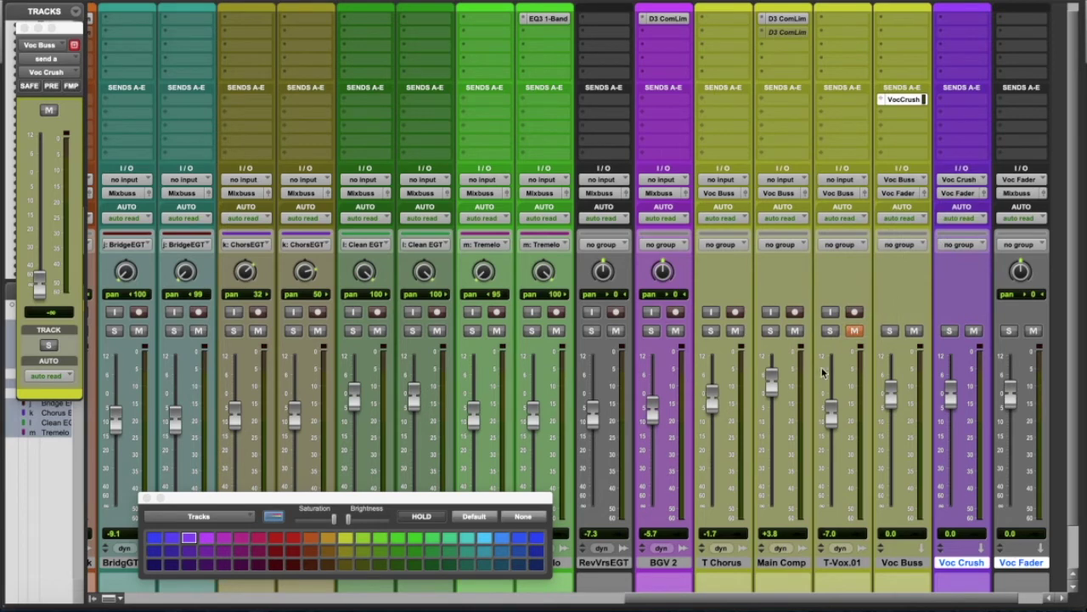
Step: Color the Voc Fader track orange and close the color palette
{"action": "left_click_drag", "start_coordinate": [942, 599], "coordinate": [1029, 595]}
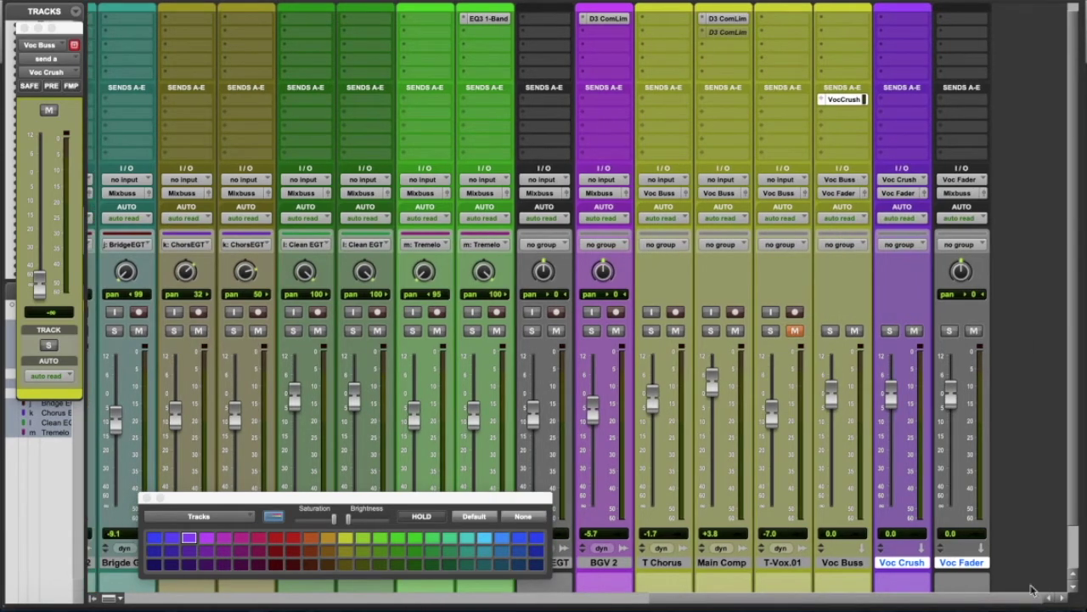
{"action": "scroll", "coordinate": [977, 584], "scroll_direction": "down", "scroll_amount": 1}
{"action": "left_click", "coordinate": [977, 515]}
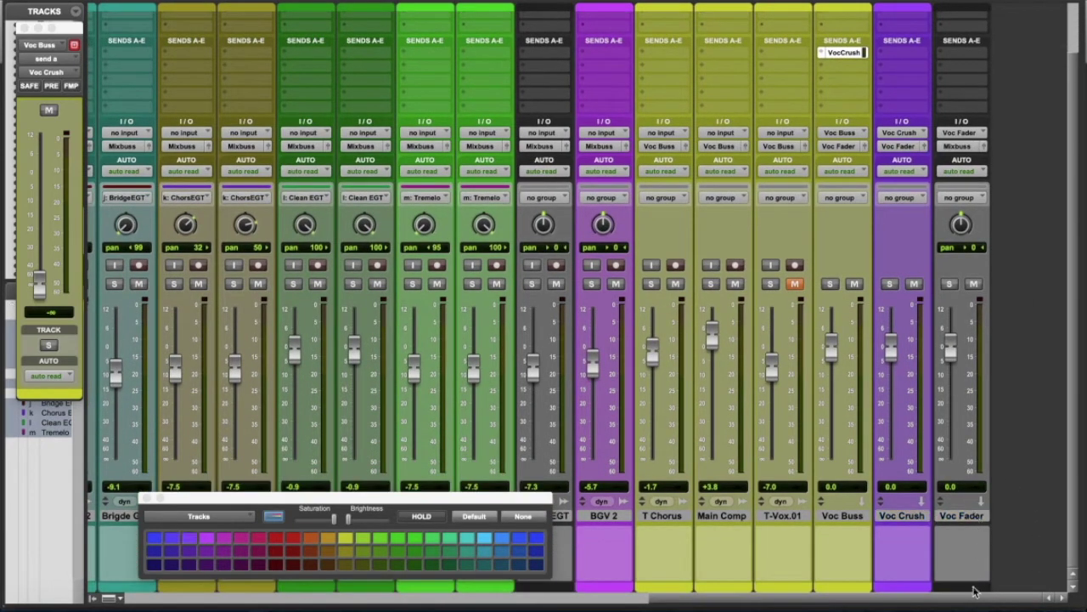
{"action": "left_click", "coordinate": [311, 540]}
{"action": "left_click", "coordinate": [146, 499]}
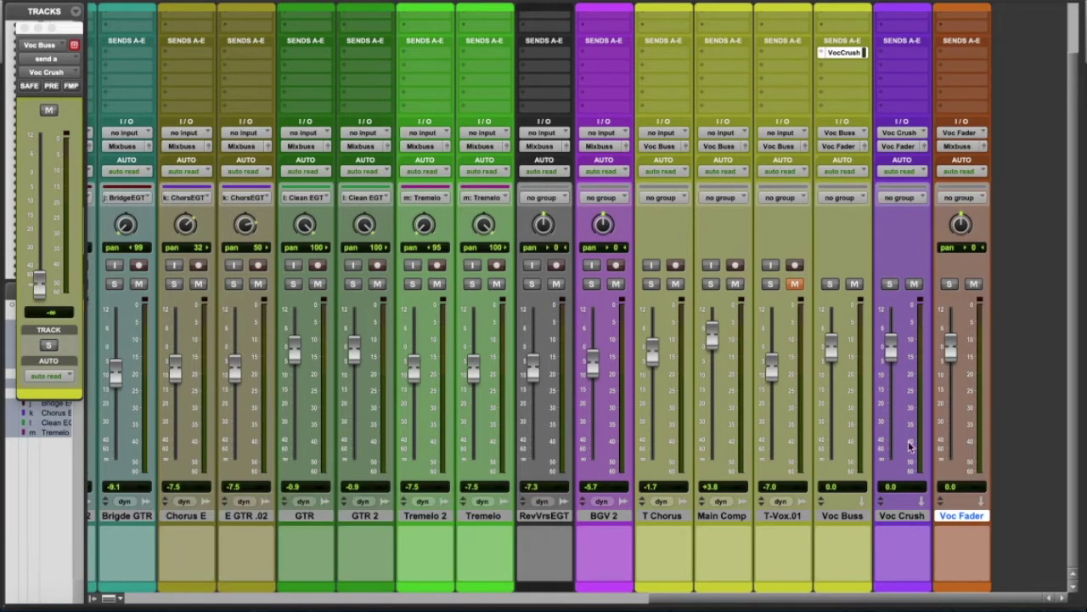
Step: Set the Voc Crush send on Voc Buss to pre-fader with its level at 0.0 dB
{"action": "scroll", "coordinate": [968, 525], "scroll_direction": "up", "scroll_amount": 1}
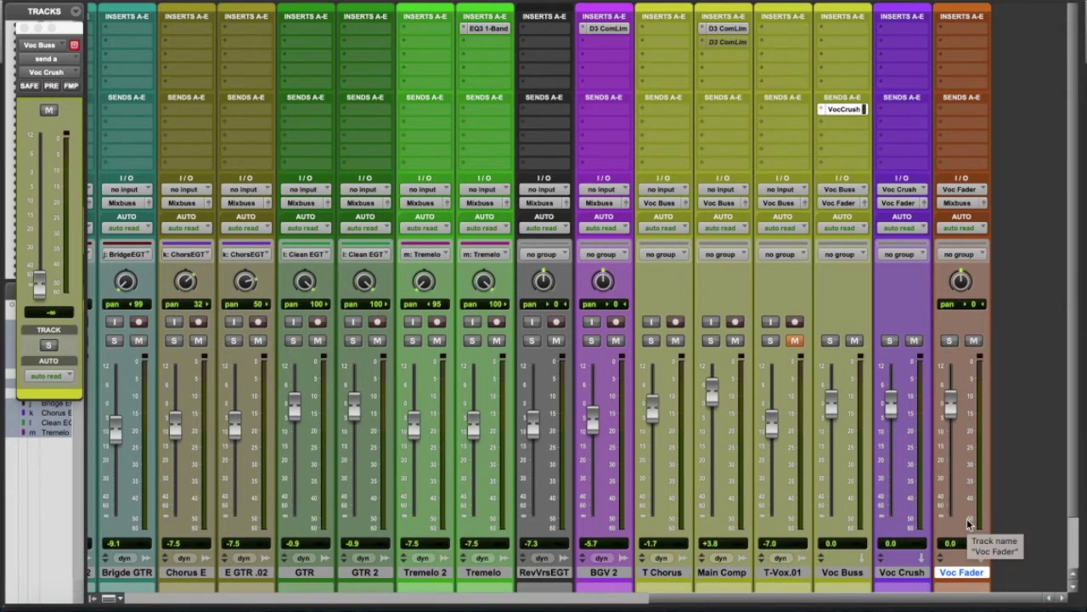
{"action": "left_click", "coordinate": [852, 114]}
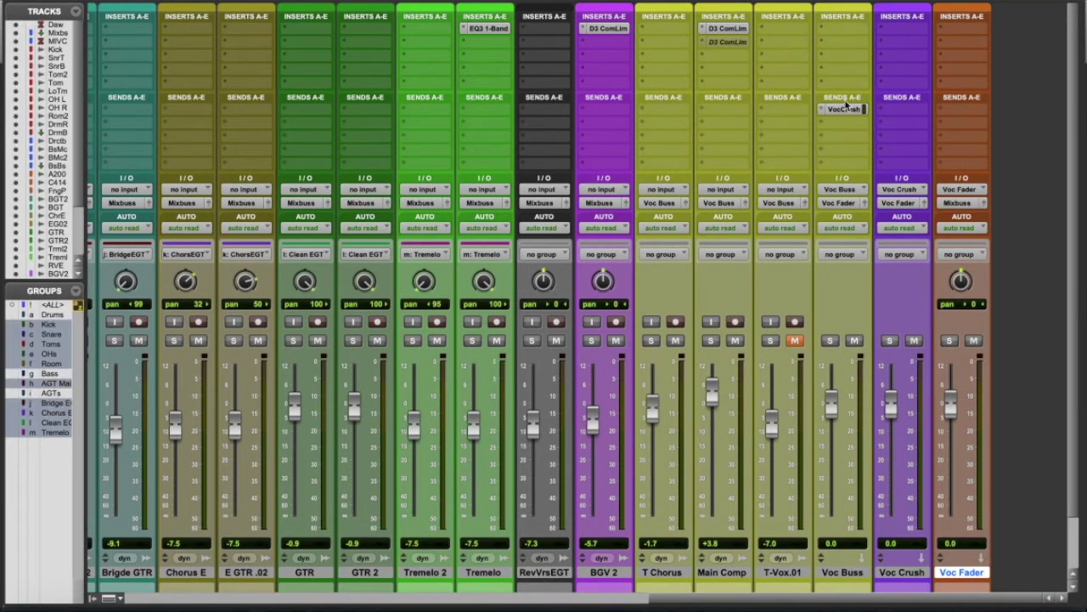
{"action": "left_click", "coordinate": [853, 111]}
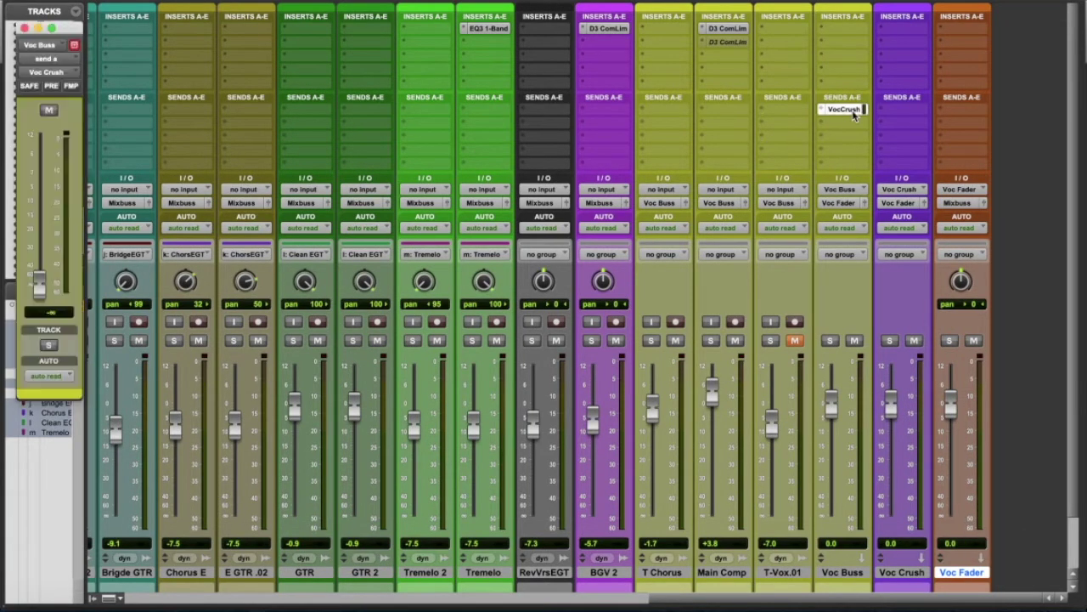
{"action": "left_click", "coordinate": [51, 87]}
{"action": "left_click", "coordinate": [40, 287], "text": "alt"}
Step: Try lower levels on the Voc Crush send and the Voc Buss fader, resetting both to 0.0 dB
{"action": "left_click_drag", "start_coordinate": [43, 180], "coordinate": [48, 220]}
{"action": "left_click_drag", "start_coordinate": [42, 182], "coordinate": [42, 185]}
{"action": "left_click_drag", "start_coordinate": [831, 407], "coordinate": [832, 454]}
{"action": "left_click", "coordinate": [832, 449], "text": "alt"}
{"action": "left_click_drag", "start_coordinate": [44, 178], "coordinate": [43, 213]}
{"action": "left_click", "coordinate": [41, 207], "text": "alt"}
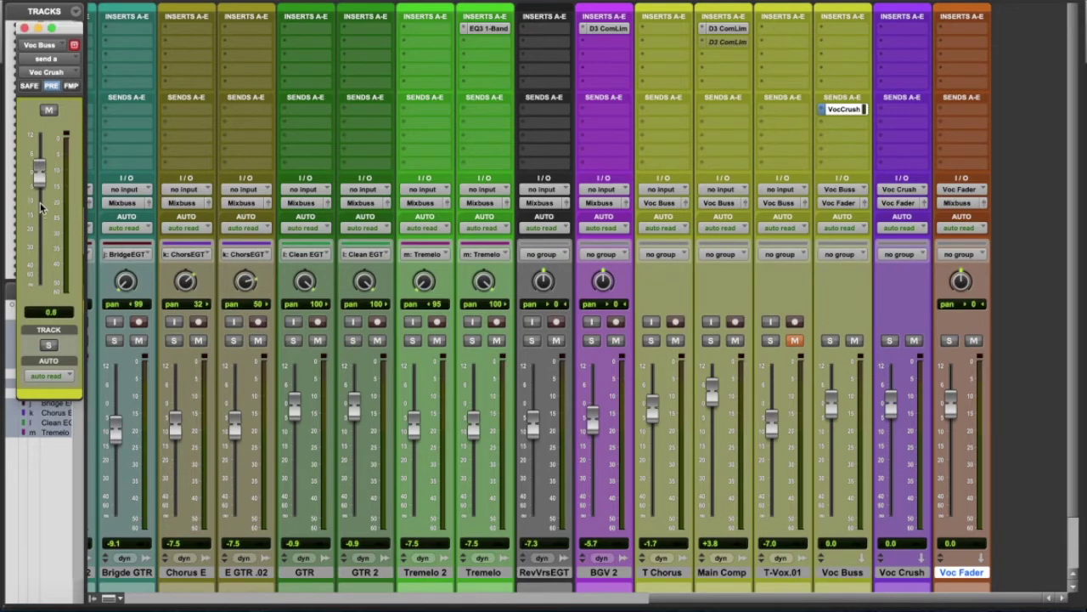
Step: Insert the mono CLA-76 compressor on Voc Crush and use its Bluey revision
{"action": "left_click", "coordinate": [888, 32]}
{"action": "mouse_move", "coordinate": [947, 31]}
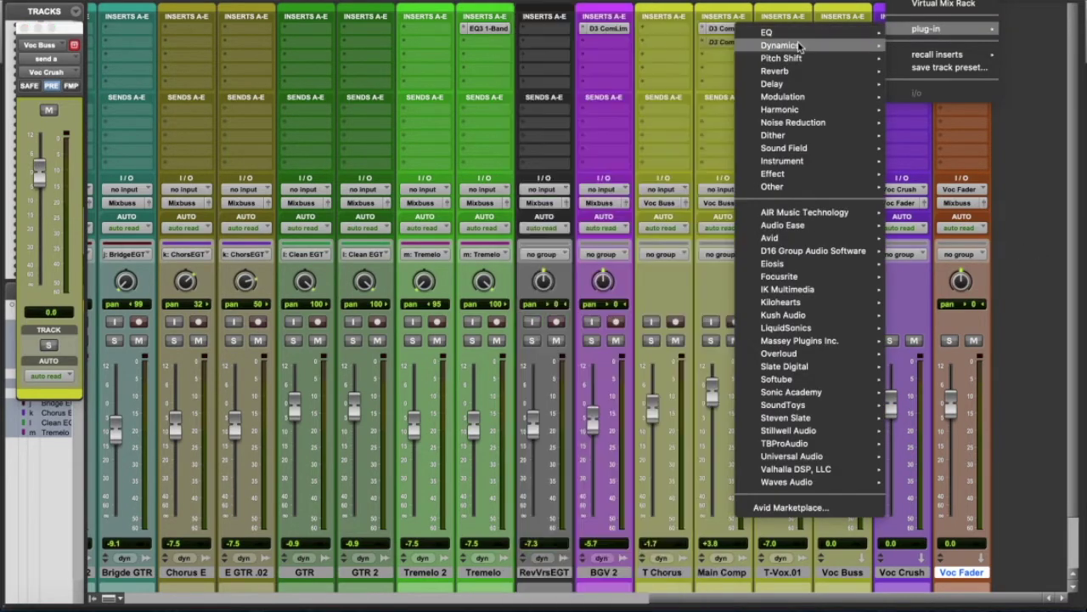
{"action": "mouse_move", "coordinate": [799, 47]}
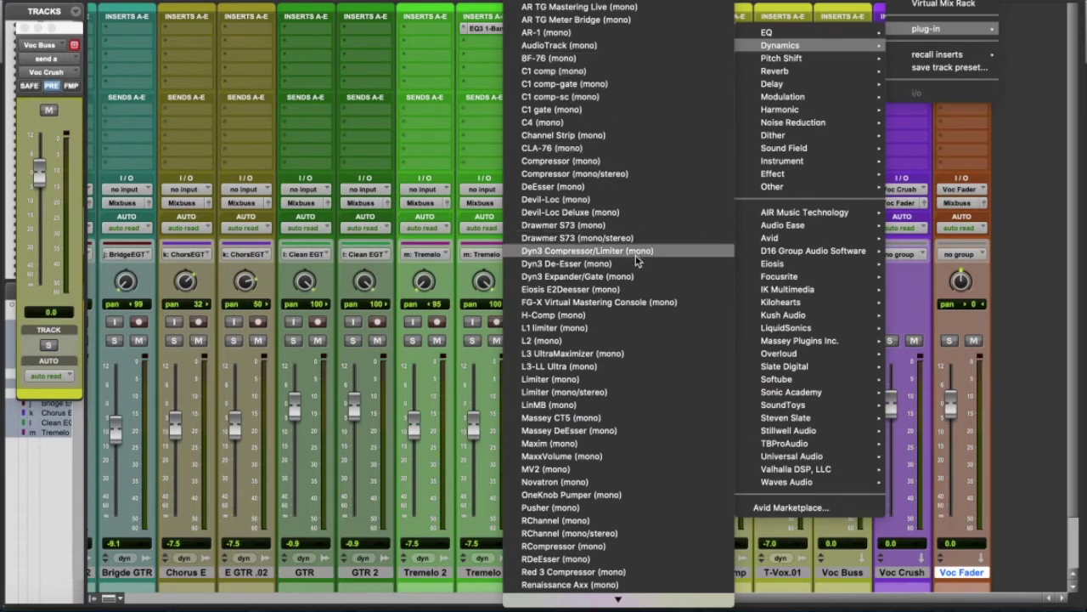
{"action": "left_click", "coordinate": [649, 149]}
{"action": "left_click", "coordinate": [705, 258]}
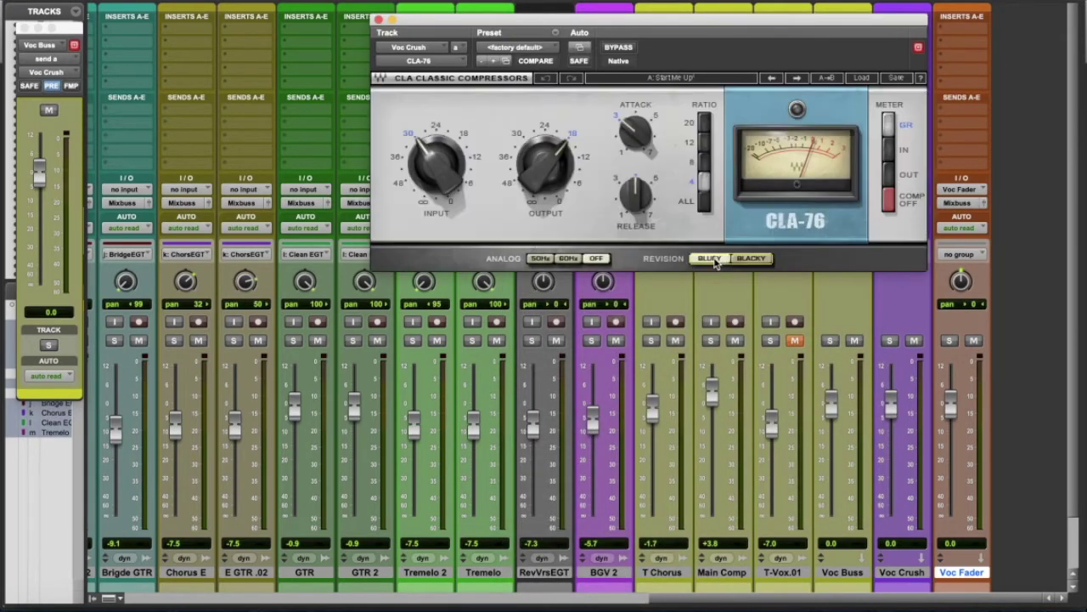
Step: Raise the CLA-76's release, lower its output slightly and set the ratio to ALL
{"action": "left_click_drag", "start_coordinate": [628, 204], "coordinate": [629, 173]}
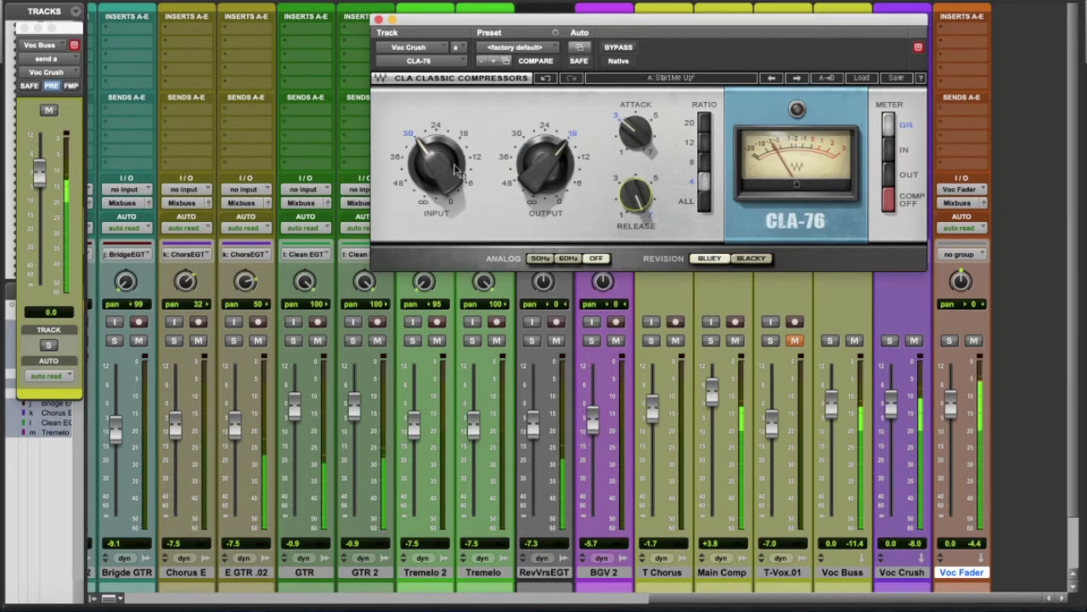
{"action": "left_click", "coordinate": [548, 164]}
{"action": "left_click_drag", "start_coordinate": [542, 161], "coordinate": [543, 169]}
{"action": "left_click", "coordinate": [705, 203]}
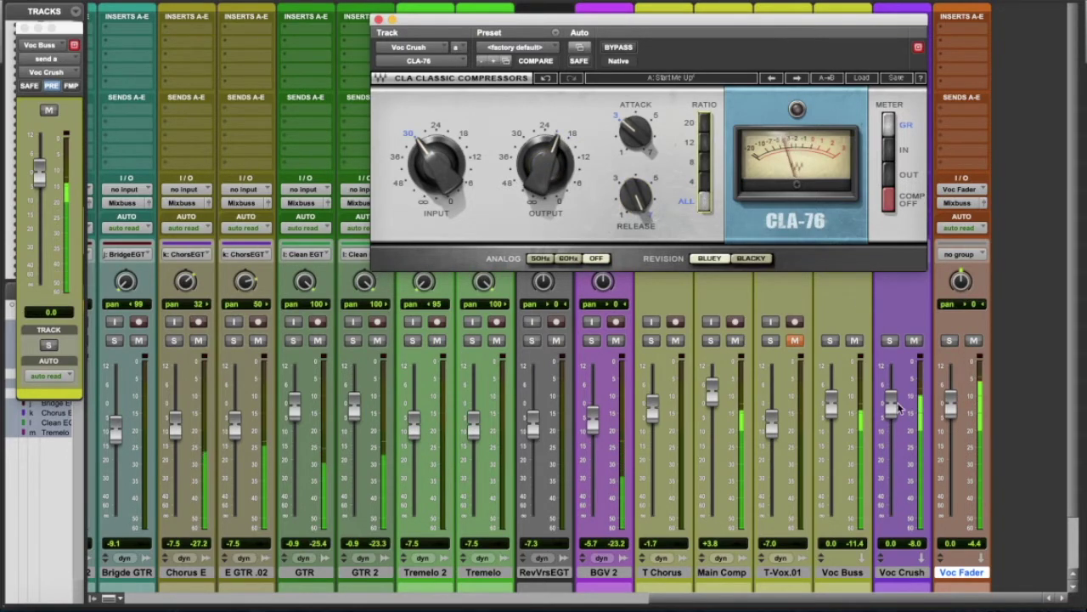
Step: Balance the Voc Crush fader to -6.2 dB and the Voc Buss fader to -4.9 dB, and unmute T-Vox.01
{"action": "left_click_drag", "start_coordinate": [890, 408], "coordinate": [889, 438]}
{"action": "left_click", "coordinate": [915, 341]}
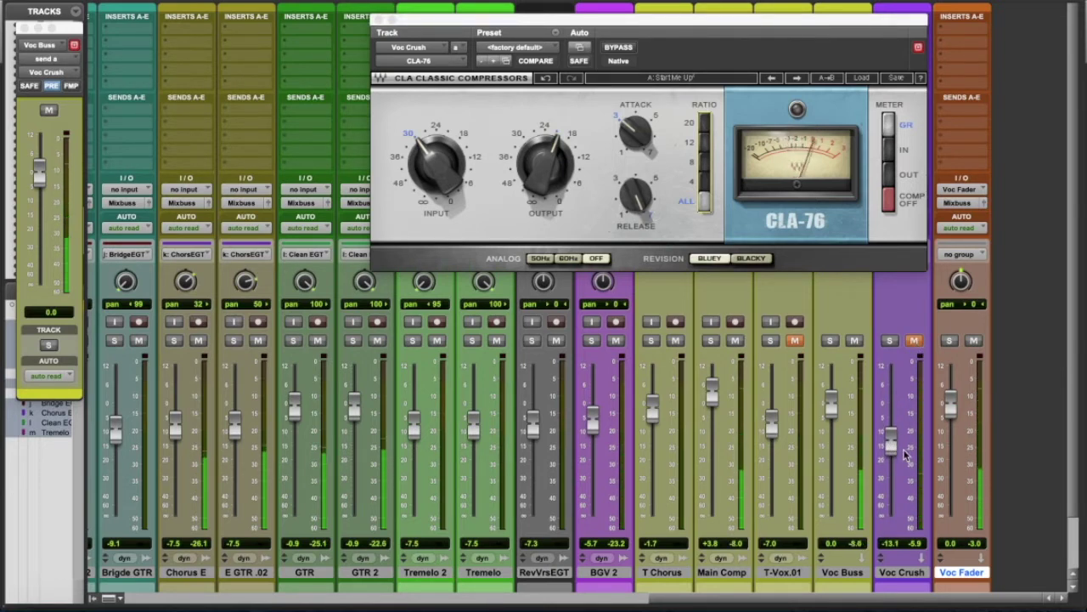
{"action": "left_click", "coordinate": [915, 341]}
{"action": "left_click_drag", "start_coordinate": [897, 449], "coordinate": [833, 425]}
{"action": "left_click", "coordinate": [794, 340]}
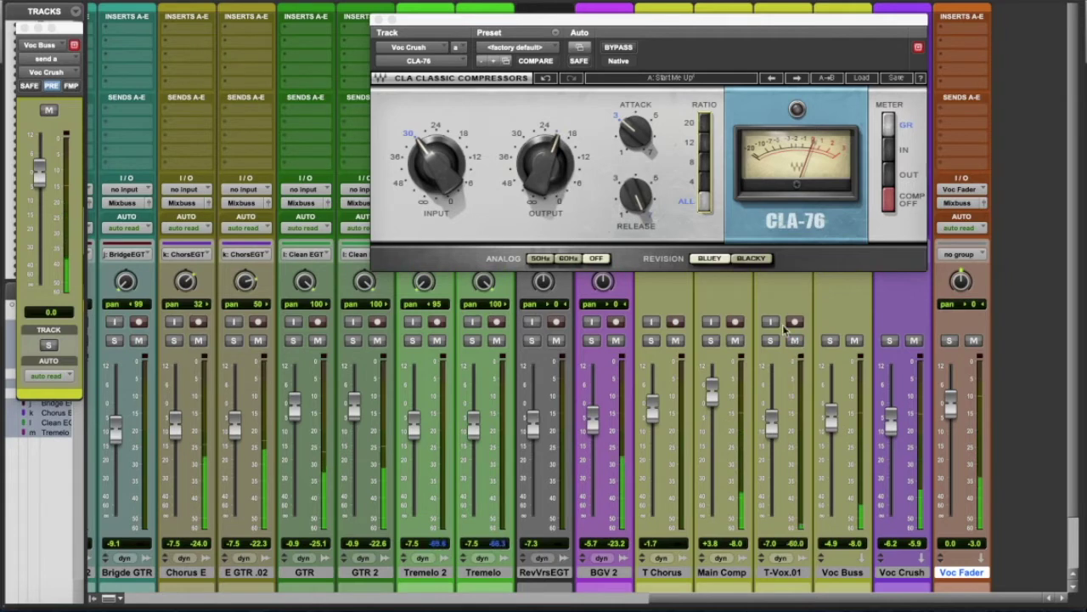
{"action": "left_click", "coordinate": [379, 19]}
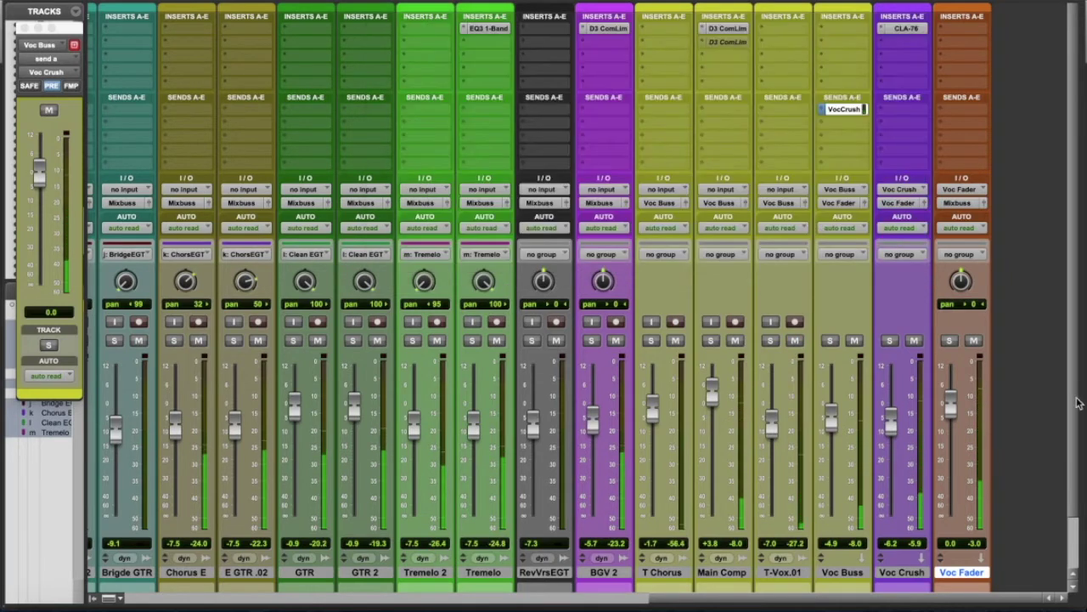
{"action": "left_click", "coordinate": [948, 113]}
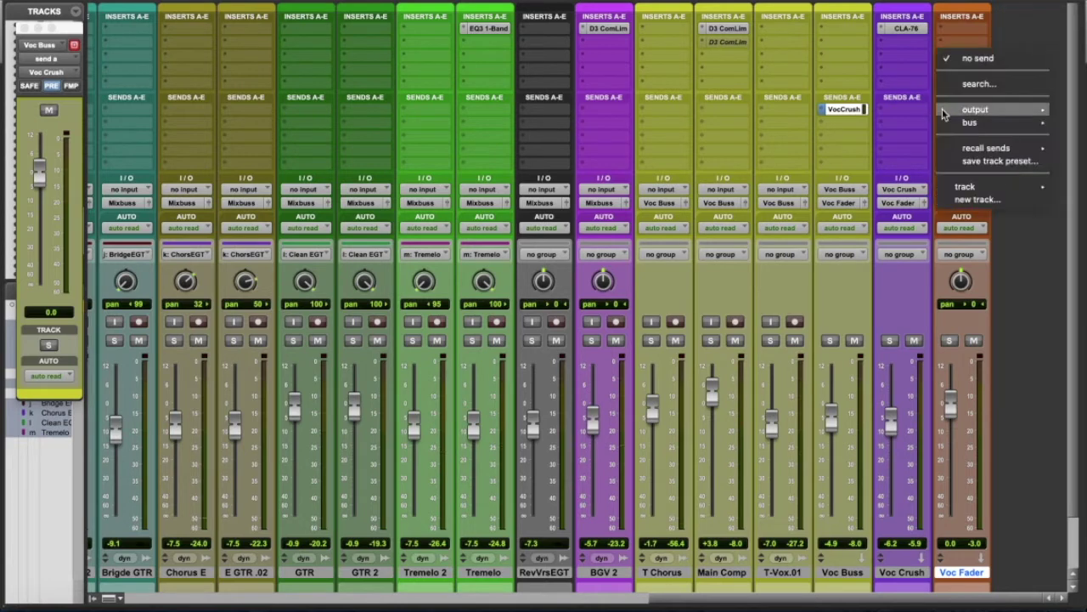
{"action": "left_click", "coordinate": [837, 83]}
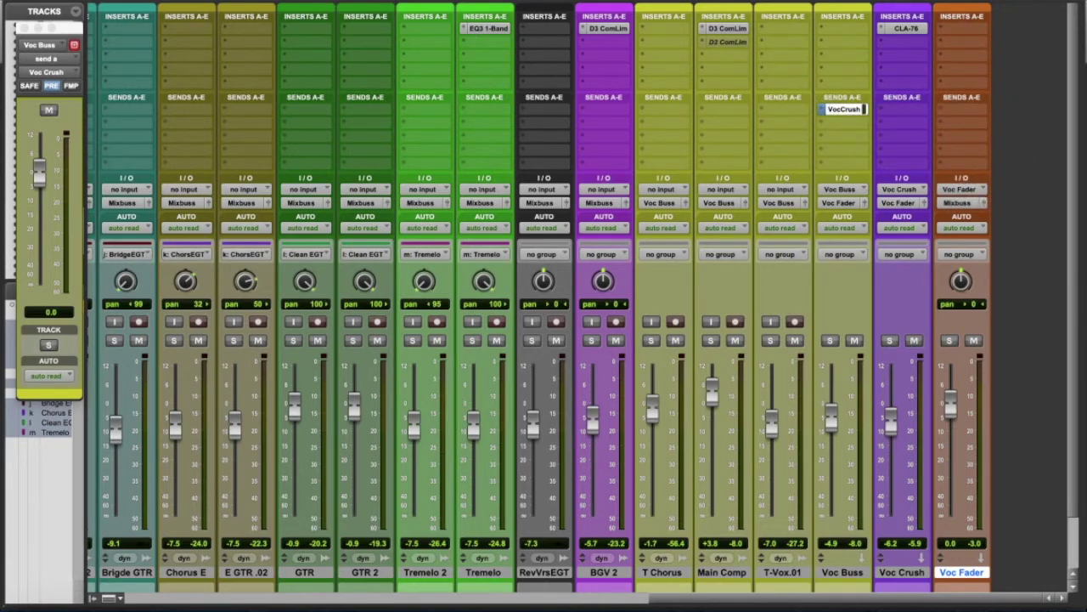
{"action": "left_click", "coordinate": [175, 0]}
{"action": "mouse_move", "coordinate": [203, 3]}
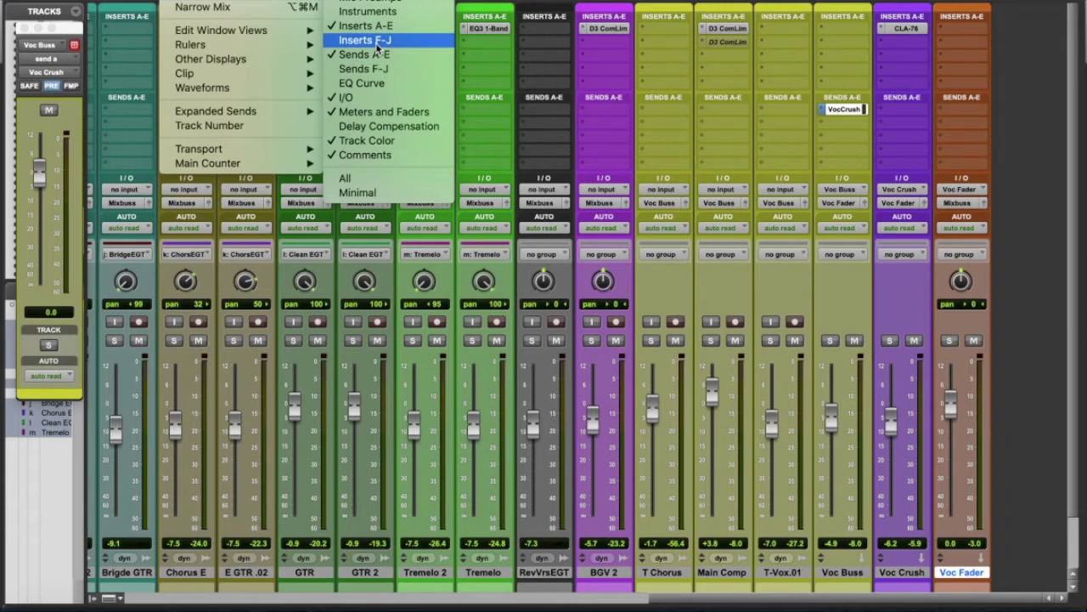
{"action": "left_click", "coordinate": [886, 110]}
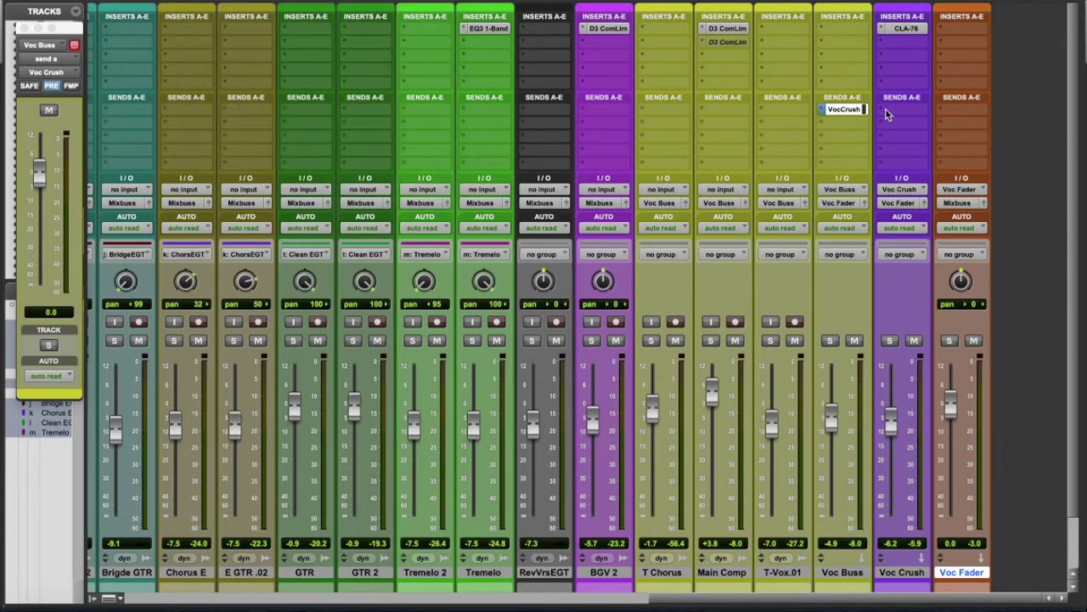
Step: Add a send on Voc Fader to a new stereo Aux Input named Verb
{"action": "left_click", "coordinate": [941, 109]}
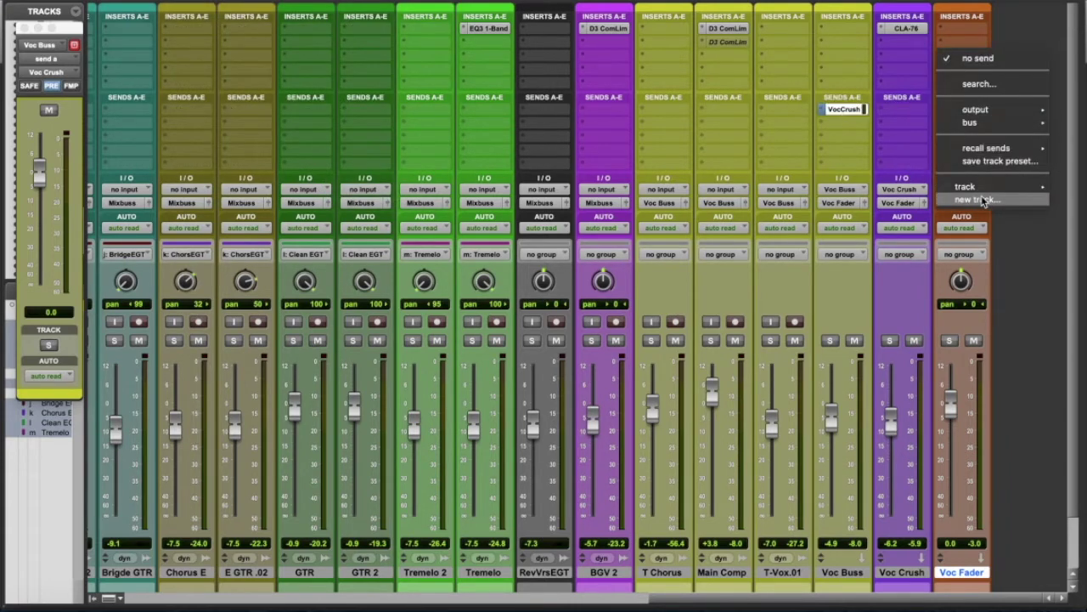
{"action": "left_click", "coordinate": [983, 201]}
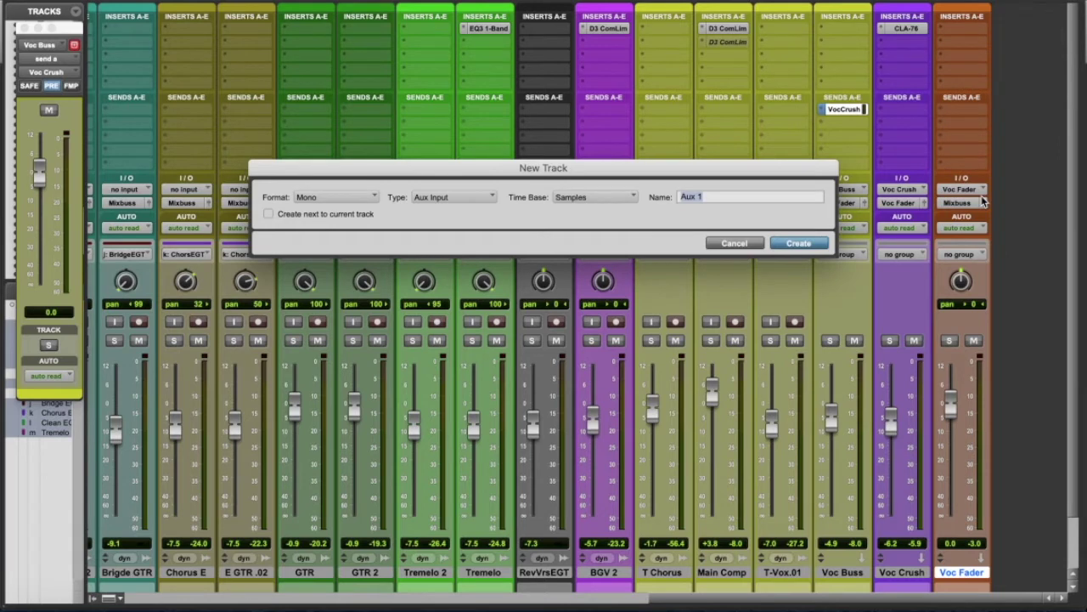
{"action": "type", "text": "Verb"}
{"action": "key", "text": "Return"}
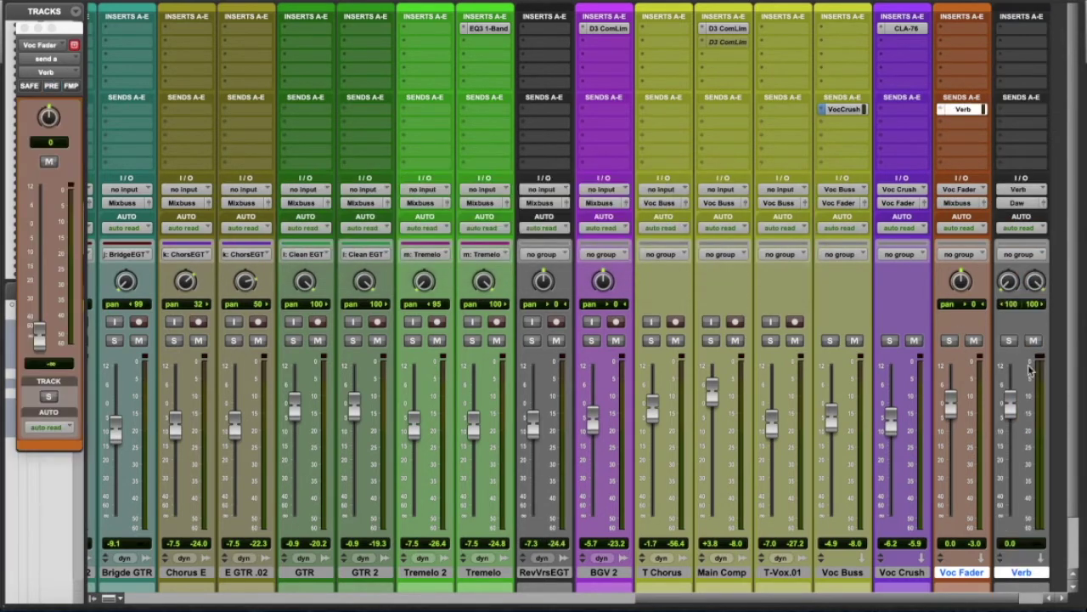
Step: Insert the stereo RVerb reverb on the Verb track and change its reverb type
{"action": "left_click", "coordinate": [1005, 30]}
{"action": "mouse_move", "coordinate": [934, 28]}
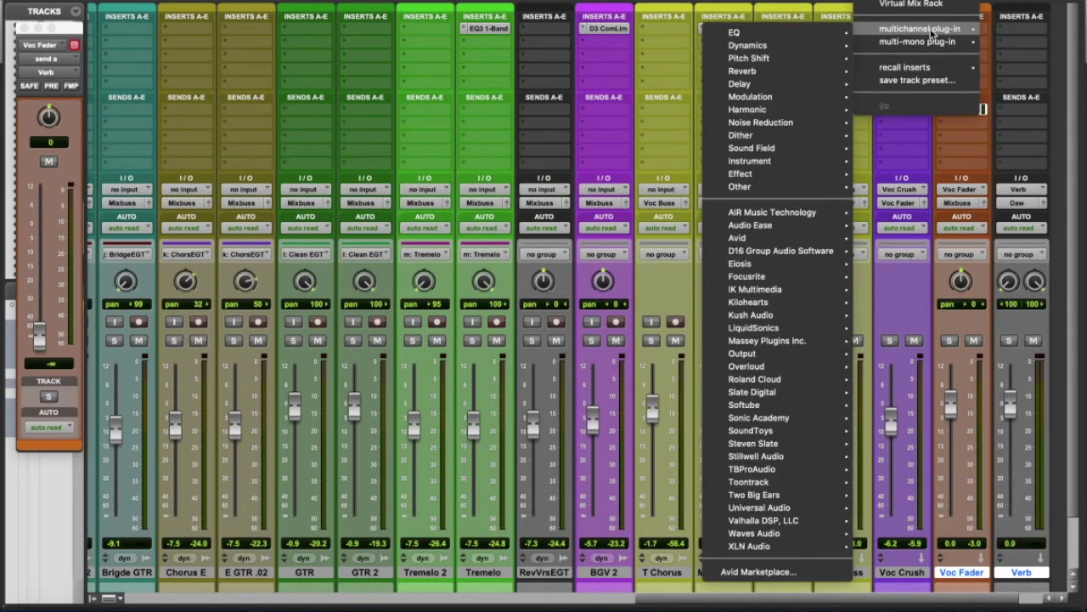
{"action": "mouse_move", "coordinate": [797, 71]}
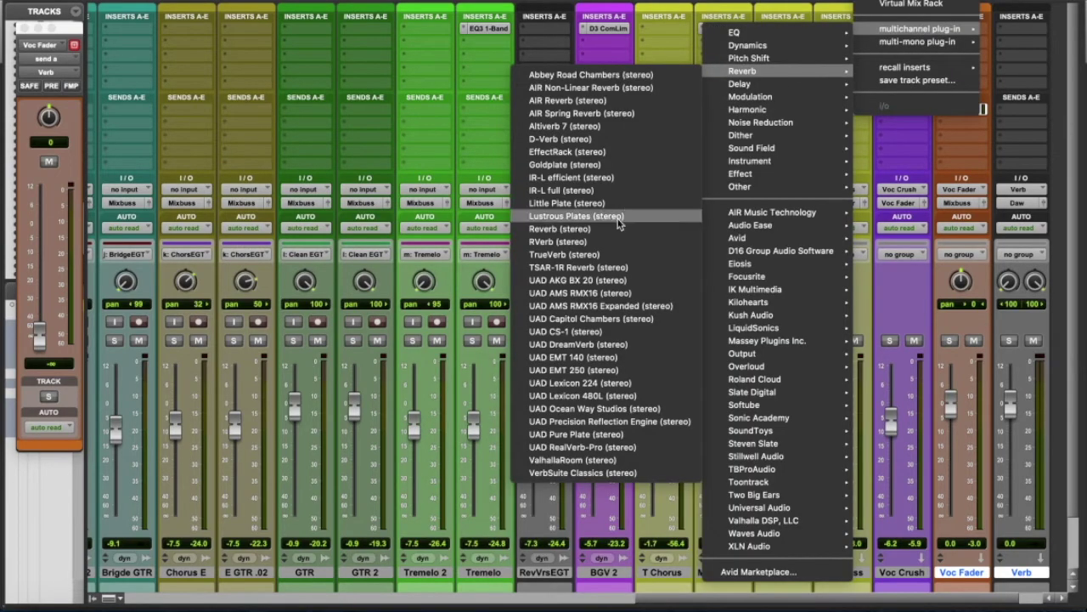
{"action": "left_click", "coordinate": [624, 245]}
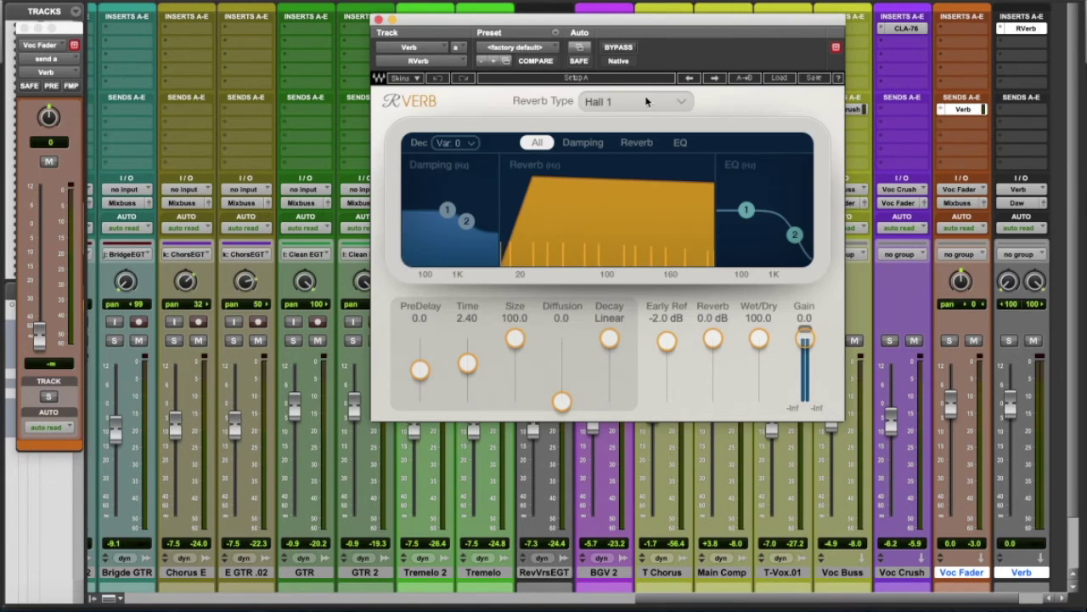
{"action": "left_click", "coordinate": [684, 107]}
{"action": "left_click", "coordinate": [620, 164]}
{"action": "left_click", "coordinate": [379, 19]}
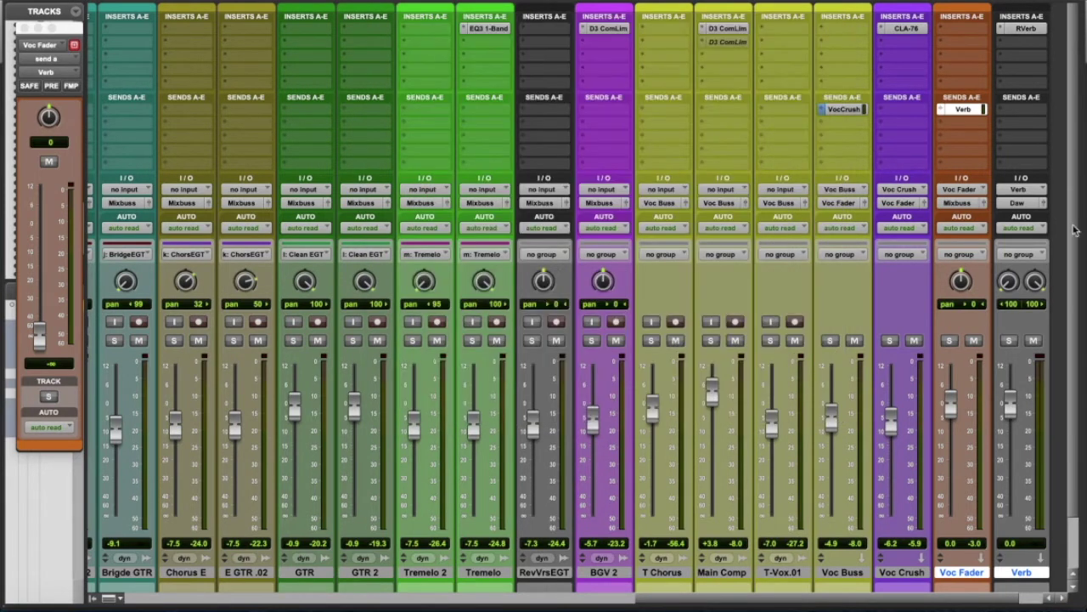
Step: Route the Verb track's output to Mixbuss and raise the Verb send on Voc Fader to -7.0 dB
{"action": "left_click", "coordinate": [963, 110]}
{"action": "left_click", "coordinate": [964, 109]}
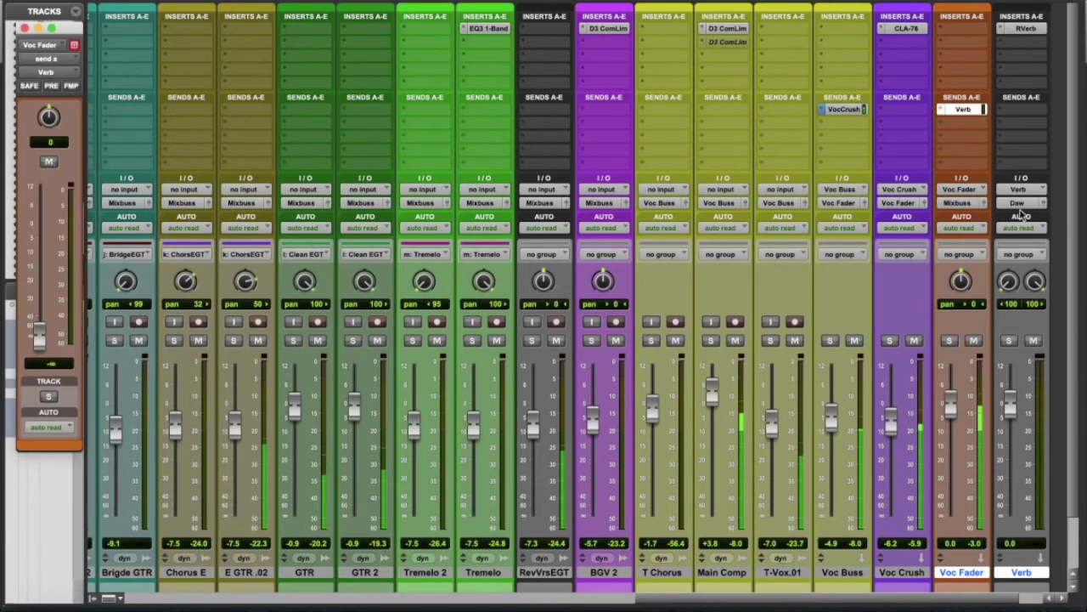
{"action": "left_click", "coordinate": [1019, 203]}
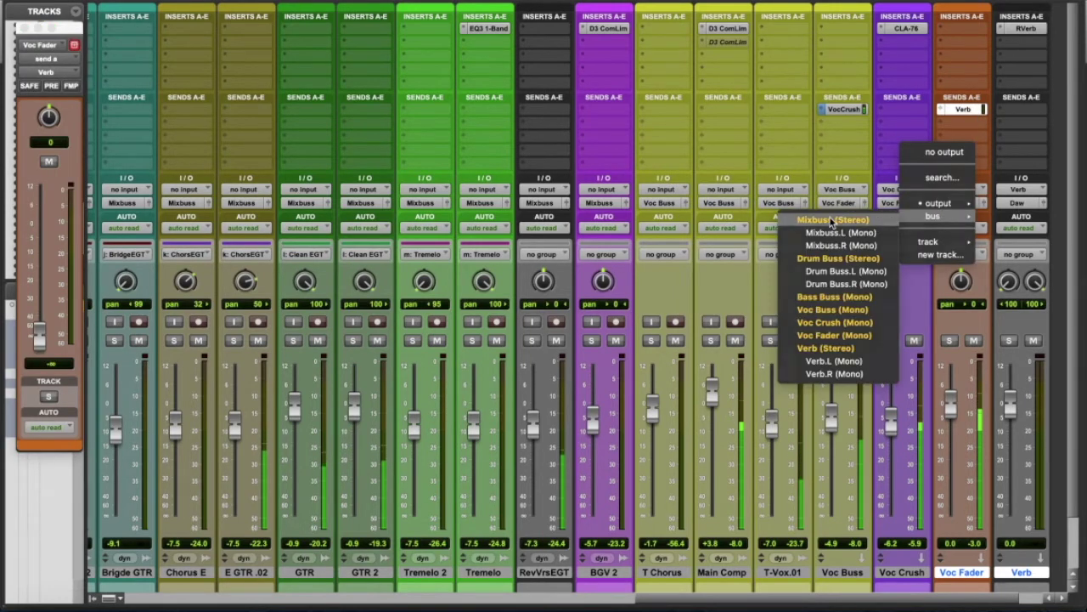
{"action": "left_click", "coordinate": [925, 183]}
{"action": "left_click_drag", "start_coordinate": [39, 336], "coordinate": [48, 251]}
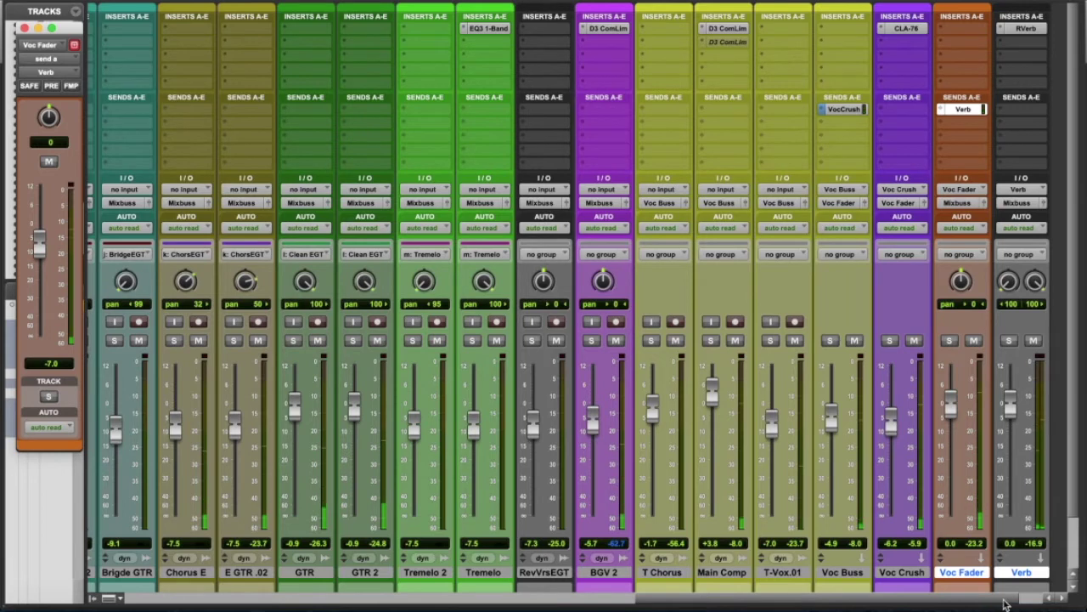
{"action": "scroll", "coordinate": [1000, 569], "scroll_direction": "down", "scroll_amount": 2}
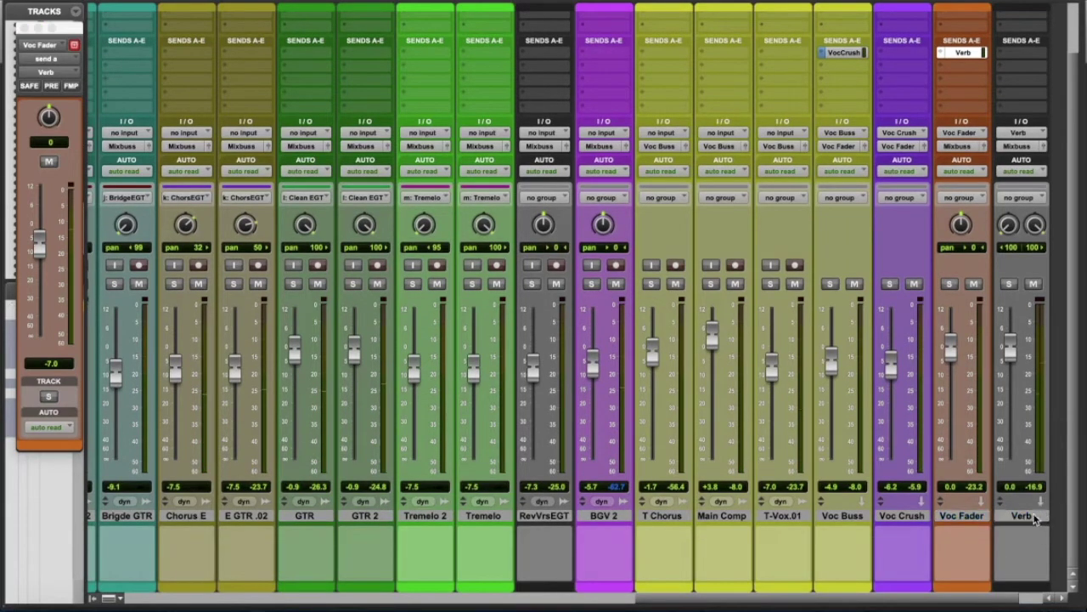
Step: Colour the Verb track green and close the colour palette
{"action": "double_click", "coordinate": [1027, 586]}
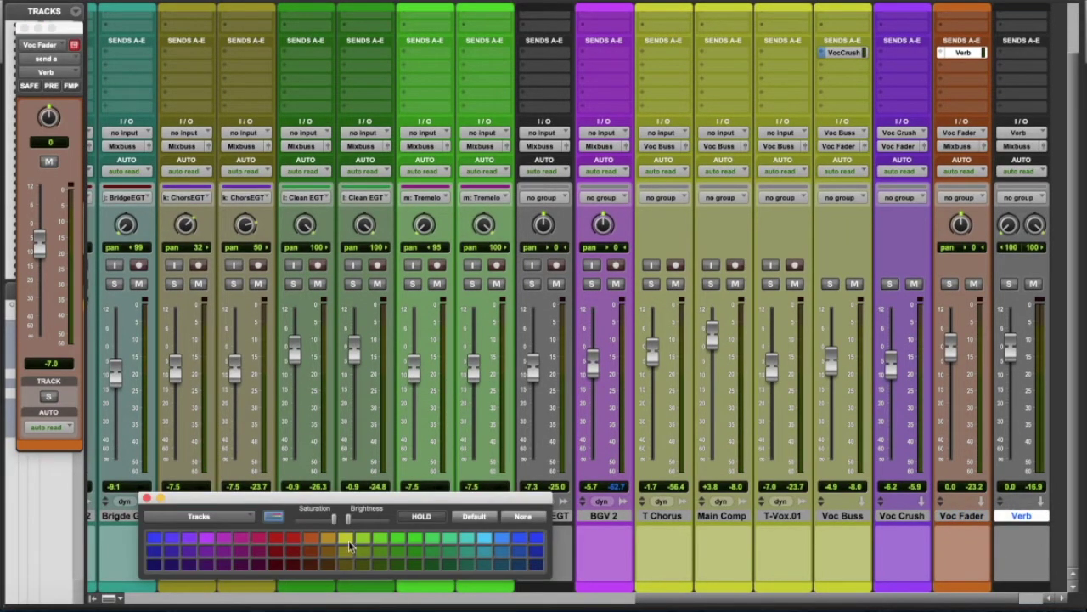
{"action": "left_click", "coordinate": [431, 539]}
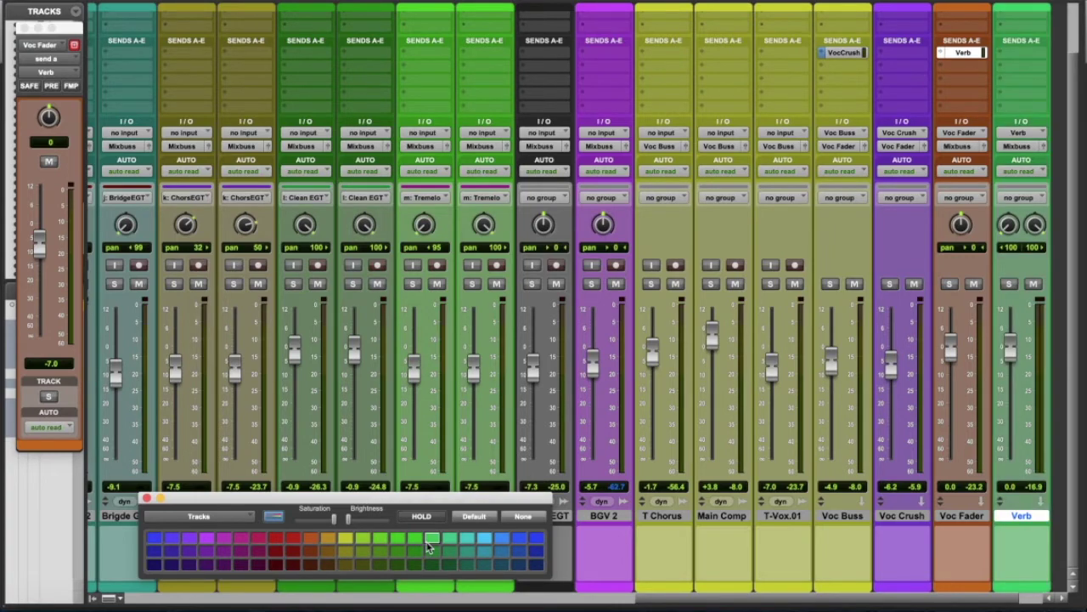
{"action": "left_click_drag", "start_coordinate": [777, 600], "coordinate": [207, 602]}
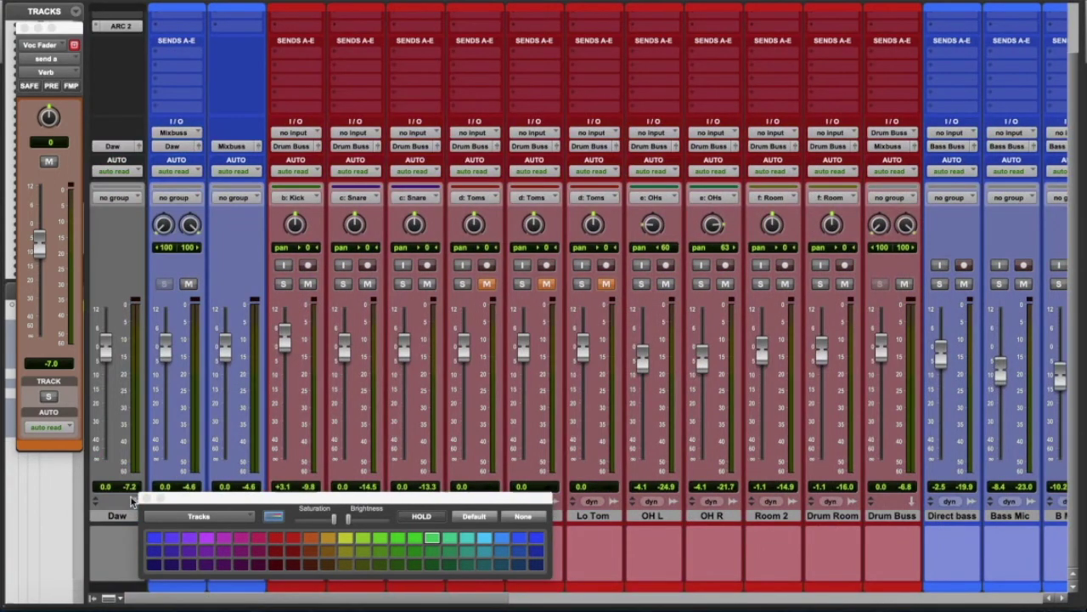
{"action": "left_click", "coordinate": [145, 497]}
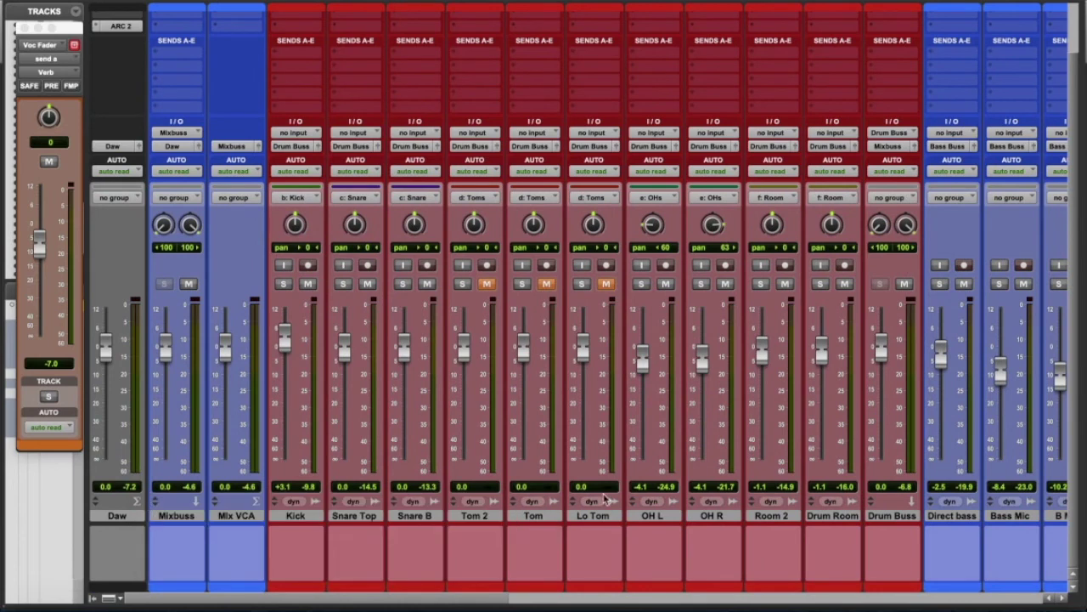
Step: Add a send on Kick, Snare B, OH L and OH R to a new stereo Aux Input named Drum Crush
{"action": "left_click", "coordinate": [901, 514]}
{"action": "left_click", "coordinate": [831, 518]}
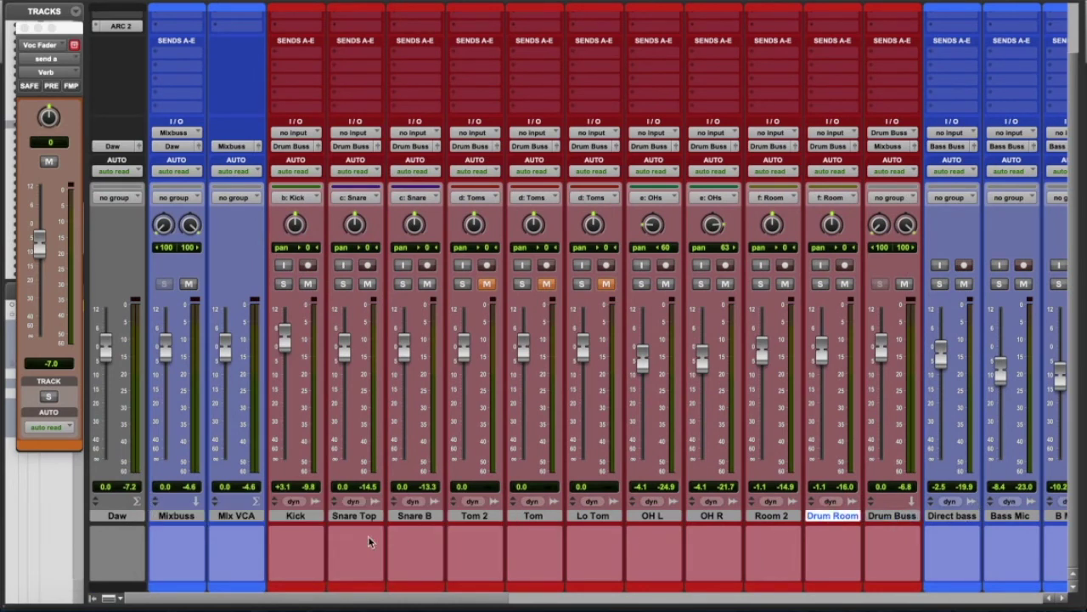
{"action": "left_click", "coordinate": [289, 516]}
{"action": "left_click", "coordinate": [410, 517], "text": "super"}
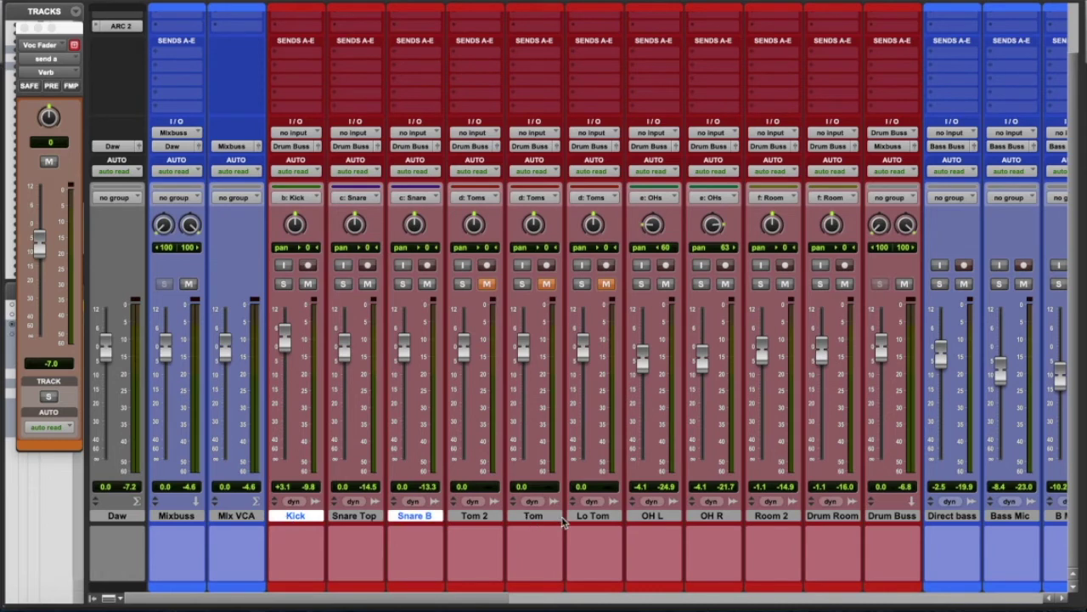
{"action": "left_click", "coordinate": [630, 518], "text": "super"}
{"action": "left_click", "coordinate": [709, 520], "text": "super"}
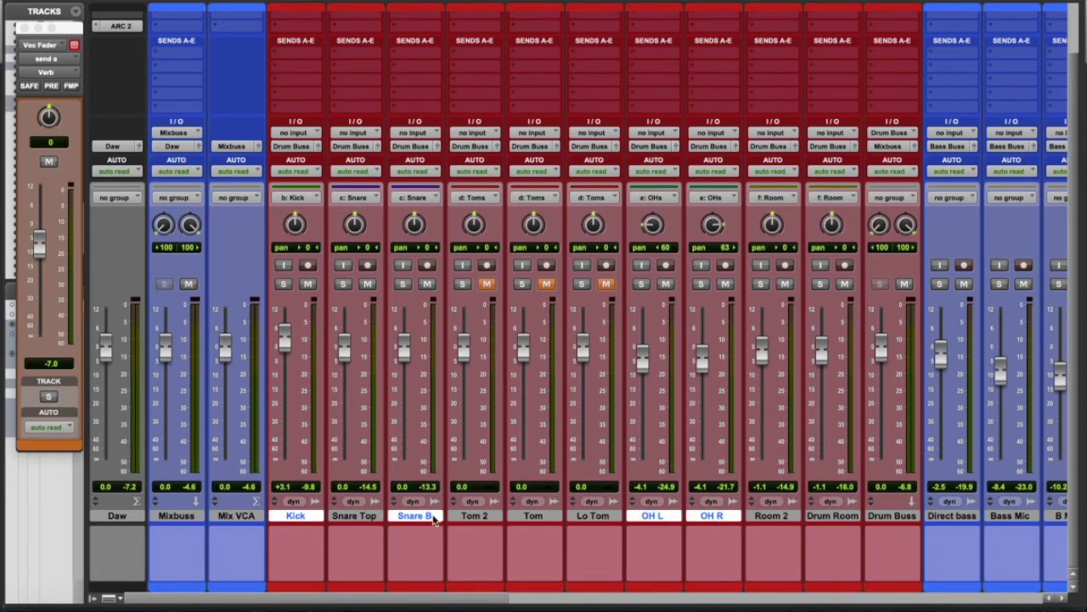
{"action": "left_click", "coordinate": [274, 53]}
{"action": "left_click", "coordinate": [444, 68]}
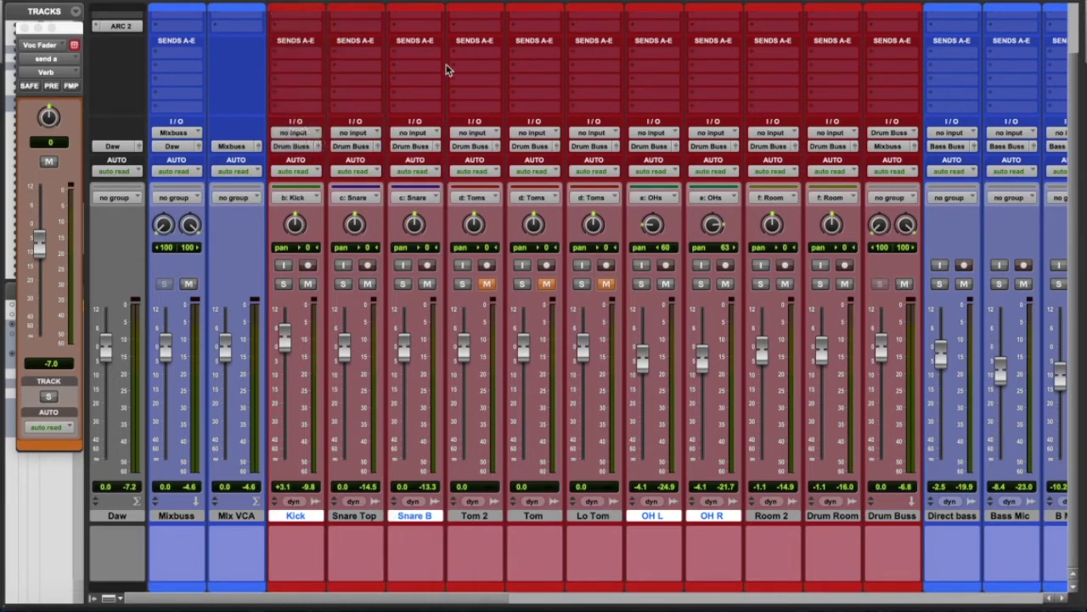
{"action": "left_click", "coordinate": [276, 56]}
{"action": "left_click", "coordinate": [330, 144]}
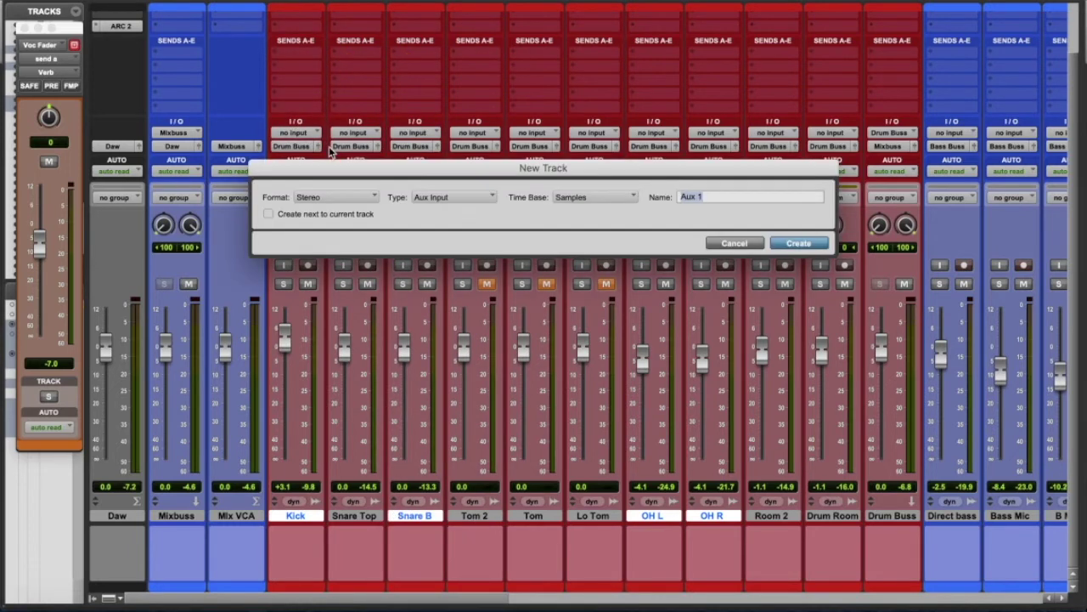
{"action": "type", "text": "Drum Crush"}
{"action": "key", "text": "Return"}
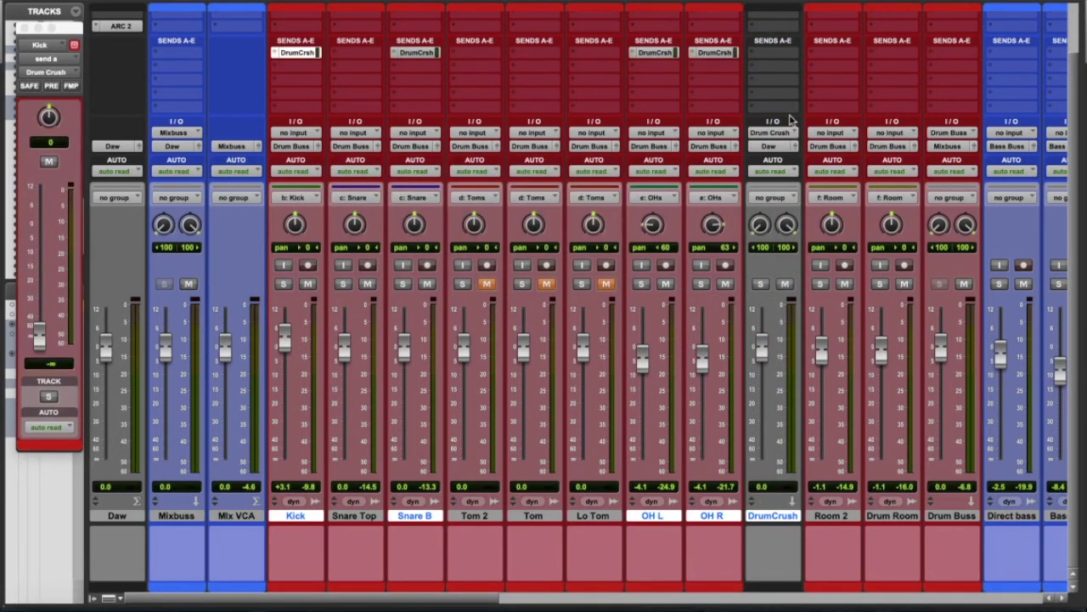
Step: Route the Drum Crush track's output to Mixbuss and move the track directly after Drum Buss
{"action": "left_click", "coordinate": [783, 149]}
{"action": "mouse_move", "coordinate": [807, 159]}
{"action": "left_click", "coordinate": [884, 164]}
{"action": "left_click_drag", "start_coordinate": [771, 515], "coordinate": [975, 586]}
Step: Colour the Drum Crush track purple
{"action": "double_click", "coordinate": [975, 586]}
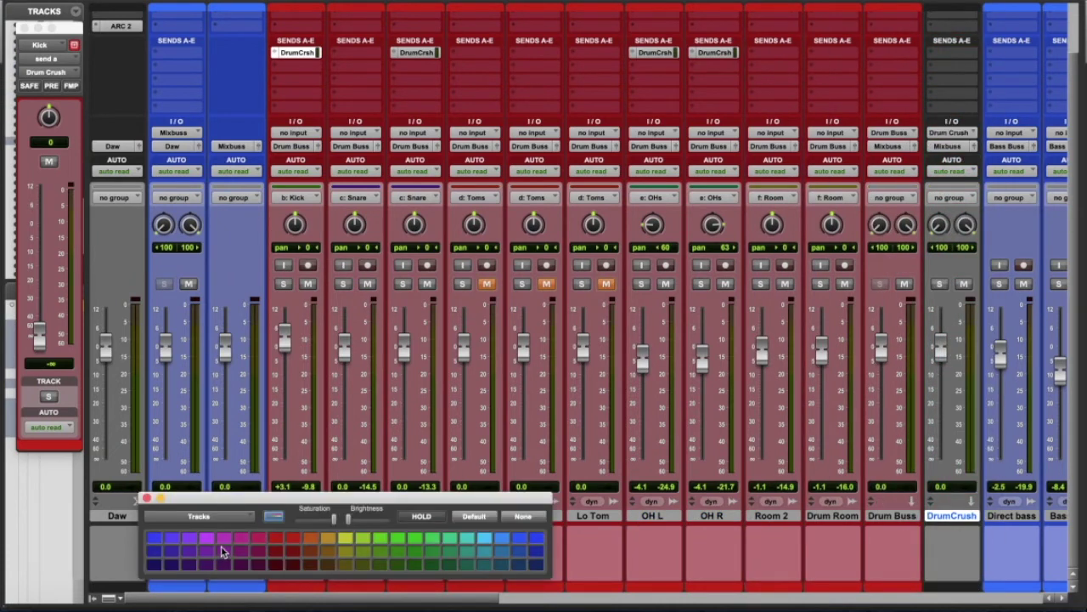
{"action": "left_click", "coordinate": [224, 538]}
{"action": "left_click", "coordinate": [189, 538]}
Step: Show the send A controls in the mixer strips and set Kick's Drum Crush send to pre-fader
{"action": "scroll", "coordinate": [742, 280], "scroll_direction": "up", "scroll_amount": 3}
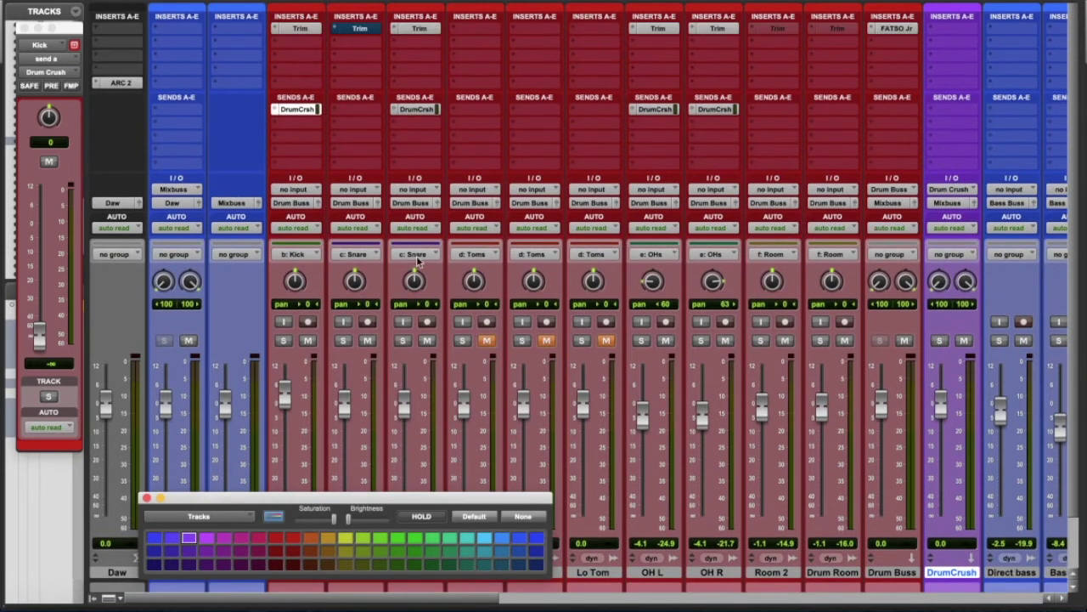
{"action": "left_click", "coordinate": [274, 113], "text": "super"}
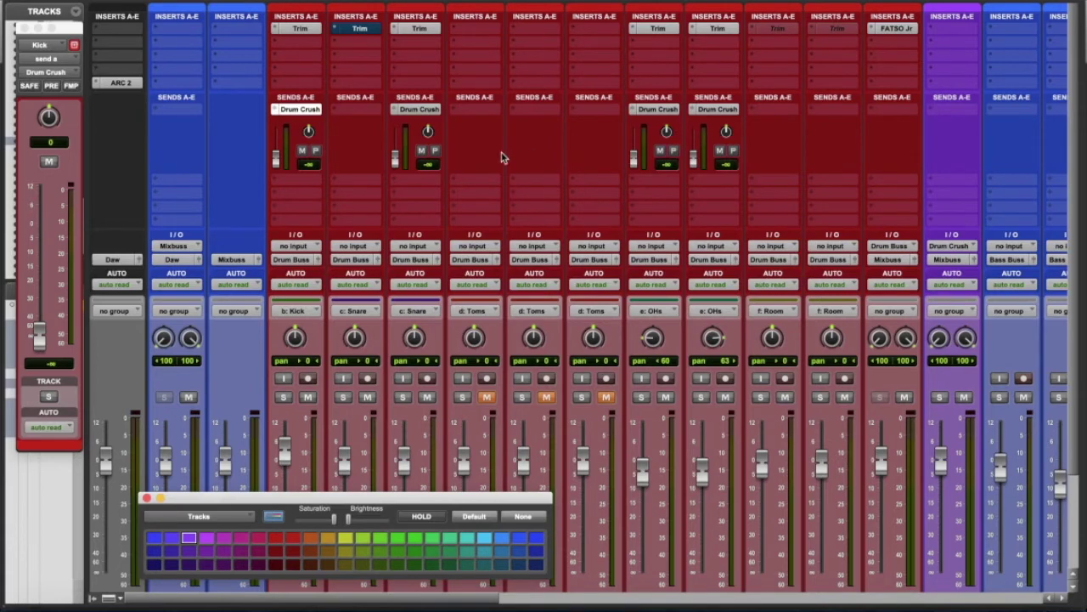
{"action": "left_click", "coordinate": [316, 152]}
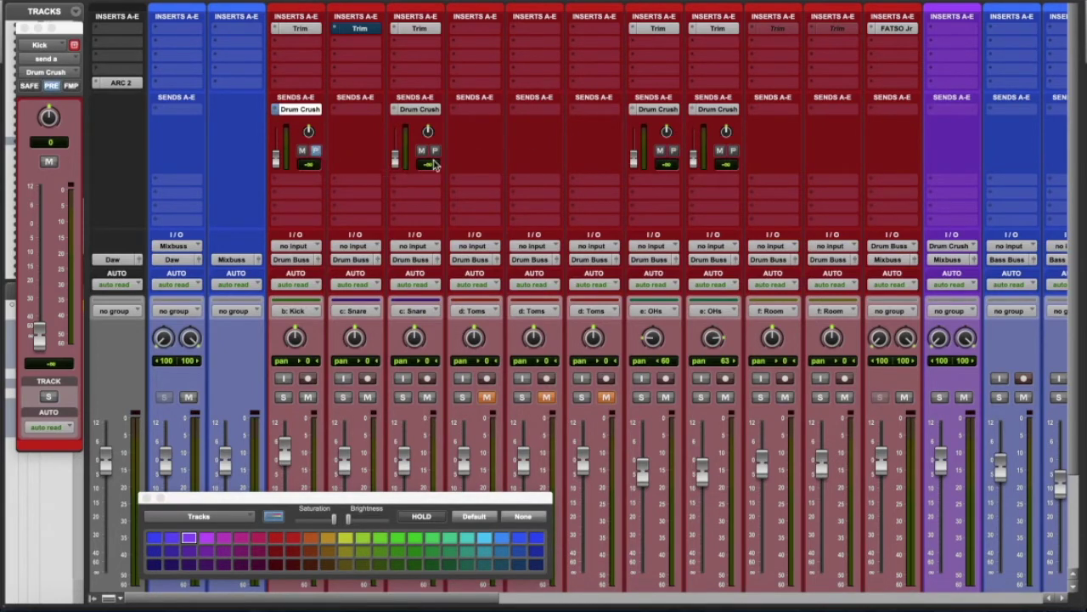
Step: Select the tracks from Kick to OH R and set all their Drum Crush sends to pre-fader together
{"action": "scroll", "coordinate": [481, 222], "scroll_direction": "down", "scroll_amount": 3}
{"action": "left_click", "coordinate": [718, 520]}
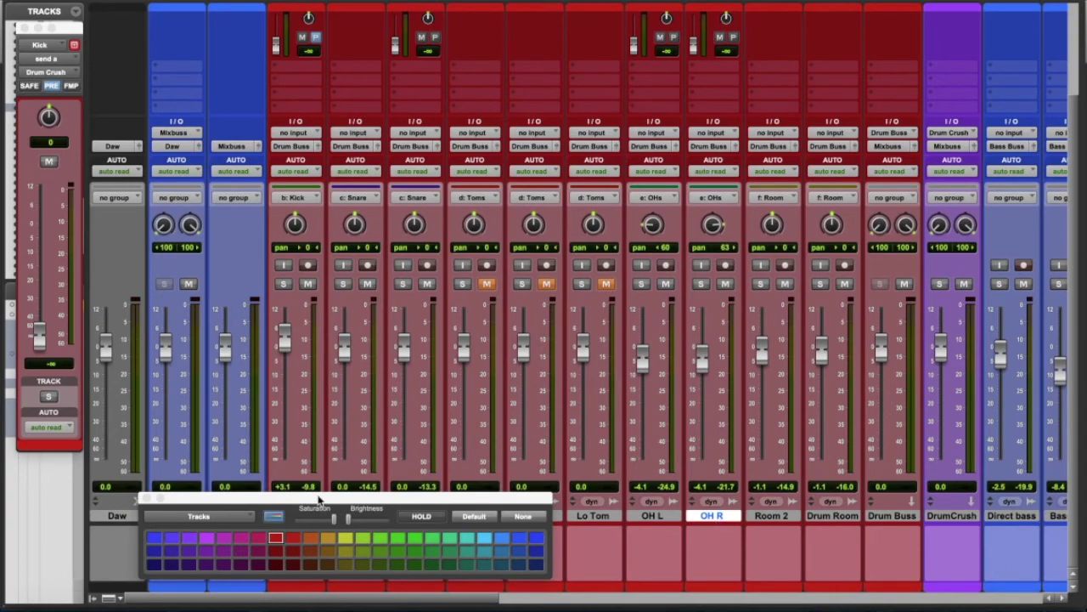
{"action": "left_click_drag", "start_coordinate": [320, 500], "coordinate": [576, 292]}
{"action": "left_click", "coordinate": [301, 518]}
{"action": "scroll", "coordinate": [327, 145], "scroll_direction": "up", "scroll_amount": 3}
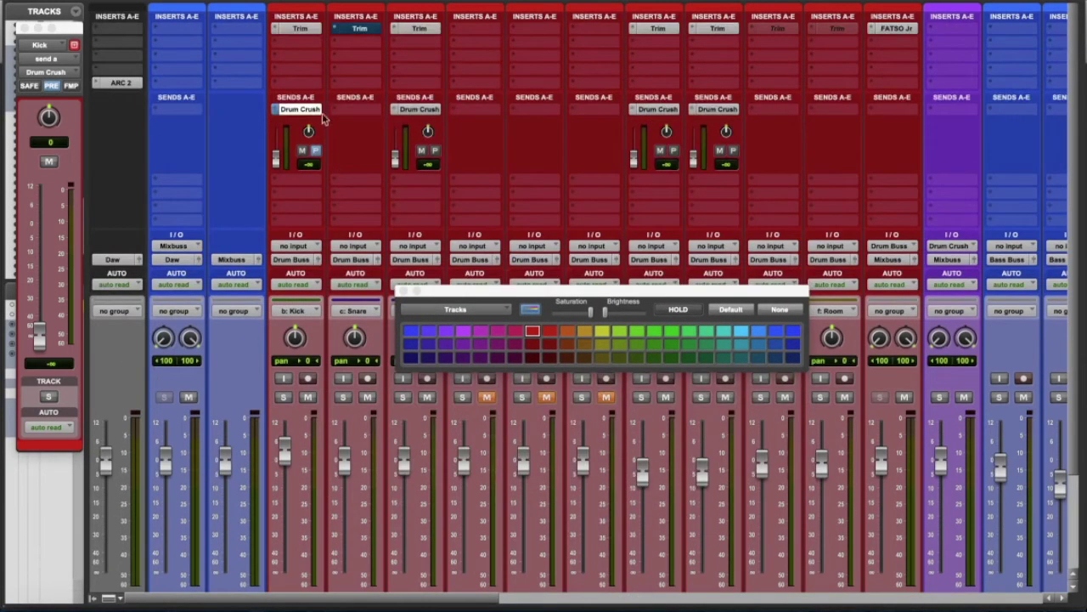
{"action": "left_click", "coordinate": [317, 151]}
{"action": "left_click", "coordinate": [317, 151]}
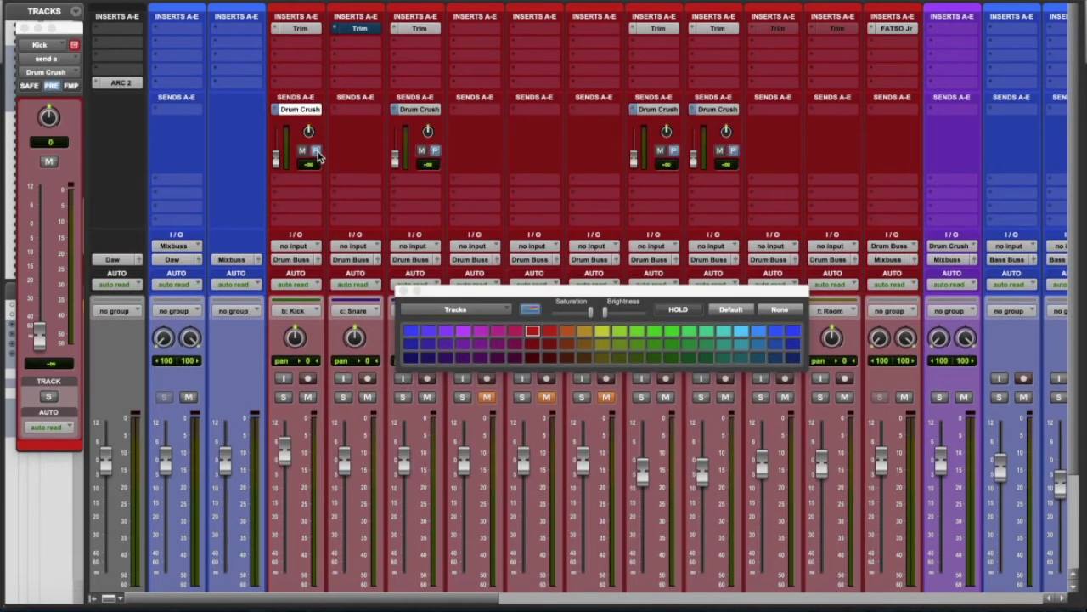
Step: Set the Drum Crush sends to 0.0 dB with Follow Main Pan enabled and close the colour palette
{"action": "left_click", "coordinate": [277, 159], "text": "alt"}
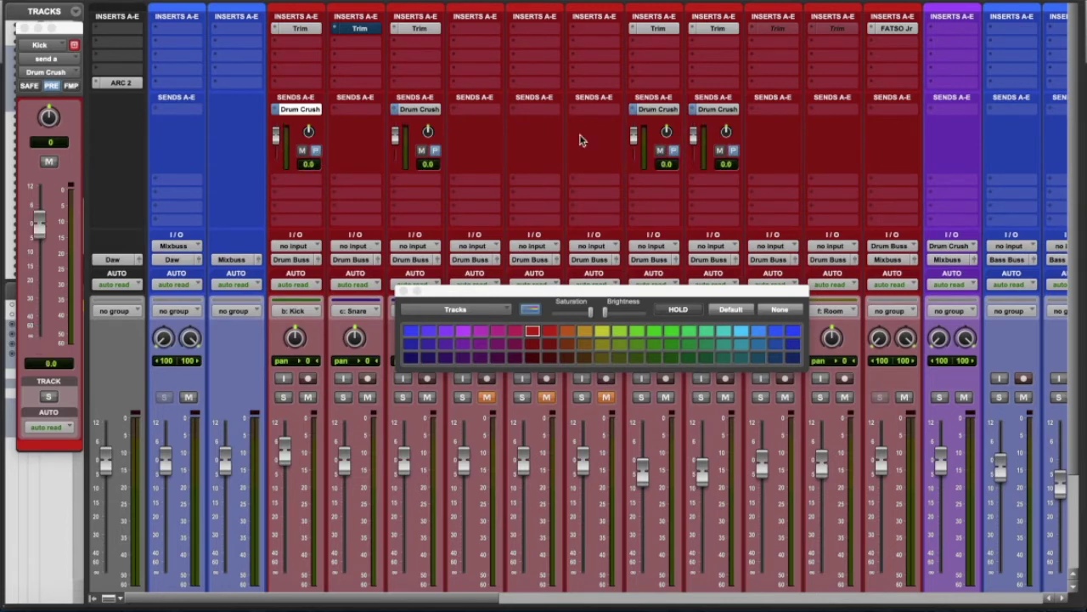
{"action": "left_click", "coordinate": [72, 87]}
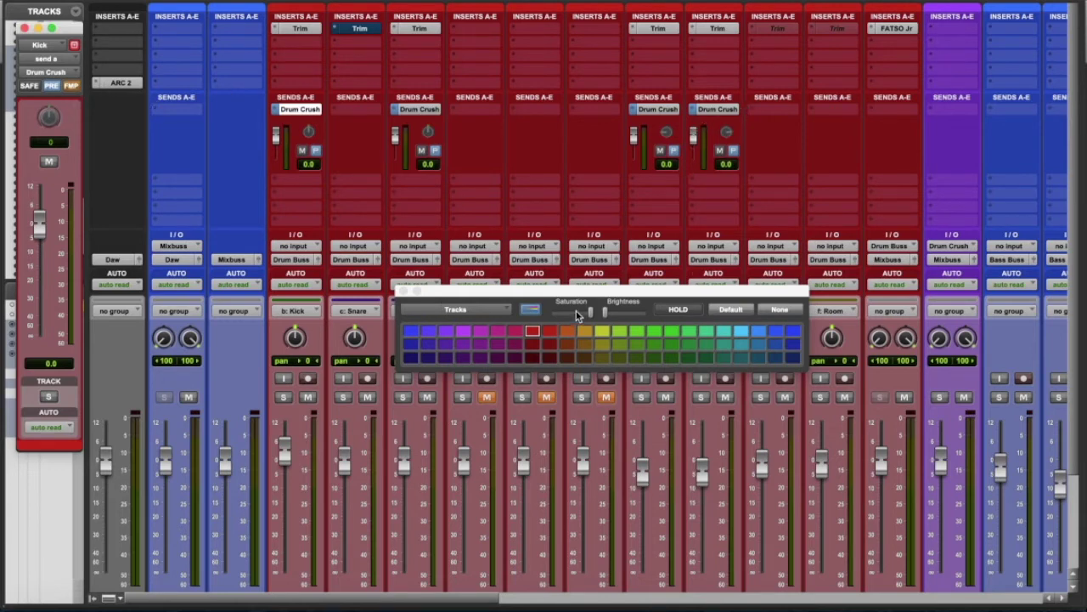
{"action": "left_click", "coordinate": [403, 291]}
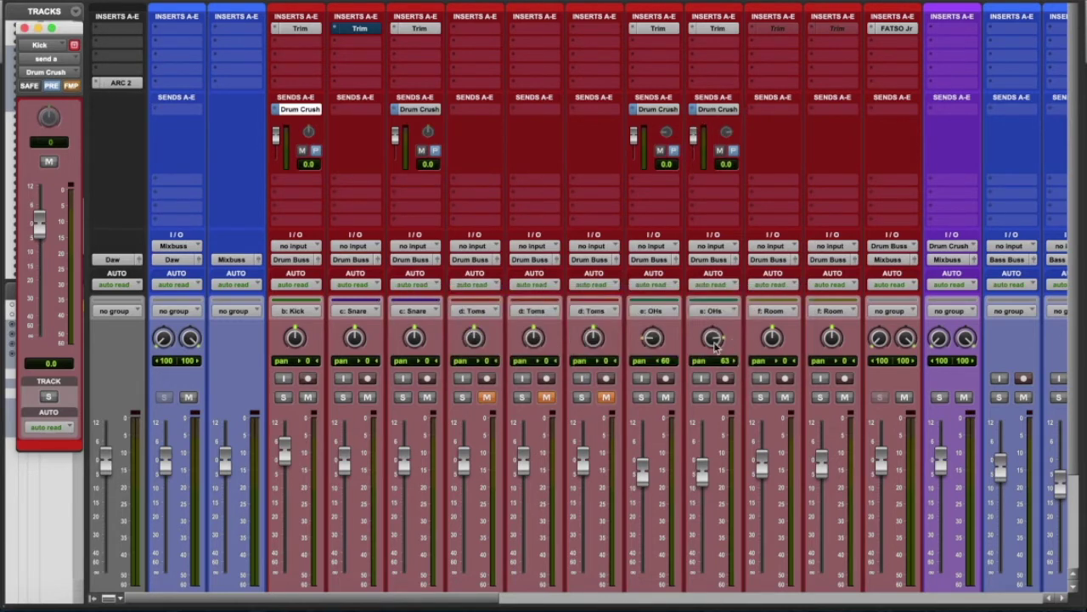
Step: Solo the Drum Crush track and insert the API-2500 compressor on it
{"action": "left_click", "coordinate": [942, 398]}
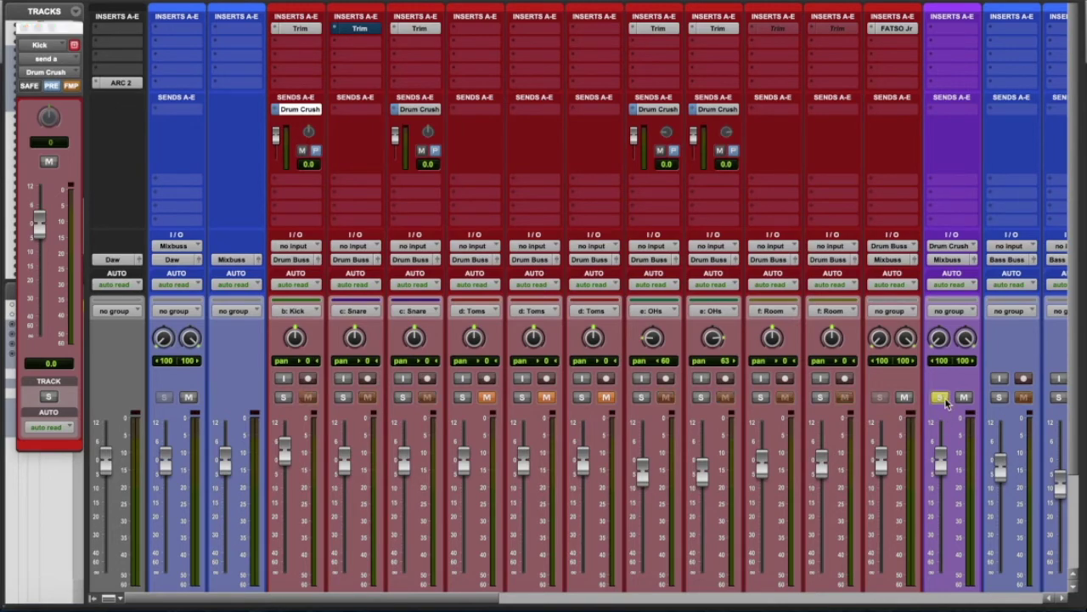
{"action": "scroll", "coordinate": [949, 418], "scroll_direction": "down", "scroll_amount": 3}
{"action": "scroll", "coordinate": [926, 391], "scroll_direction": "up", "scroll_amount": 1}
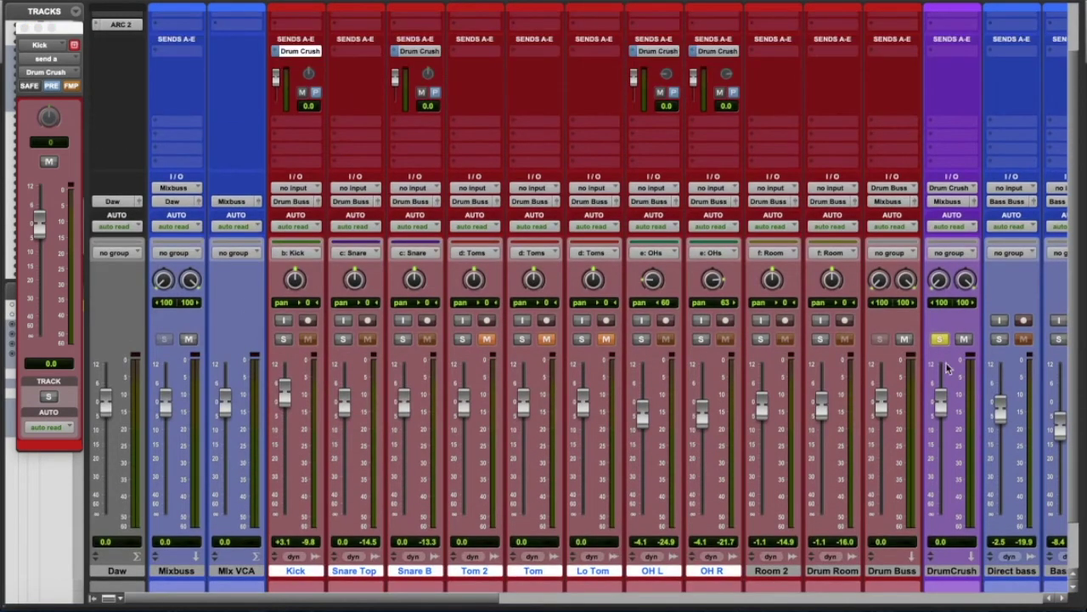
{"action": "scroll", "coordinate": [909, 361], "scroll_direction": "up", "scroll_amount": 1}
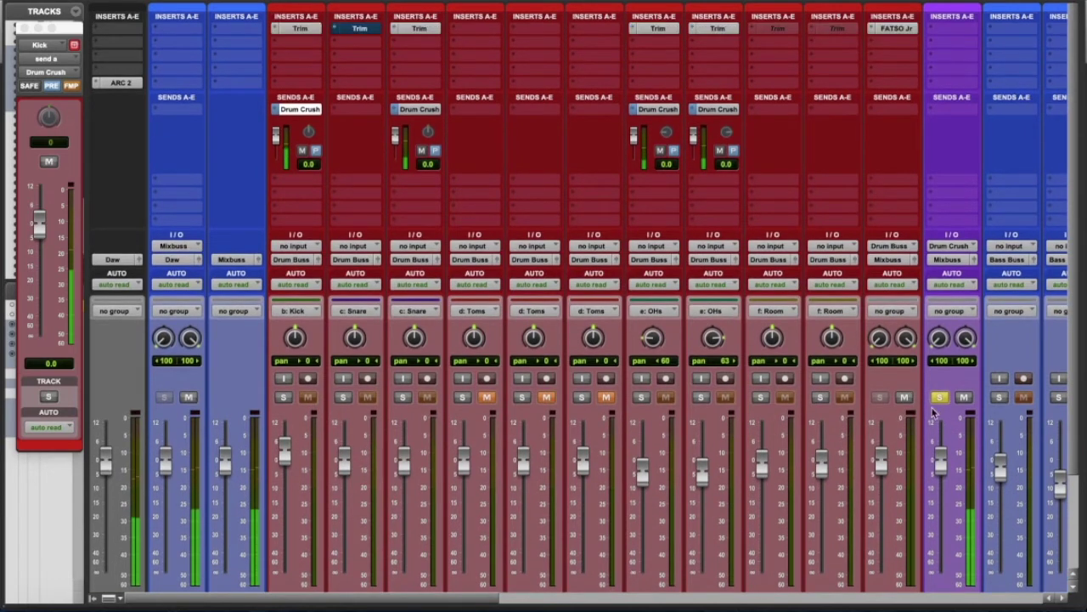
{"action": "left_click", "coordinate": [940, 32]}
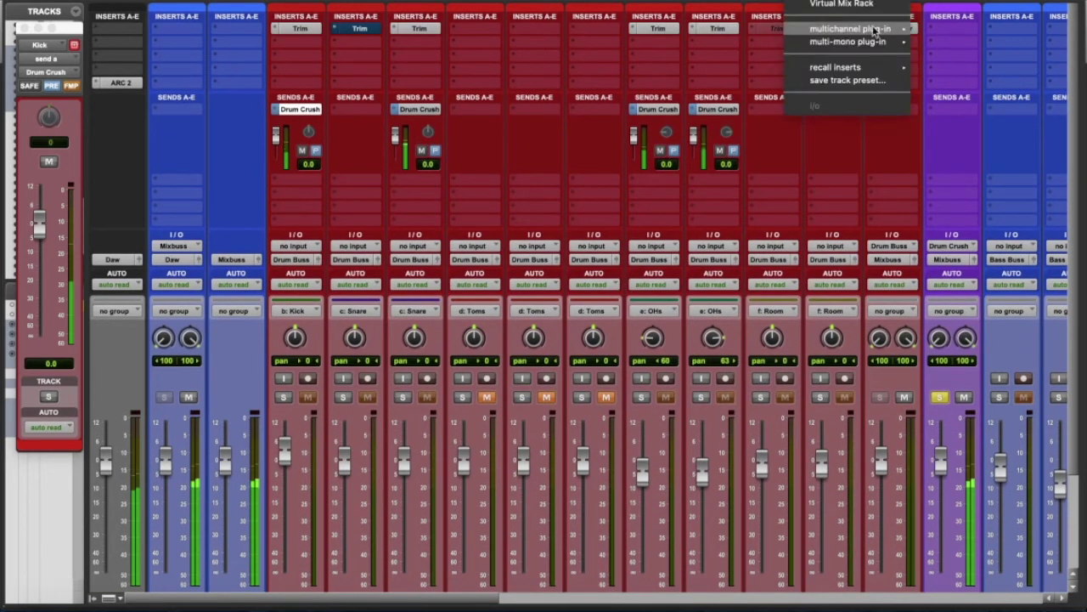
{"action": "mouse_move", "coordinate": [909, 31]}
{"action": "mouse_move", "coordinate": [981, 44]}
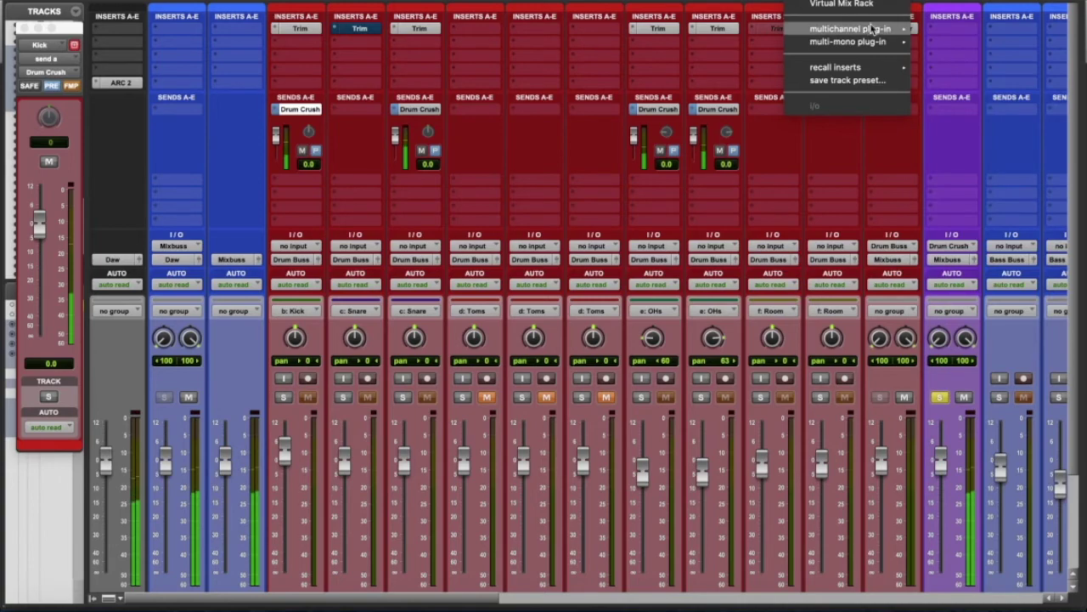
{"action": "left_click", "coordinate": [875, 9]}
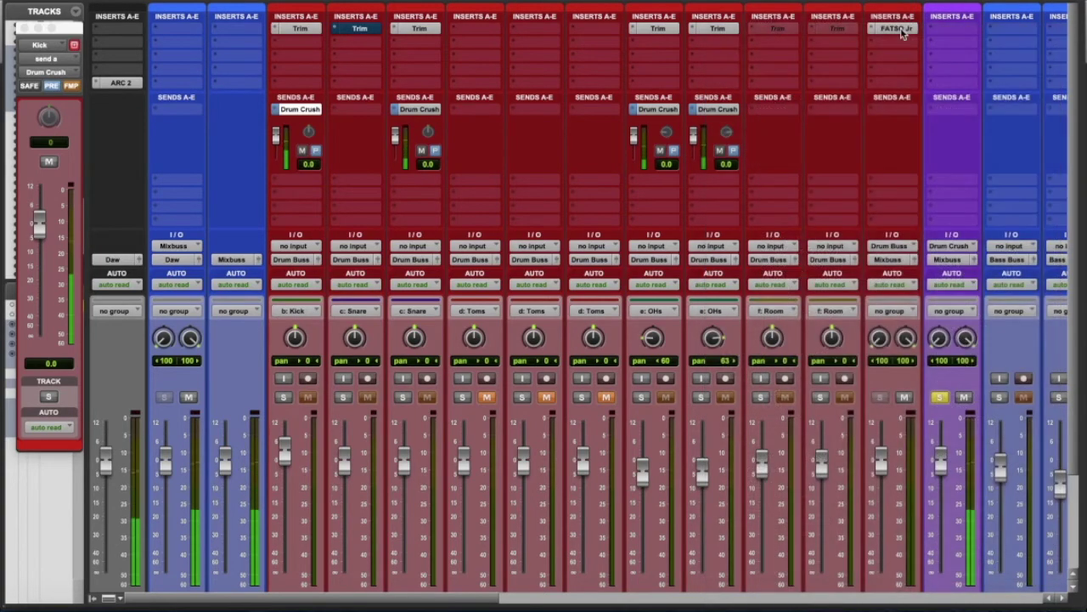
Step: Adjust the API-2500's threshold and attack, choose the medium knee, and set the release to .2 seconds
{"action": "left_click_drag", "start_coordinate": [442, 238], "coordinate": [442, 226]}
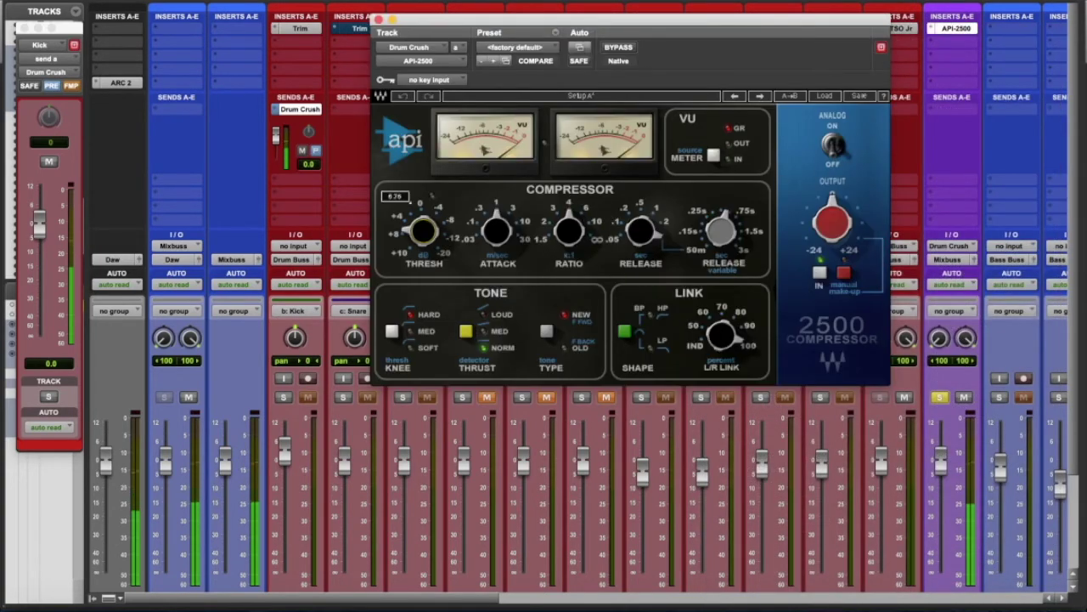
{"action": "left_click", "coordinate": [391, 331]}
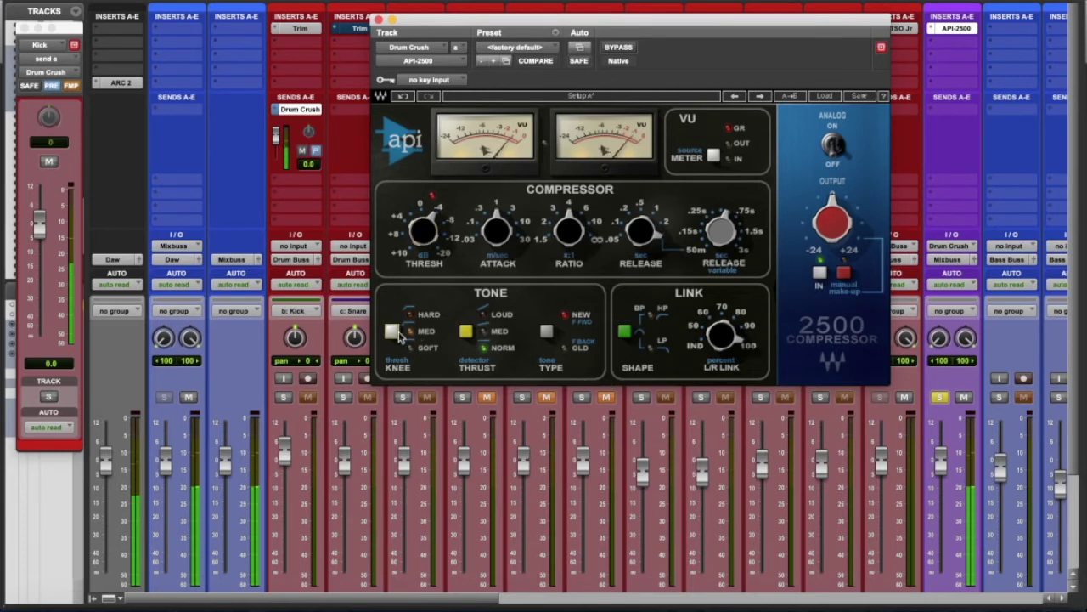
{"action": "left_click_drag", "start_coordinate": [653, 223], "coordinate": [656, 216]}
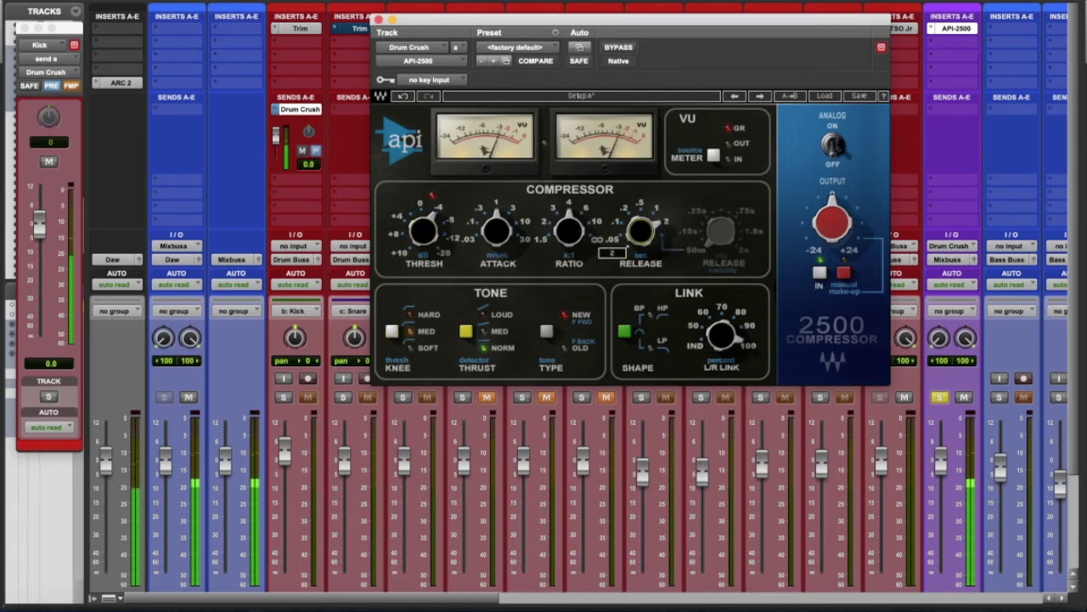
{"action": "left_click_drag", "start_coordinate": [497, 231], "coordinate": [498, 213]}
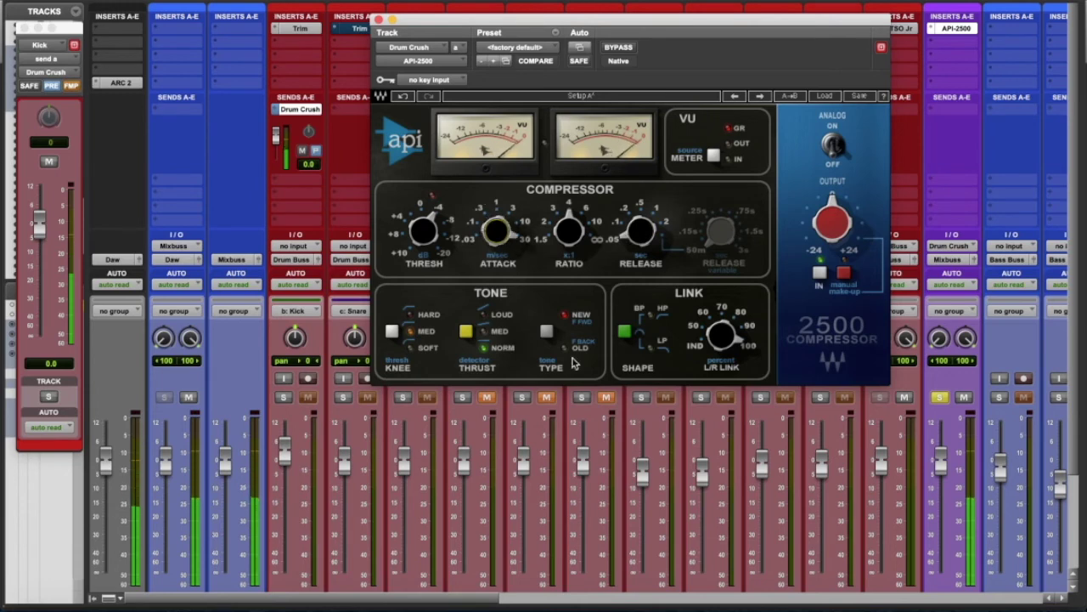
Step: Change the API-2500's link shape, toggle its make-up mode, and adjust the threshold and output level
{"action": "left_click", "coordinate": [626, 332]}
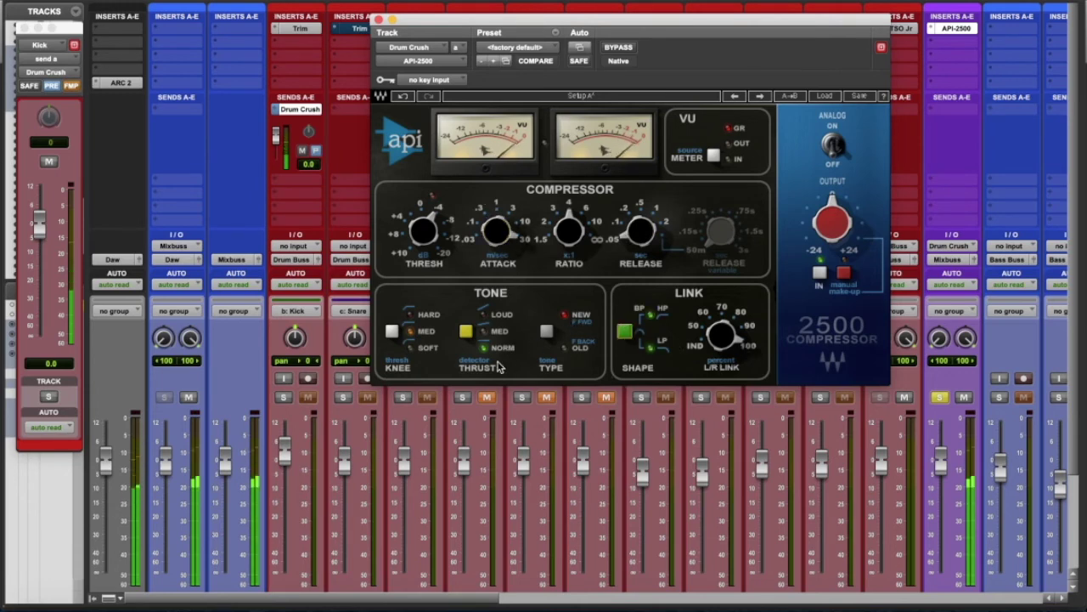
{"action": "left_click", "coordinate": [845, 274]}
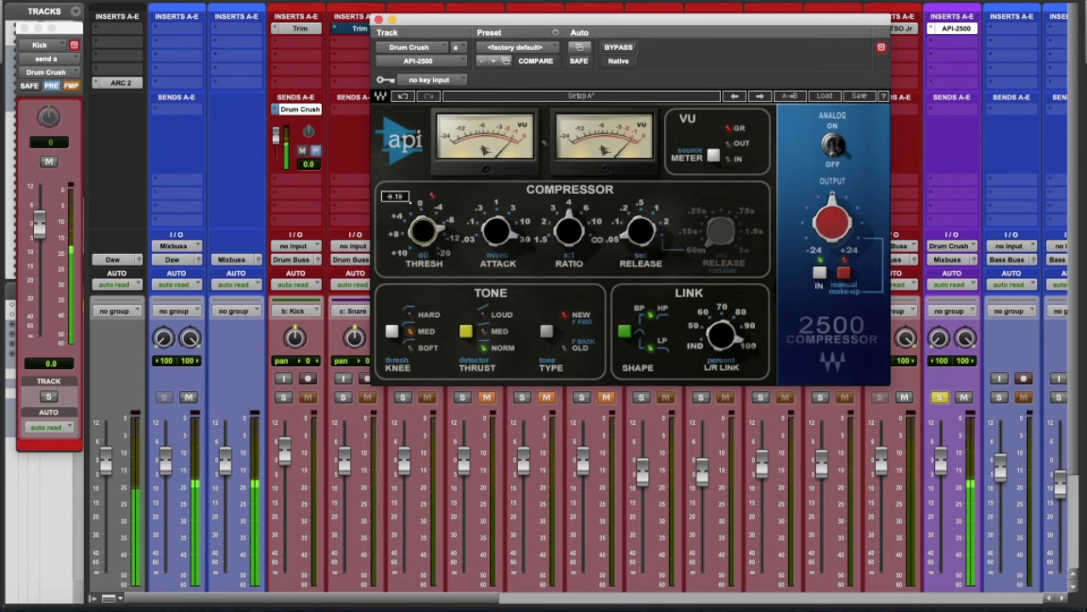
{"action": "left_click_drag", "start_coordinate": [834, 224], "coordinate": [833, 217]}
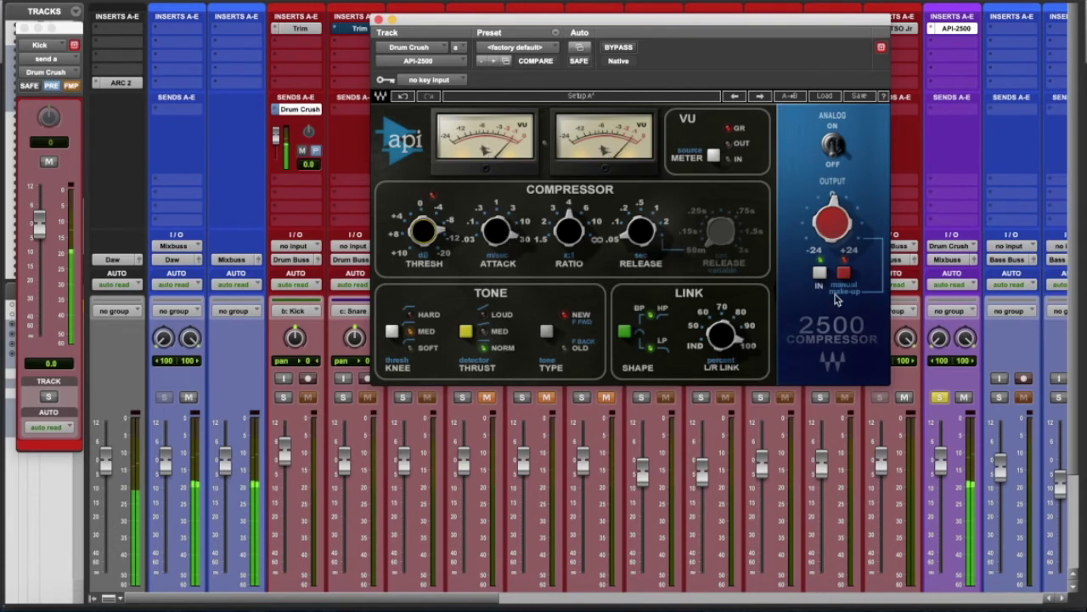
Step: Unsolo Drum Crush, set its fader to -1.4 dB with pans at 43 and 53, and close the compressor window
{"action": "scroll", "coordinate": [976, 457], "scroll_direction": "down", "scroll_amount": 3}
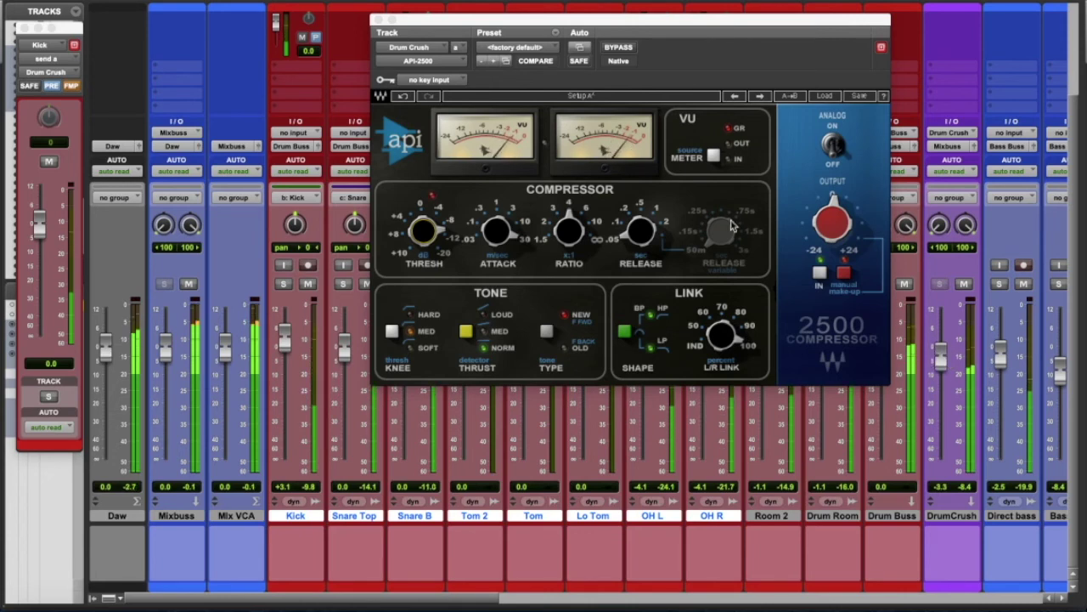
{"action": "left_click", "coordinate": [379, 17]}
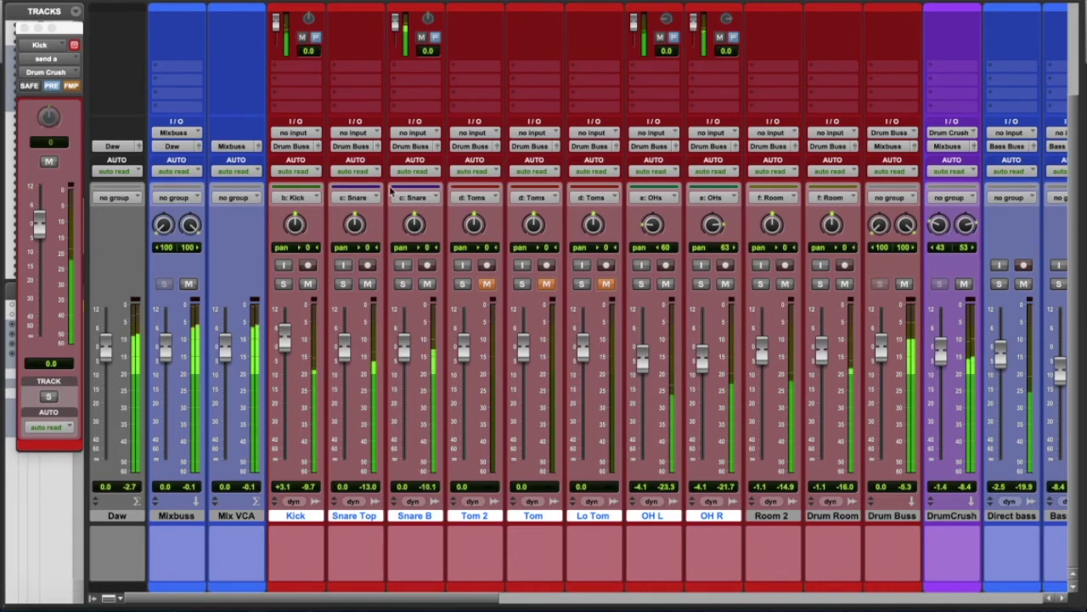
Step: Set the Verb send on Voc Fader to pre-fader and test it by lowering Voc Fader and resetting it to 0.0 dB
{"action": "scroll", "coordinate": [567, 76], "scroll_direction": "up", "scroll_amount": 2}
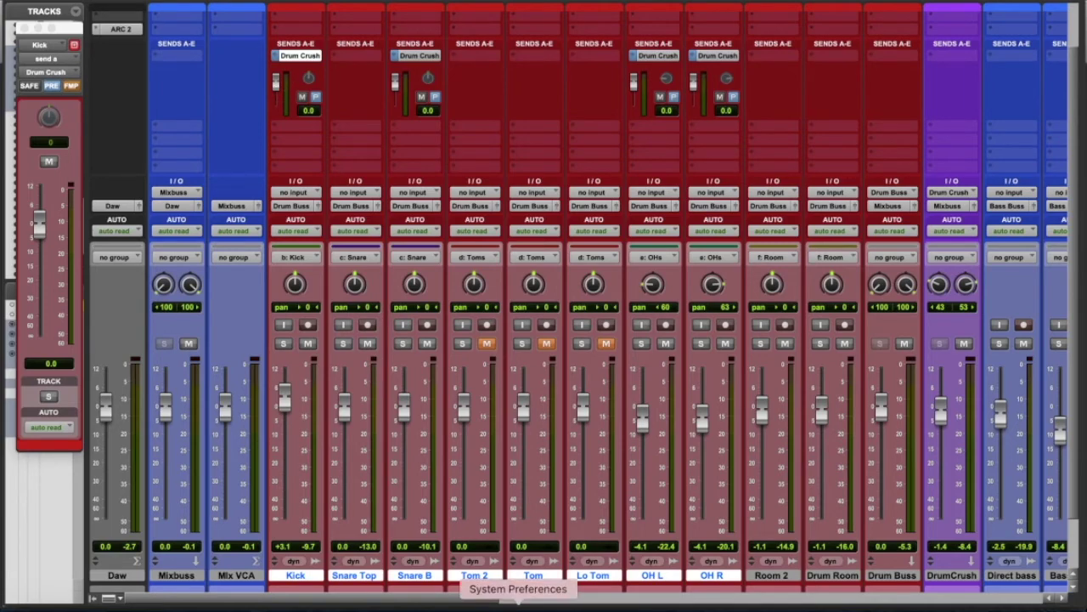
{"action": "scroll", "coordinate": [764, 424], "scroll_direction": "right", "scroll_amount": 10}
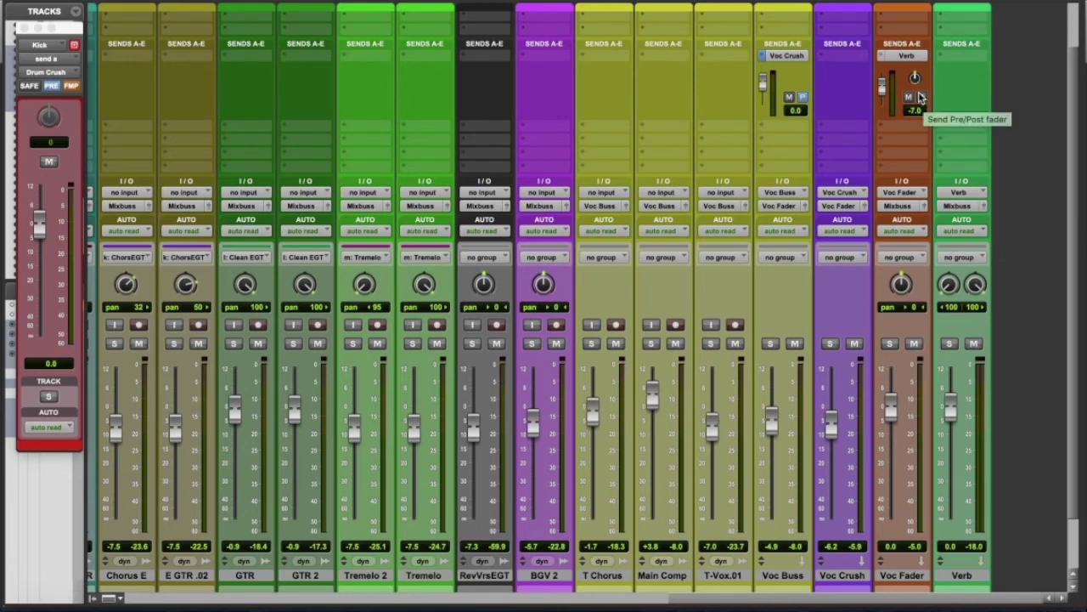
{"action": "left_click_drag", "start_coordinate": [897, 418], "coordinate": [899, 454]}
{"action": "left_click", "coordinate": [897, 452], "text": "alt"}
{"action": "key", "text": "space"}
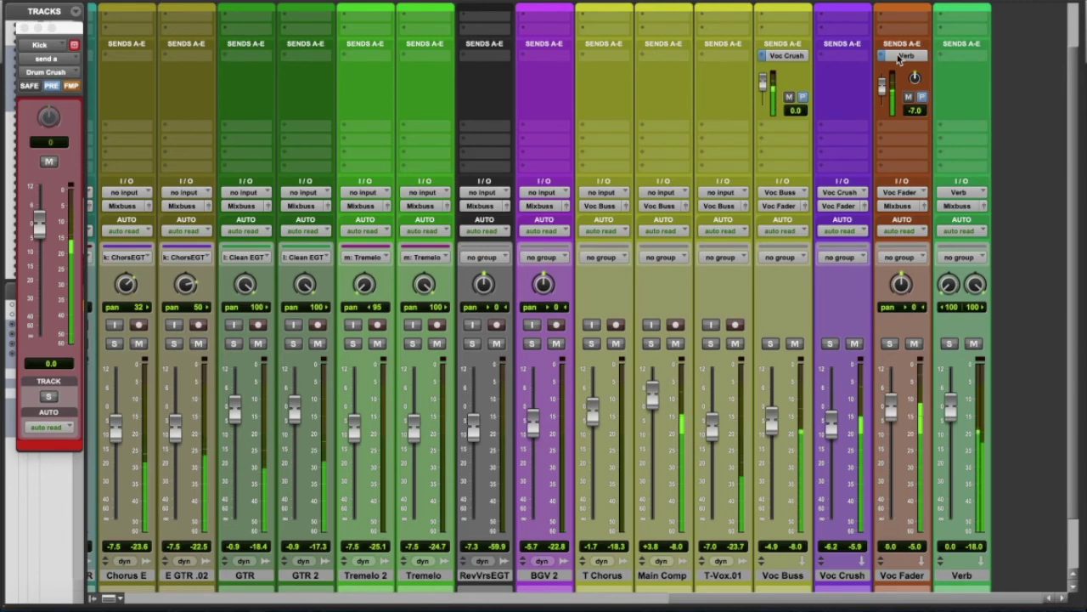
{"action": "left_click_drag", "start_coordinate": [926, 603], "coordinate": [756, 600]}
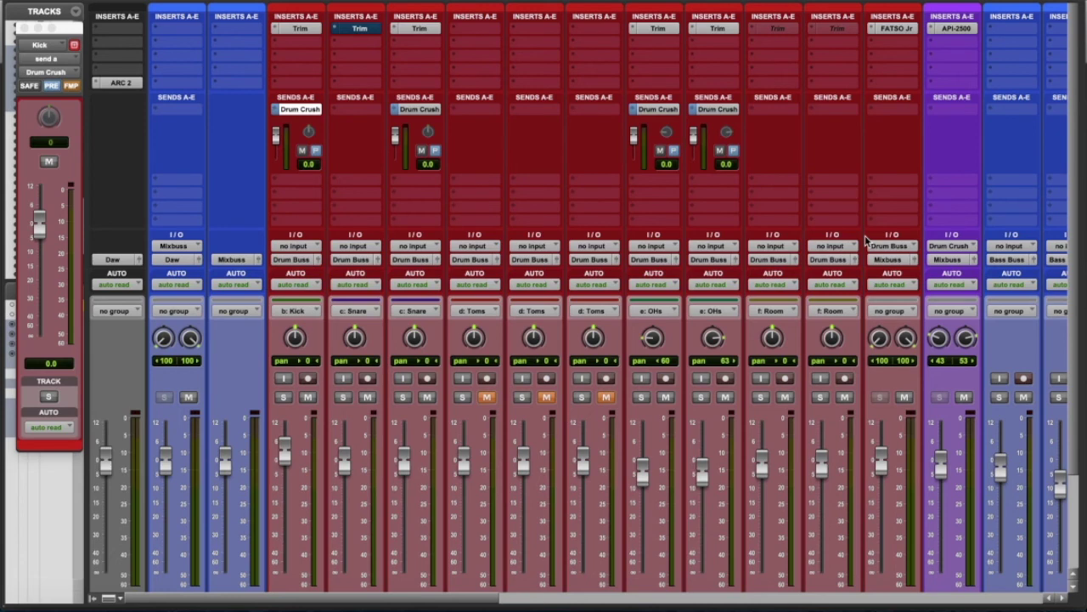
{"action": "scroll", "coordinate": [867, 242], "scroll_direction": "down", "scroll_amount": 3}
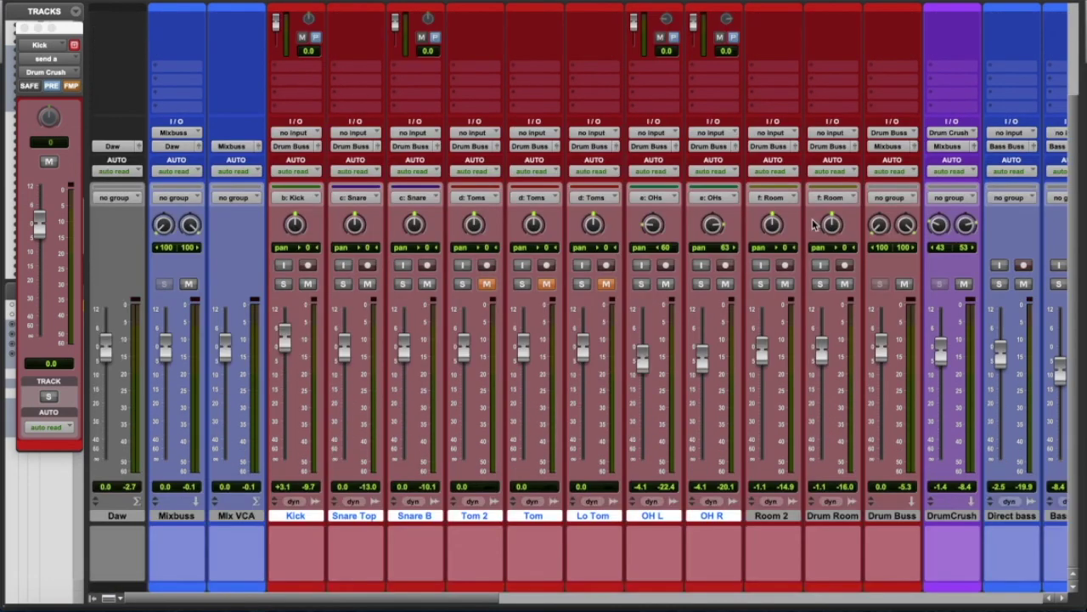